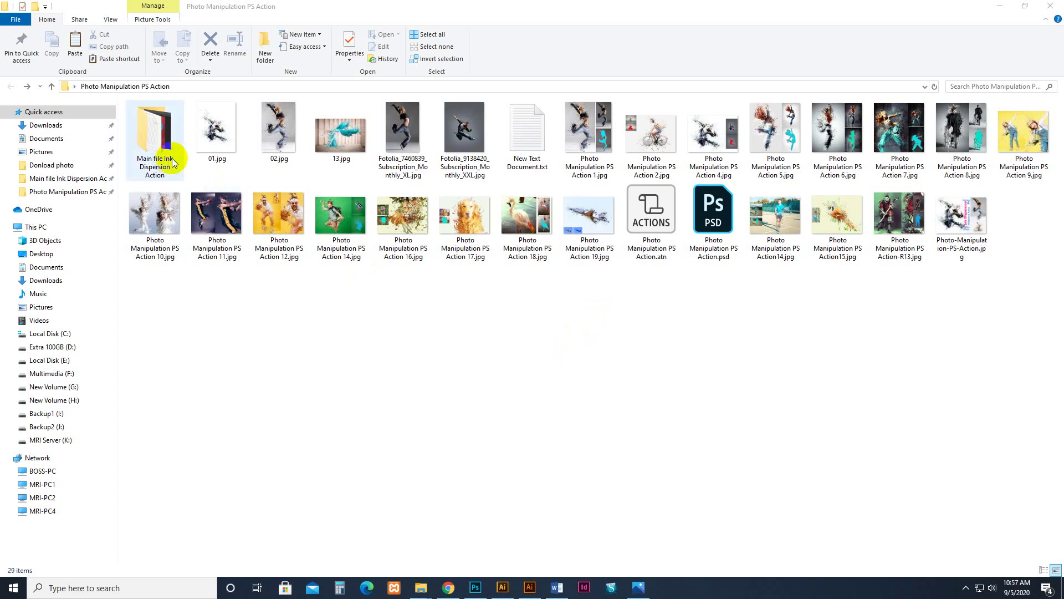
# - Bring back the Photos viewer maximized and page through the first sample images
pyautogui.click(643, 591)
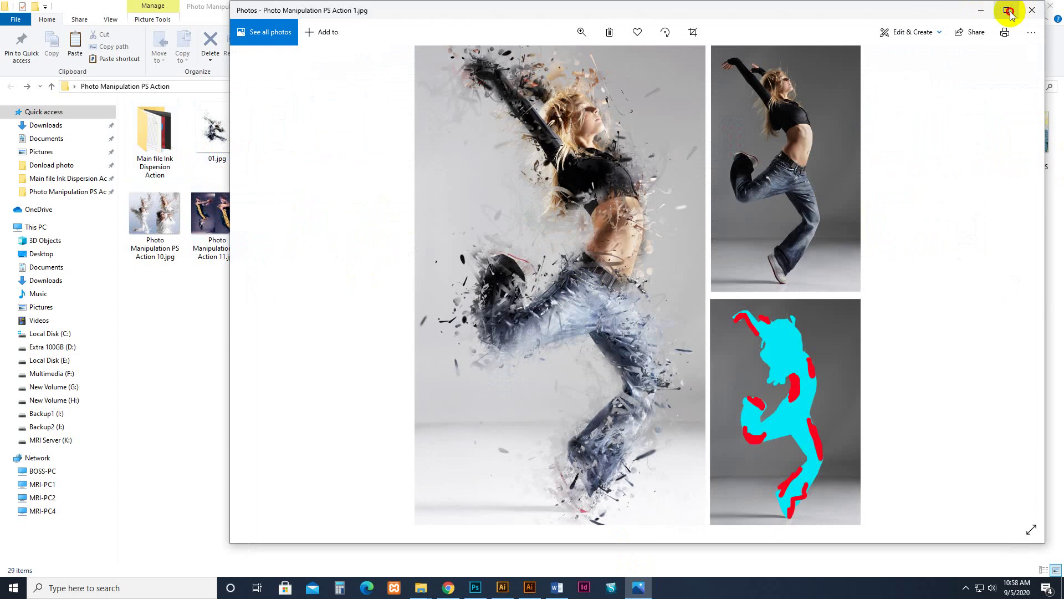
pyautogui.click(1009, 11)
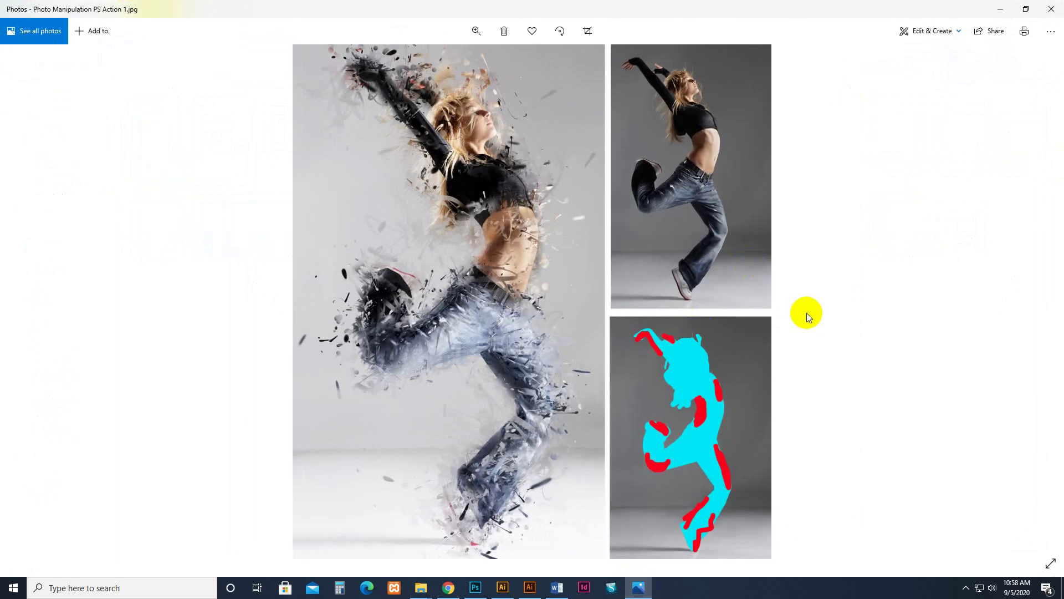
pyautogui.press('Right')
pyautogui.press('Right')
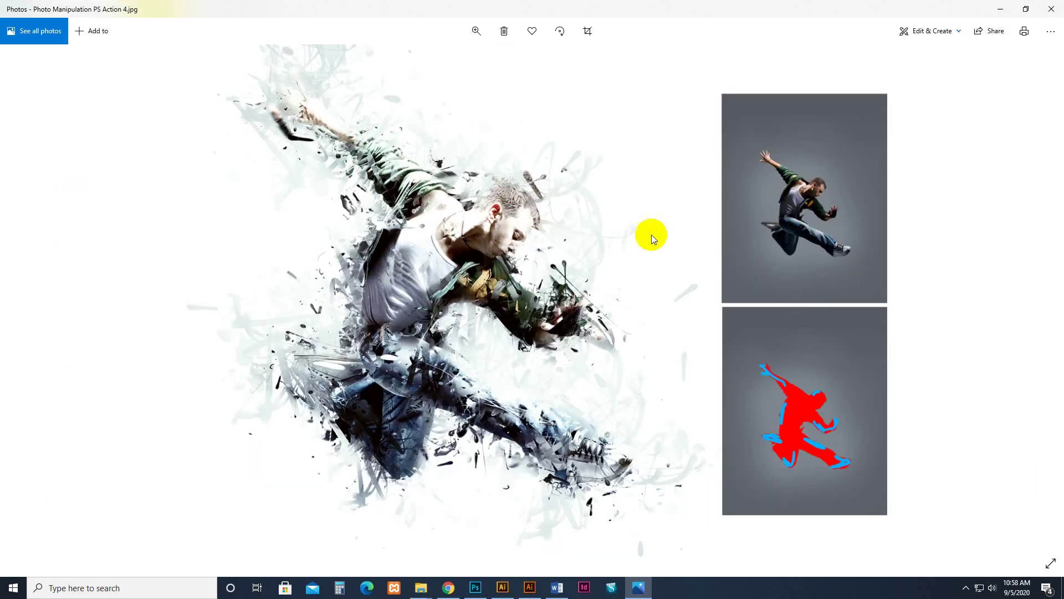
pyautogui.scroll(-1, 463, 237)
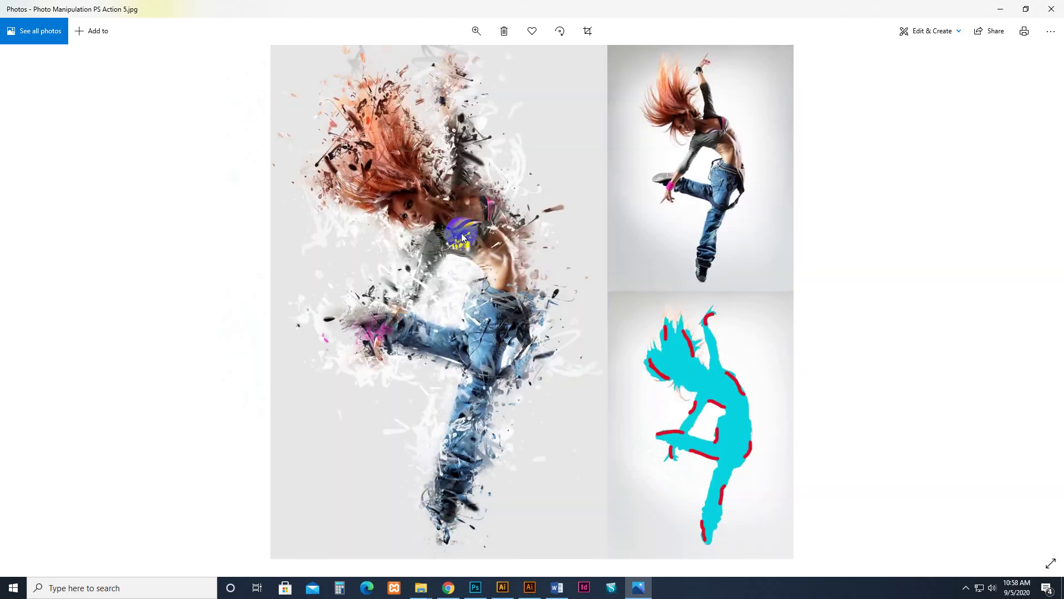
pyautogui.scroll(-1, 462, 237)
pyautogui.scroll(1, 462, 237)
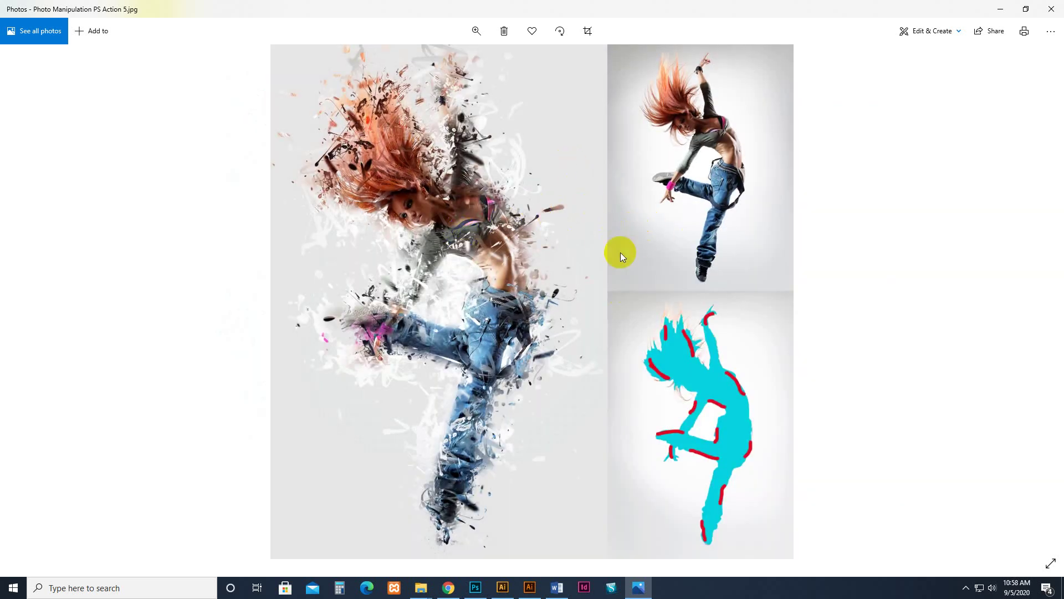
# - Scroll through the remaining ink-dispersion sample images, then close the viewer
pyautogui.scroll(-1, 621, 252)
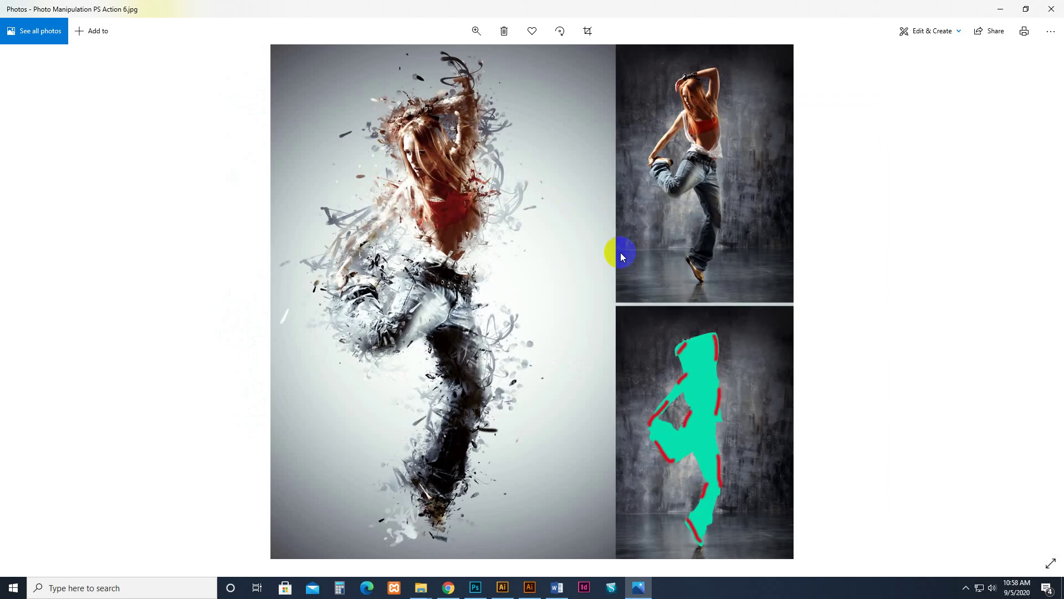
pyautogui.scroll(-1, 621, 252)
pyautogui.scroll(-1, 620, 252)
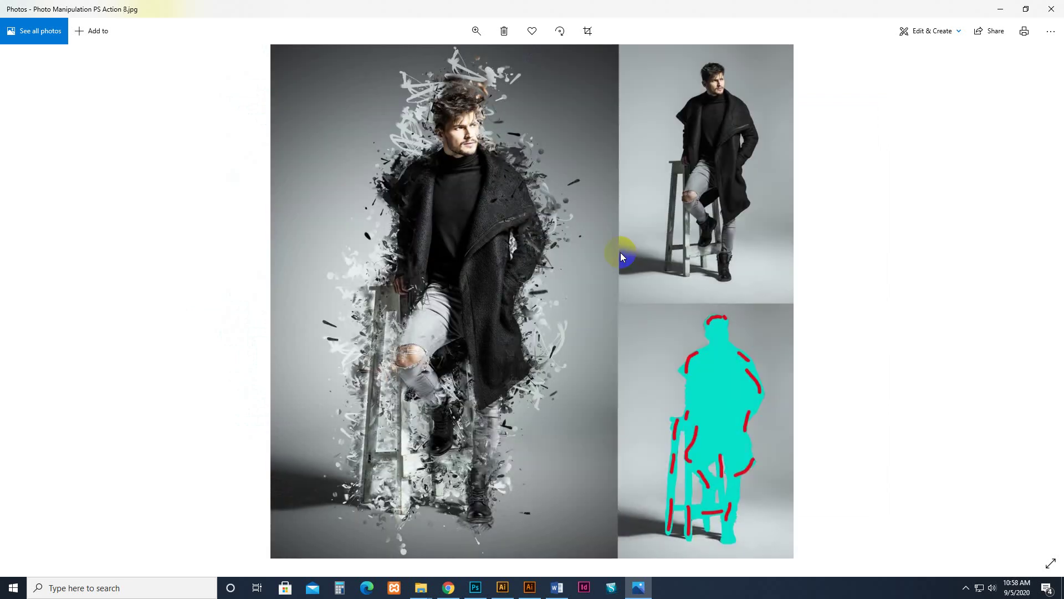
pyautogui.scroll(-1, 620, 252)
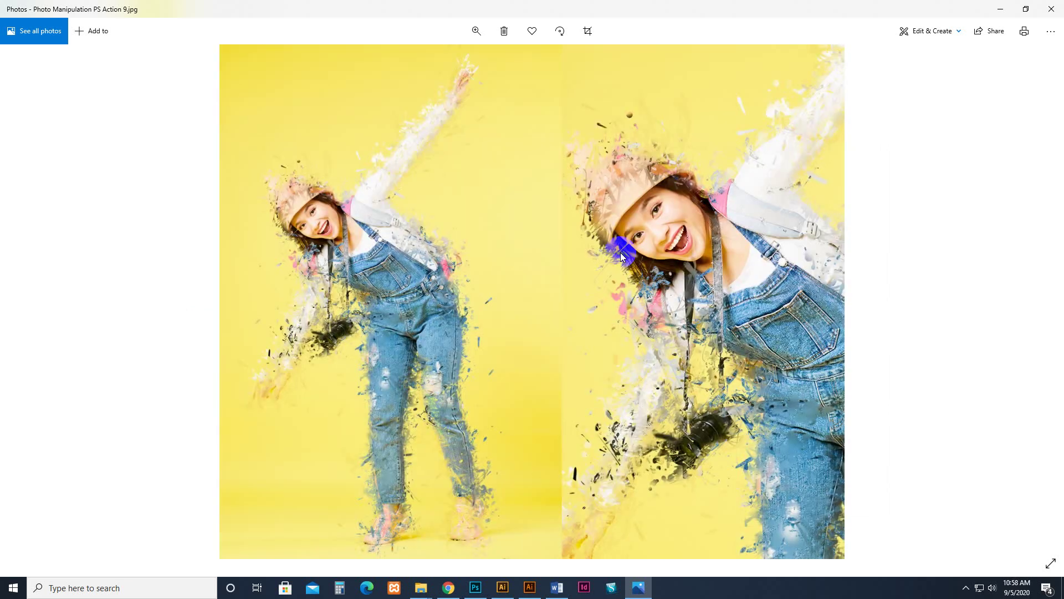
pyautogui.scroll(-1, 620, 252)
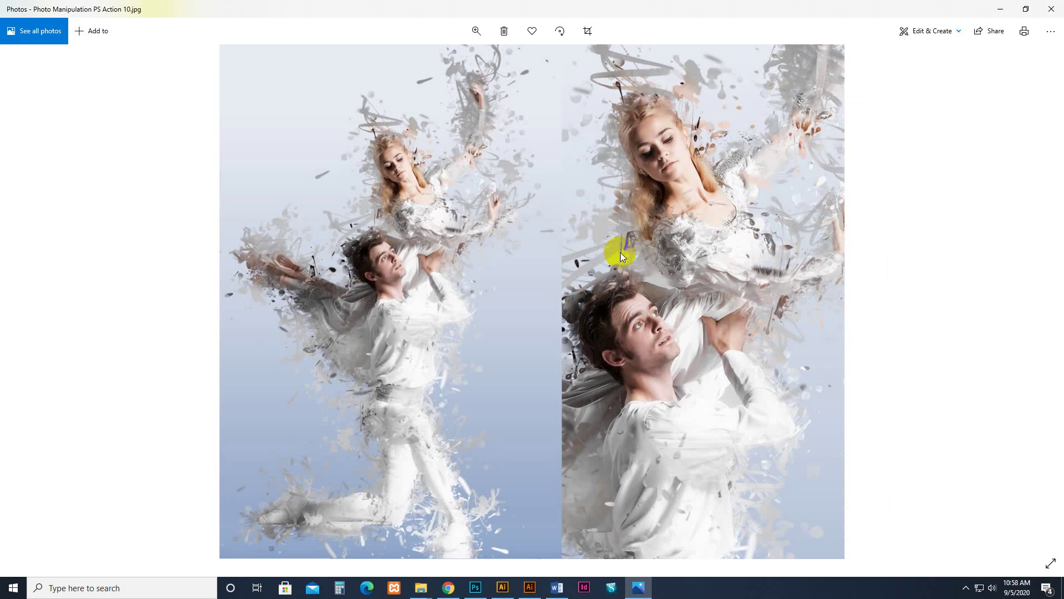
pyautogui.scroll(-1, 621, 252)
pyautogui.scroll(-1, 620, 252)
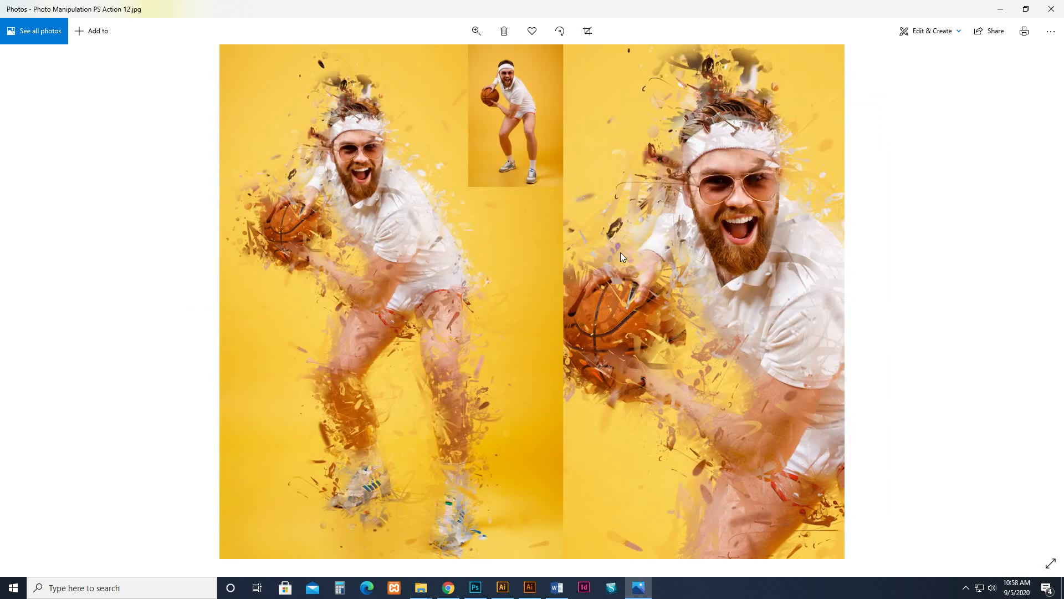
pyautogui.scroll(-2, 621, 252)
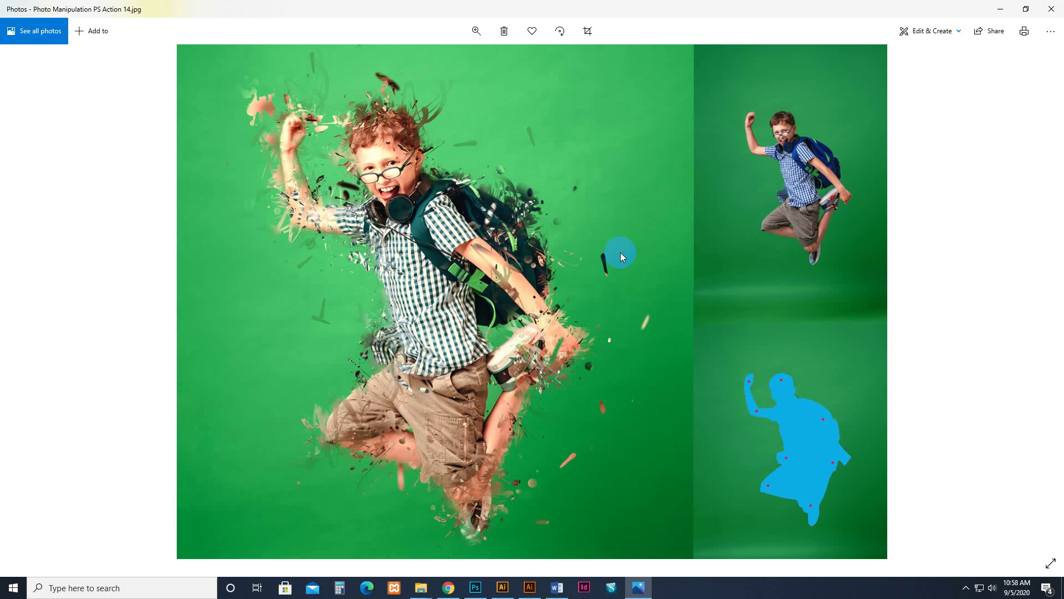
pyautogui.scroll(-1, 620, 252)
pyautogui.scroll(-1, 620, 252)
pyautogui.scroll(-2, 621, 252)
pyautogui.scroll(-1, 621, 252)
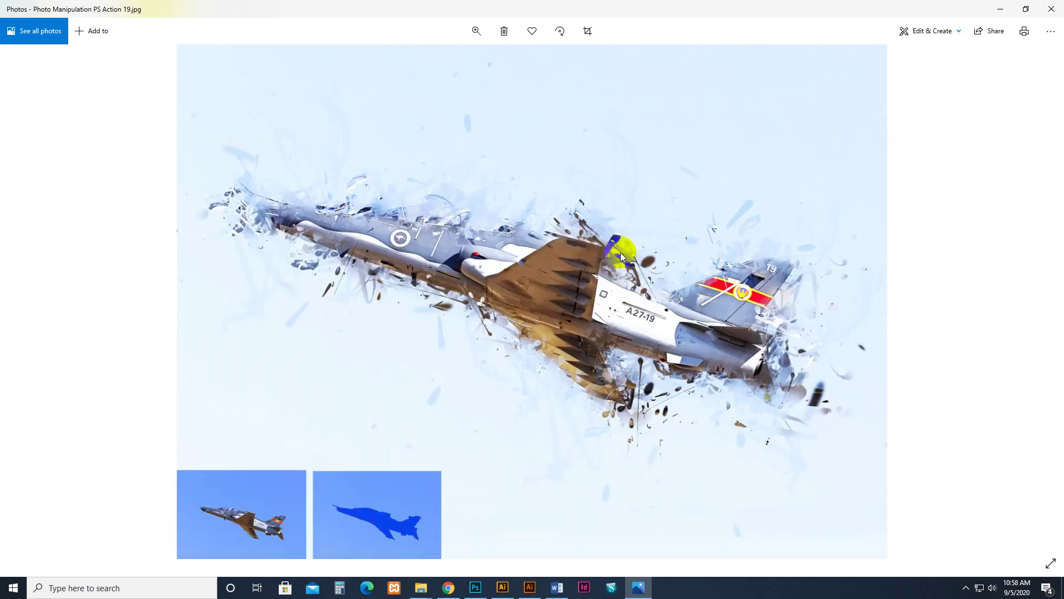
pyautogui.scroll(-1, 620, 251)
pyautogui.scroll(1, 620, 251)
pyautogui.scroll(-1, 620, 252)
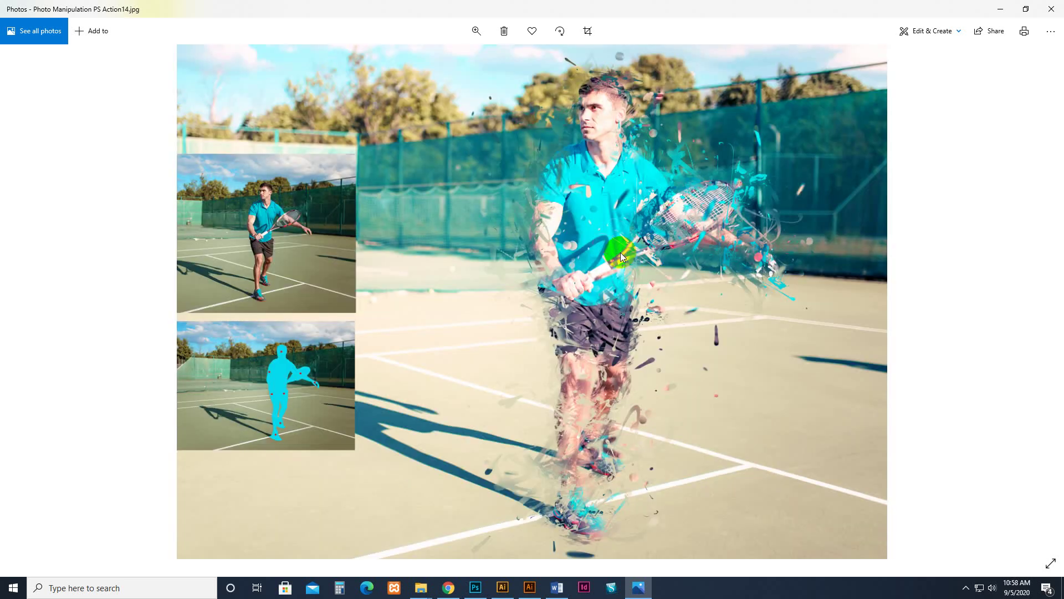
pyautogui.scroll(-1, 620, 252)
pyautogui.scroll(-1, 620, 251)
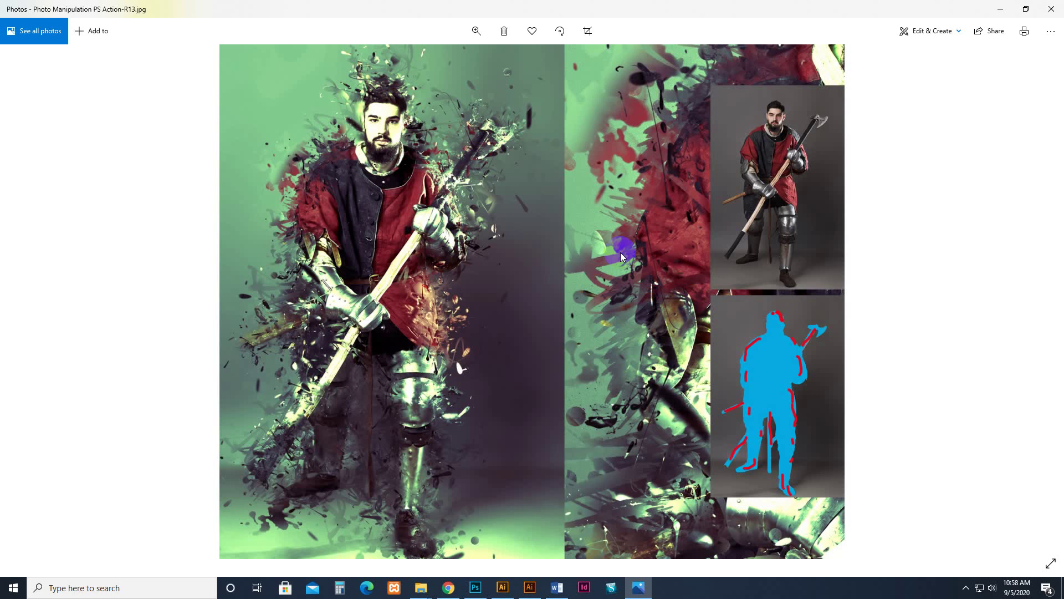
pyautogui.scroll(-1, 620, 252)
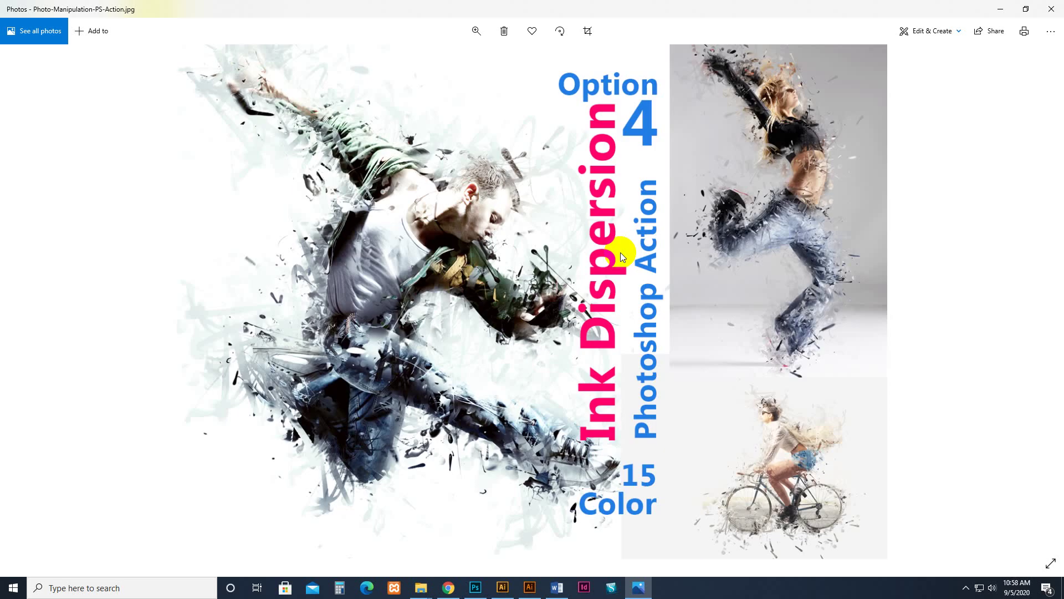
pyautogui.click(1051, 9)
# - Refresh the project folder and open the Main file Ink Dispersion Action folder
pyautogui.rightClick(493, 358)
pyautogui.click(527, 403)
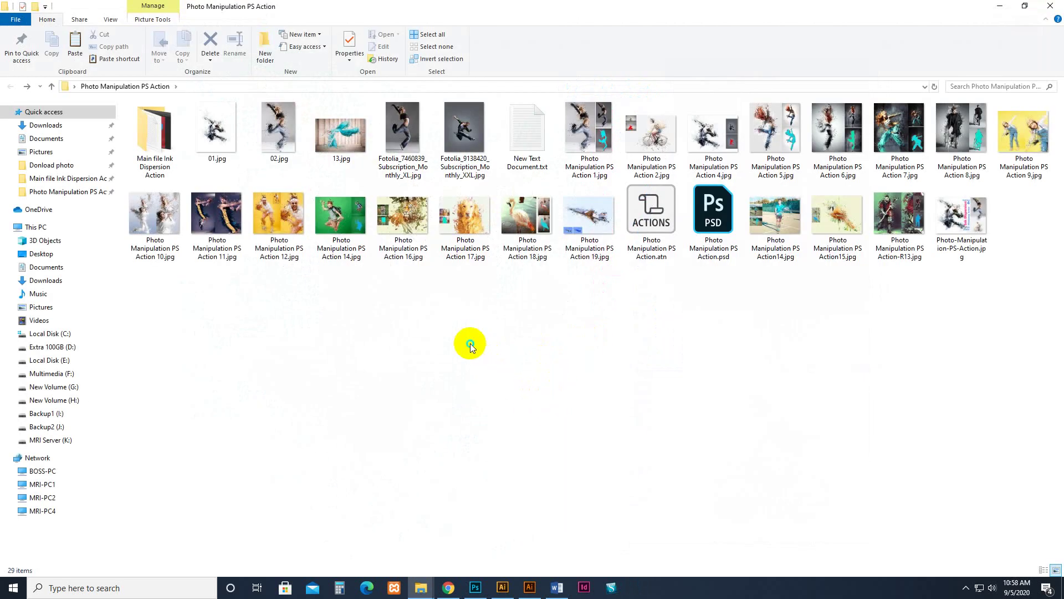
pyautogui.rightClick(469, 344)
pyautogui.click(504, 387)
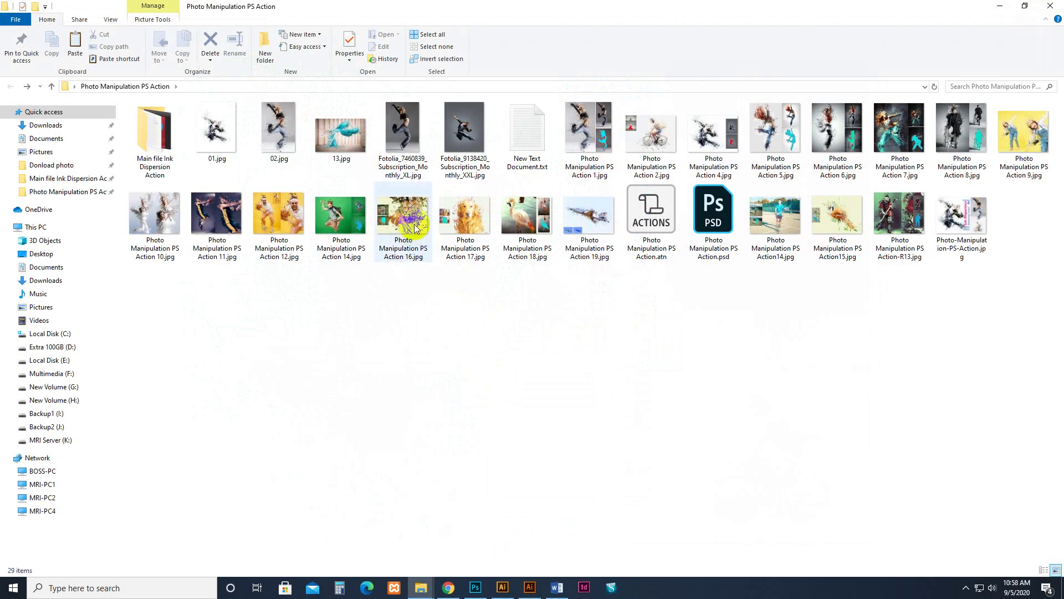
pyautogui.click(469, 142)
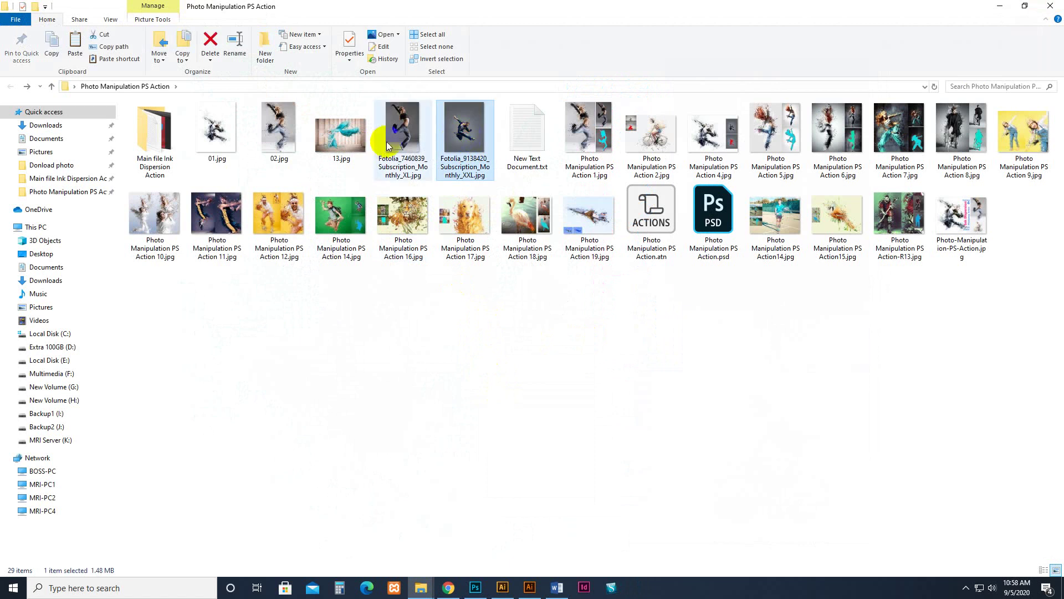
pyautogui.doubleClick(173, 138)
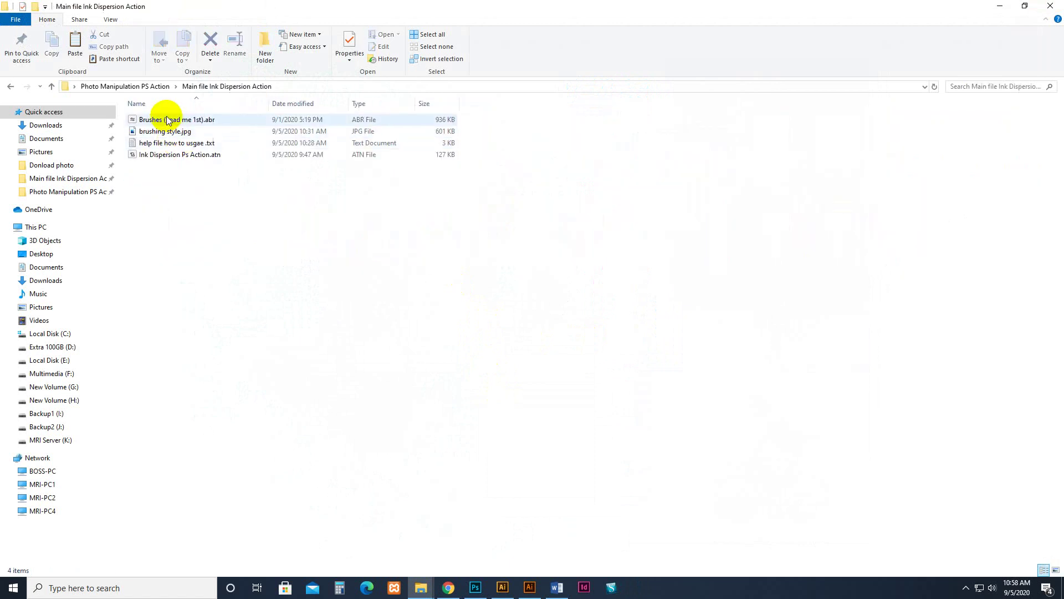
# - Show the folder's four files as medium icons
pyautogui.click(166, 132)
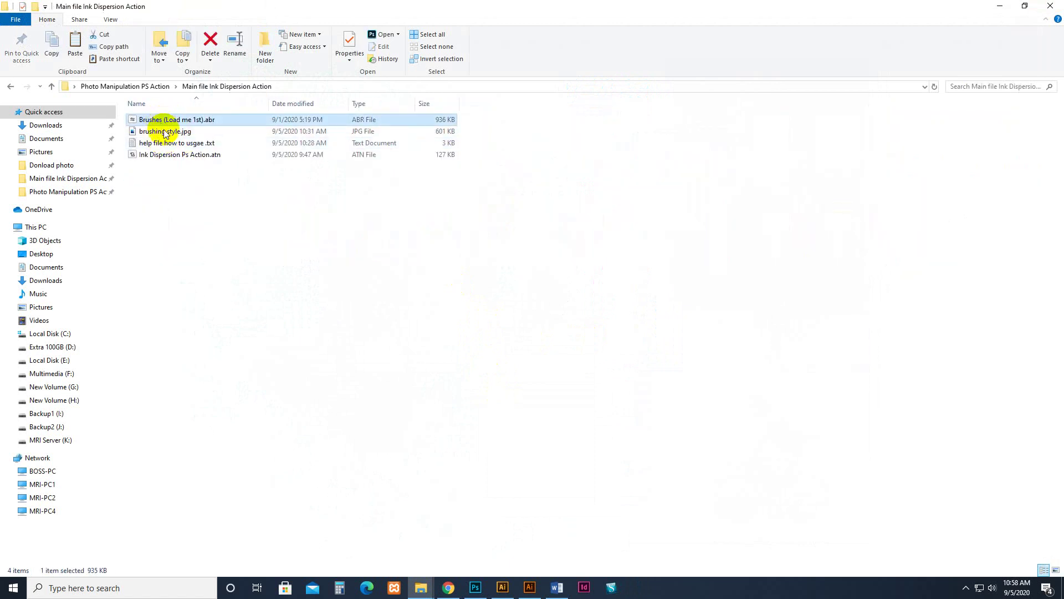
pyautogui.rightClick(286, 242)
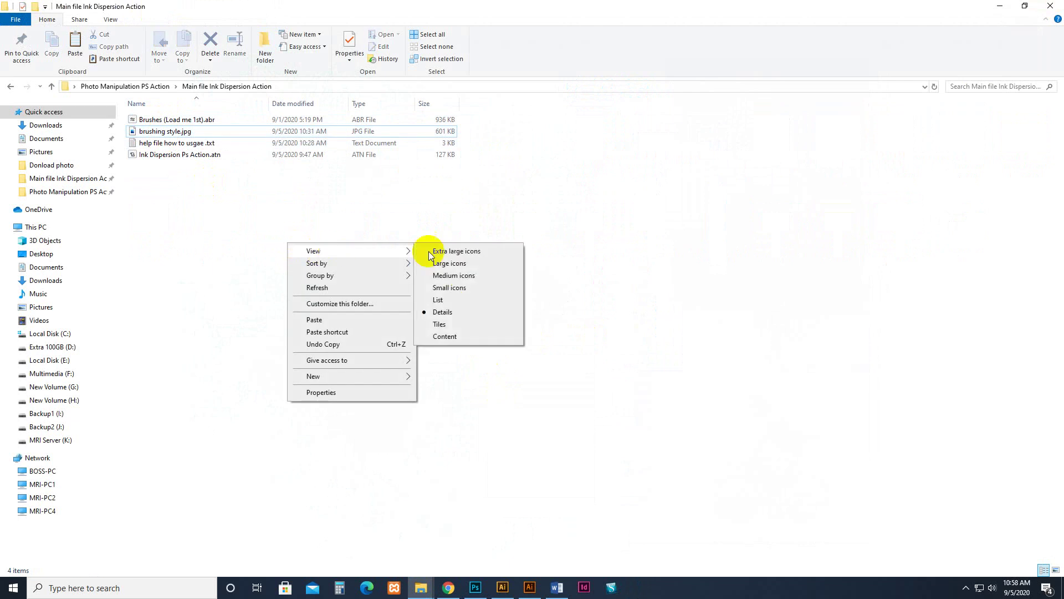
pyautogui.click(451, 274)
# - Preview brushing style.jpg in Photos and close it
pyautogui.click(187, 135)
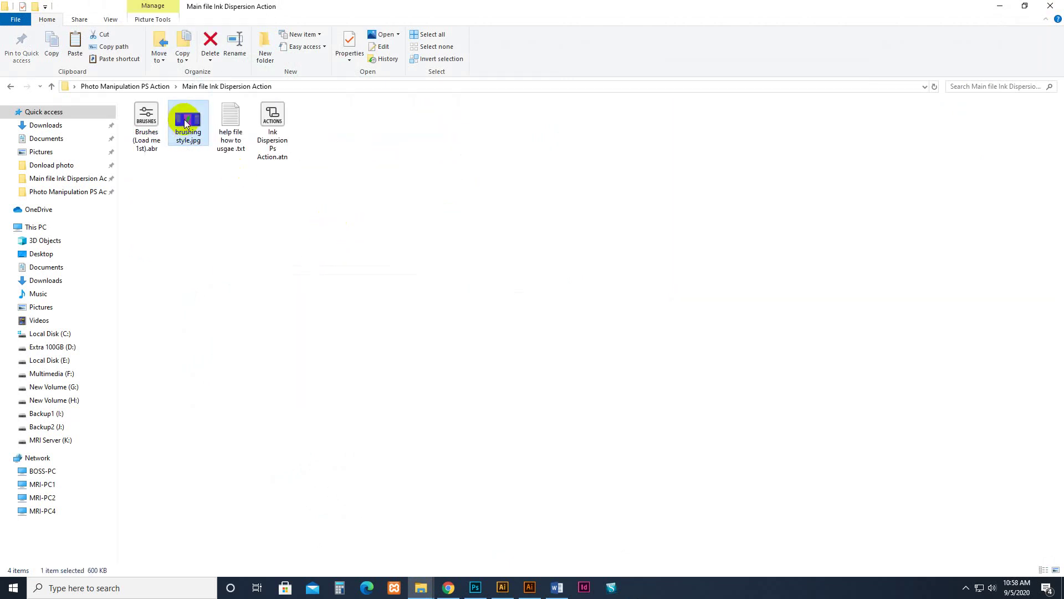
pyautogui.doubleClick(184, 122)
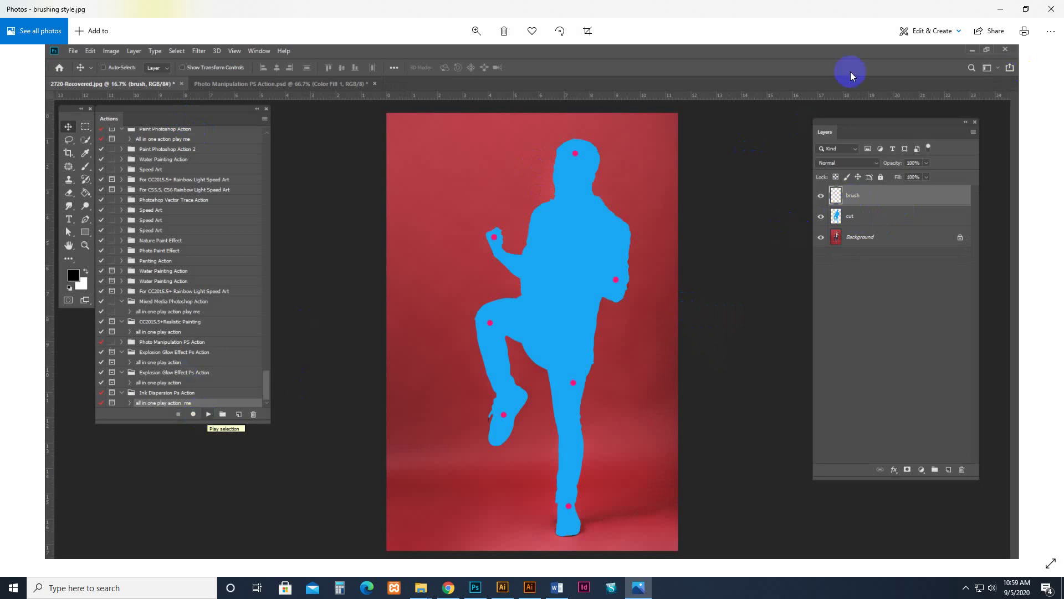
pyautogui.click(1007, 52)
# - Close the viewer, then read the help file 'how to usgae .txt' in Notepad and close it
pyautogui.click(1051, 8)
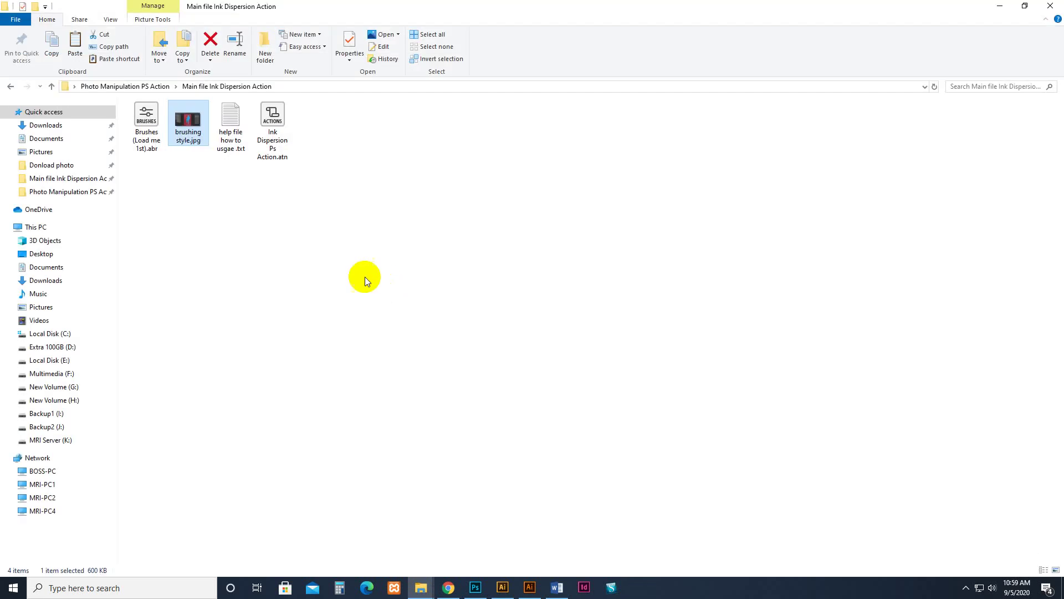
pyautogui.click(222, 131)
pyautogui.doubleClick(221, 130)
pyautogui.click(413, 330)
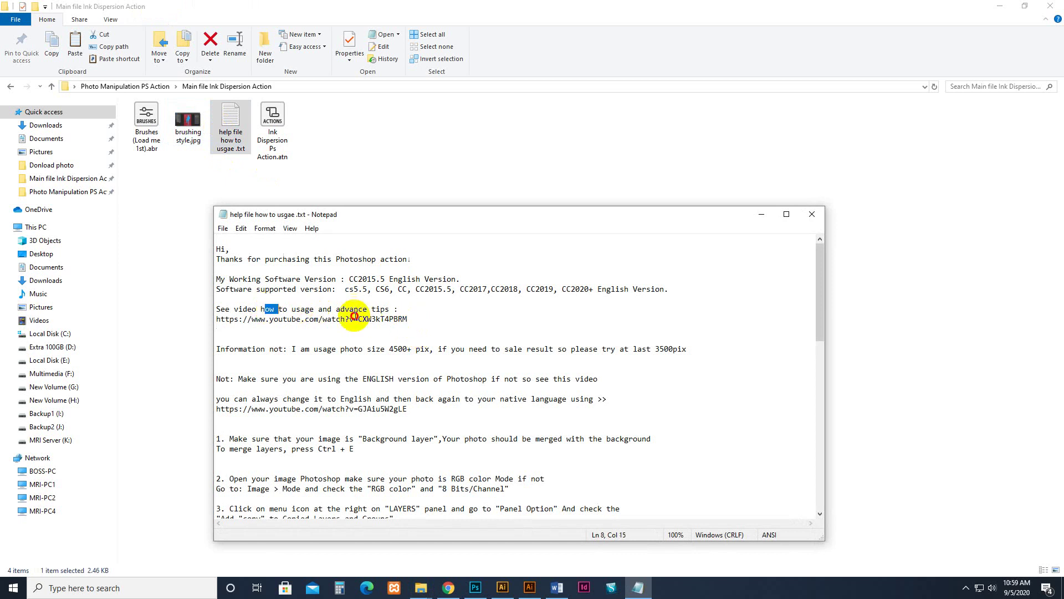
pyautogui.moveTo(261, 309); pyautogui.dragTo(487, 418)
pyautogui.scroll(-5, 479, 411)
pyautogui.scroll(-5, 477, 410)
pyautogui.scroll(-6, 477, 410)
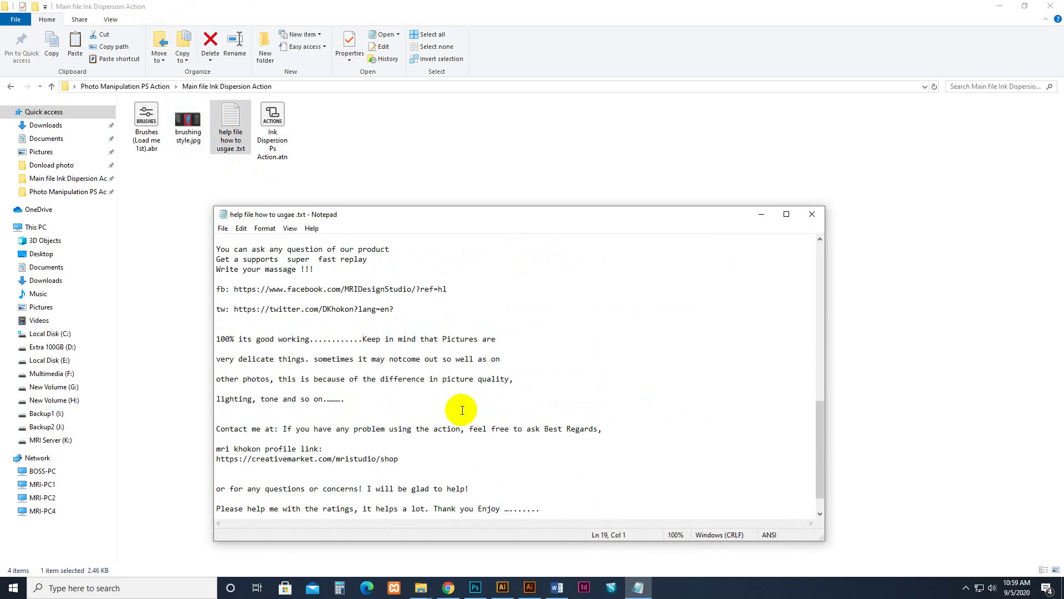
pyautogui.click(811, 214)
# - Check the action and brushes files, leaving Brushes (Load me 1st).abr selected
pyautogui.click(272, 127)
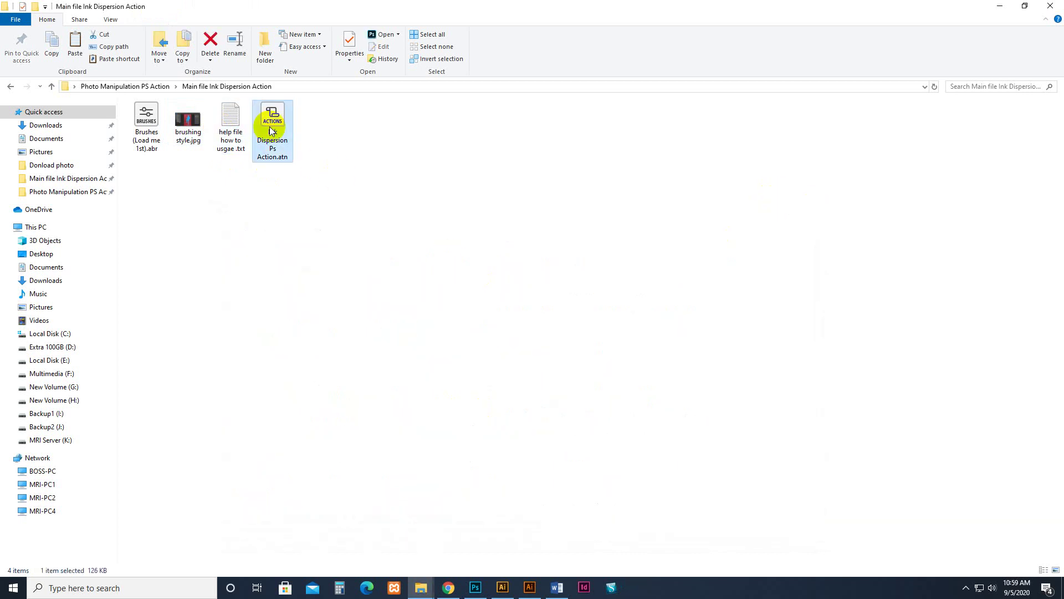
pyautogui.click(212, 187)
pyautogui.click(146, 125)
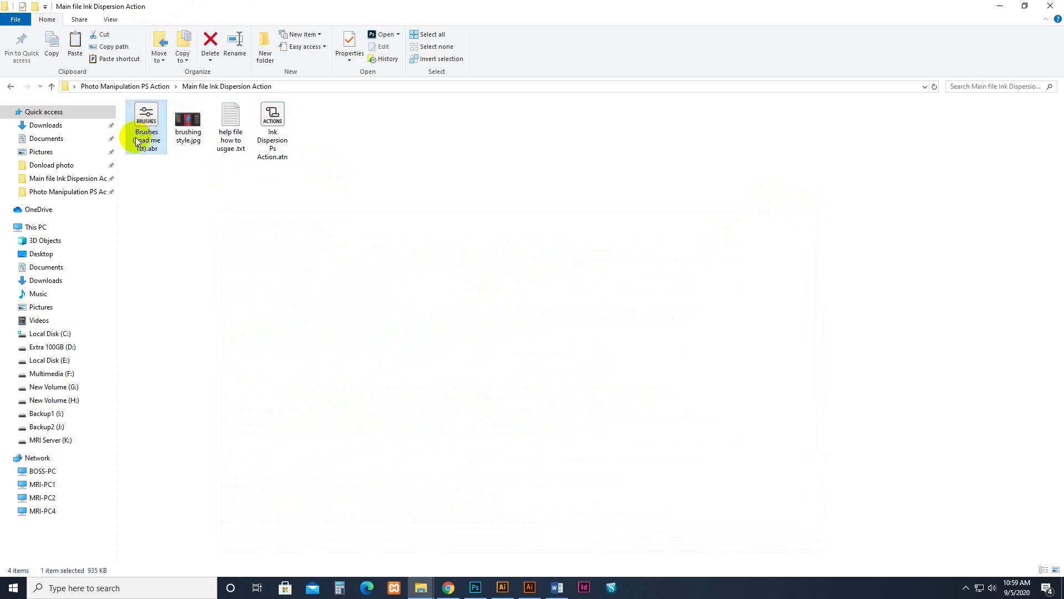
pyautogui.click(491, 550)
pyautogui.click(146, 125)
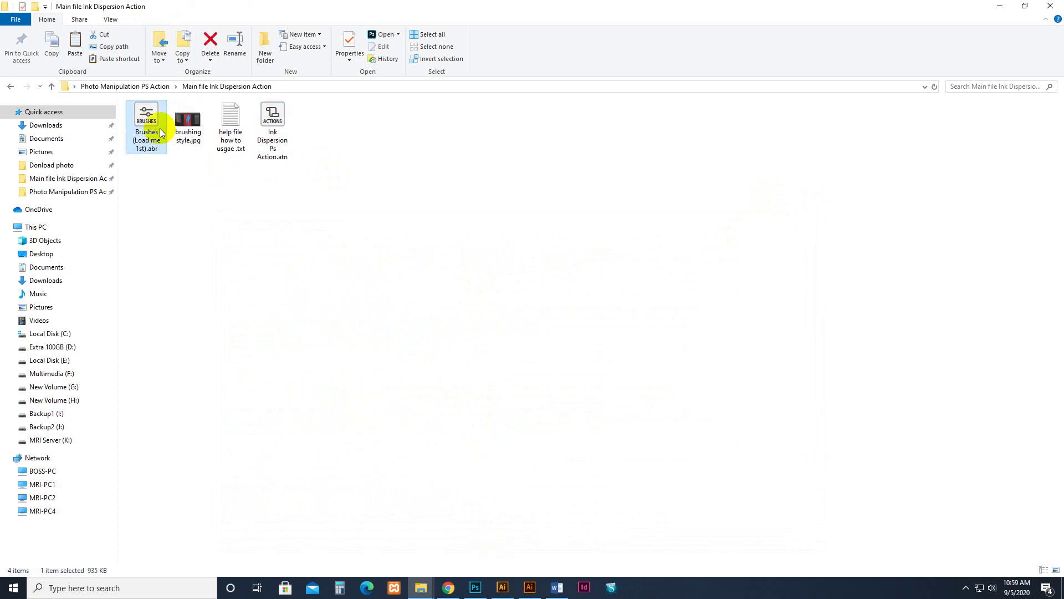
pyautogui.click(278, 278)
pyautogui.click(150, 127)
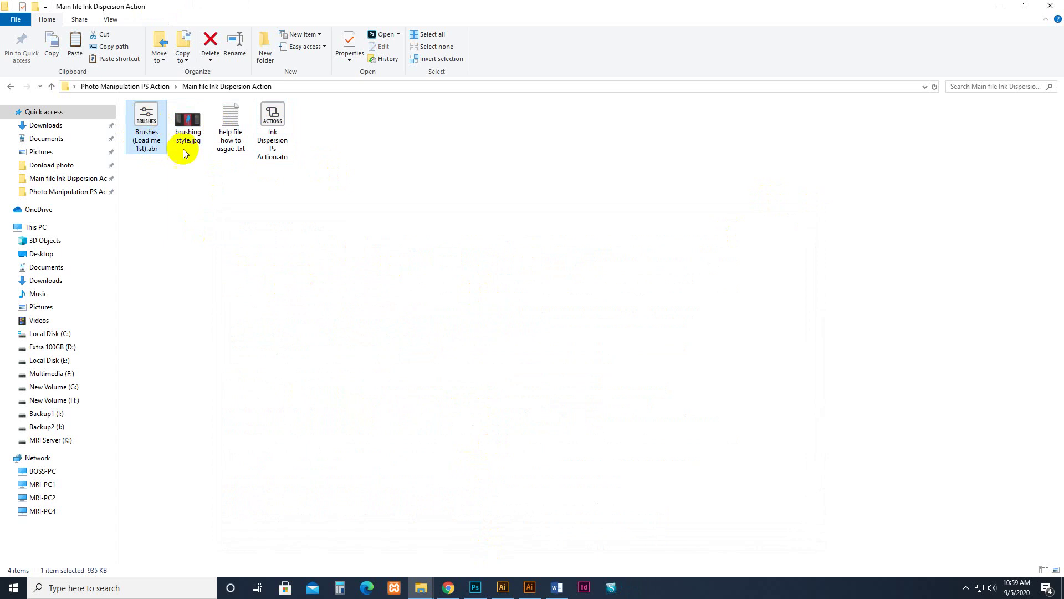
pyautogui.click(475, 587)
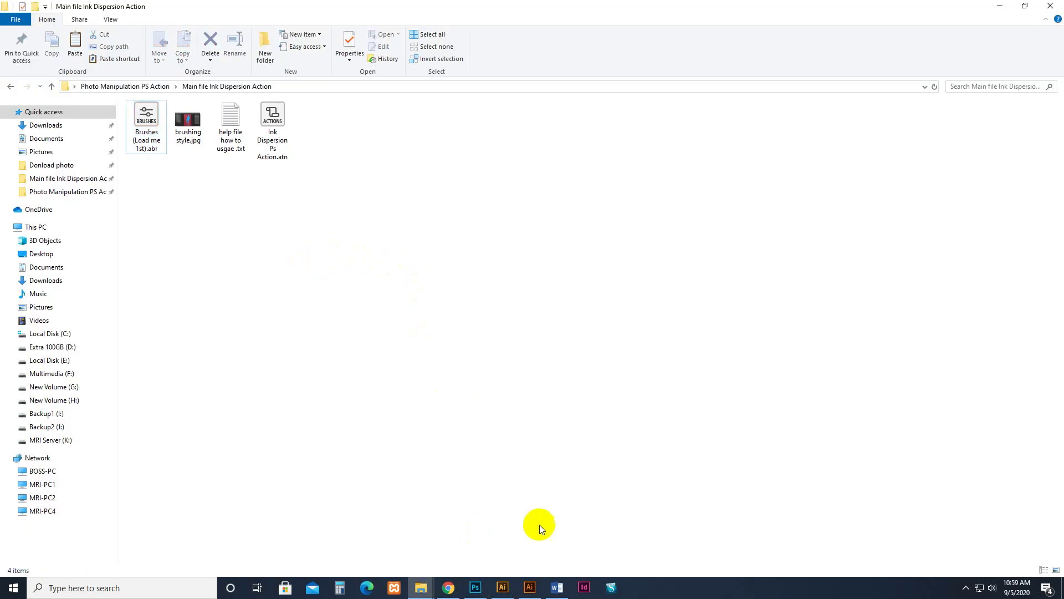
# - Open Photoshop's Preset Manager with Brushes as the preset type
pyautogui.click(475, 587)
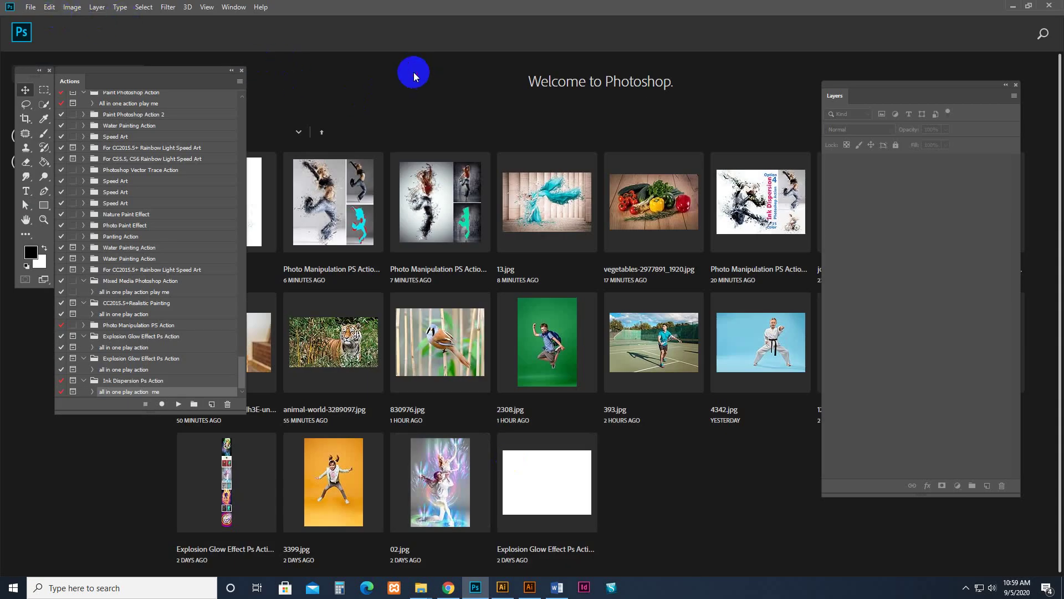
pyautogui.click(51, 8)
pyautogui.moveTo(61, 364)
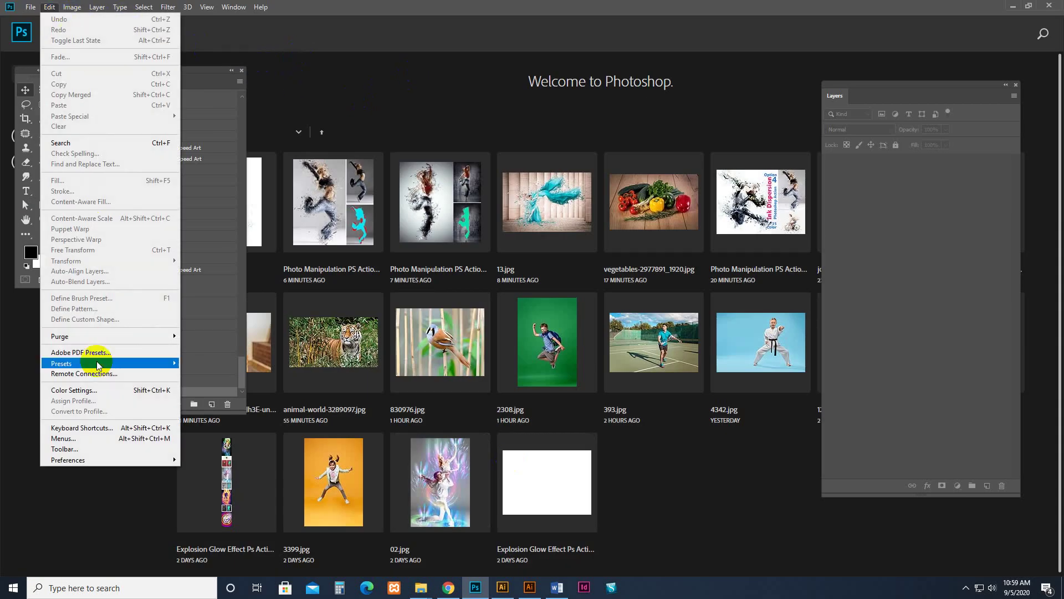
pyautogui.click(223, 365)
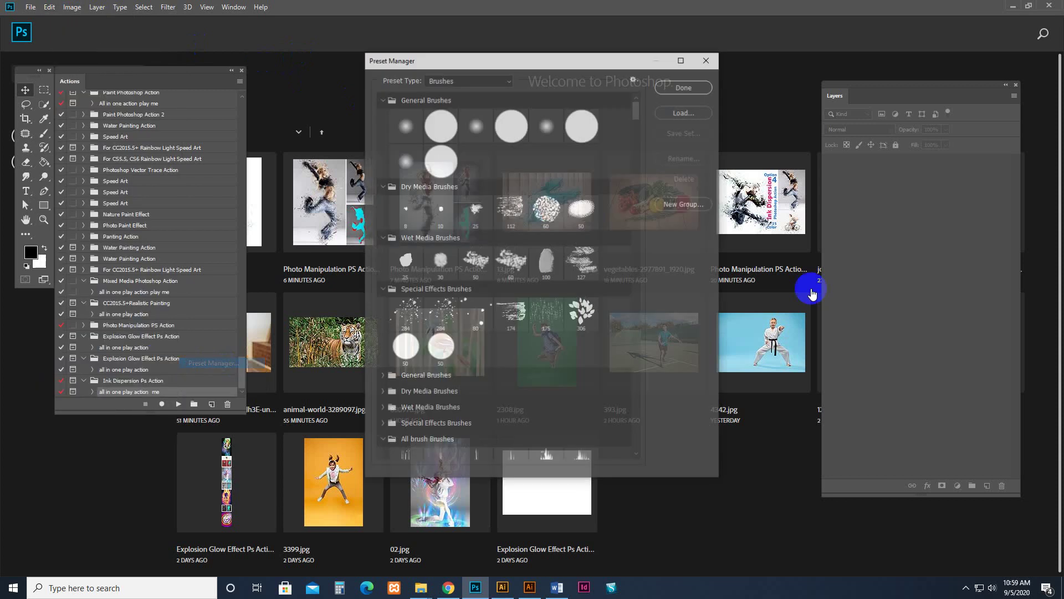
pyautogui.click(466, 81)
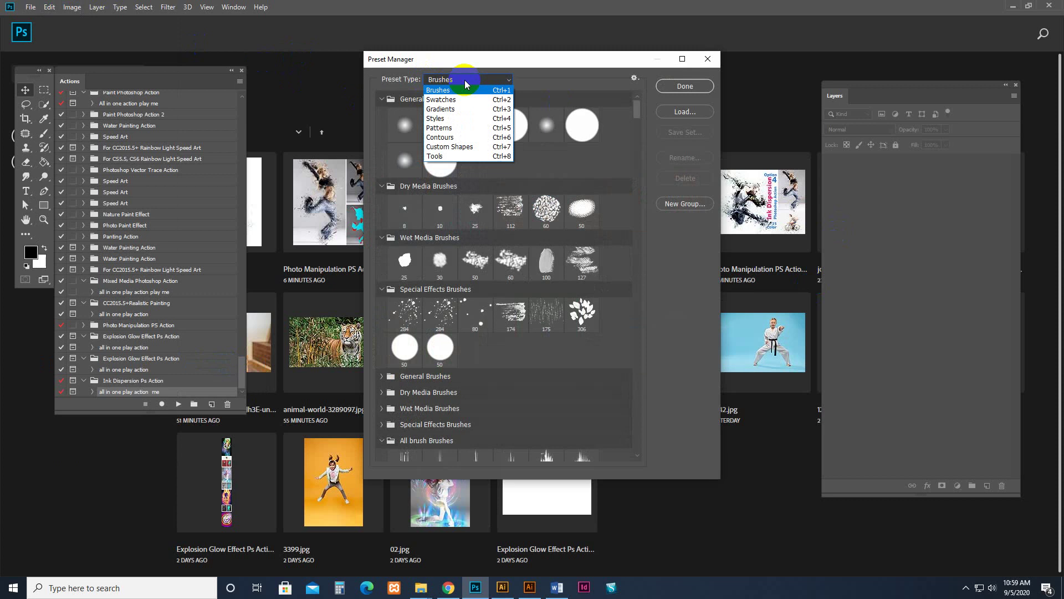
pyautogui.click(466, 81)
pyautogui.click(498, 83)
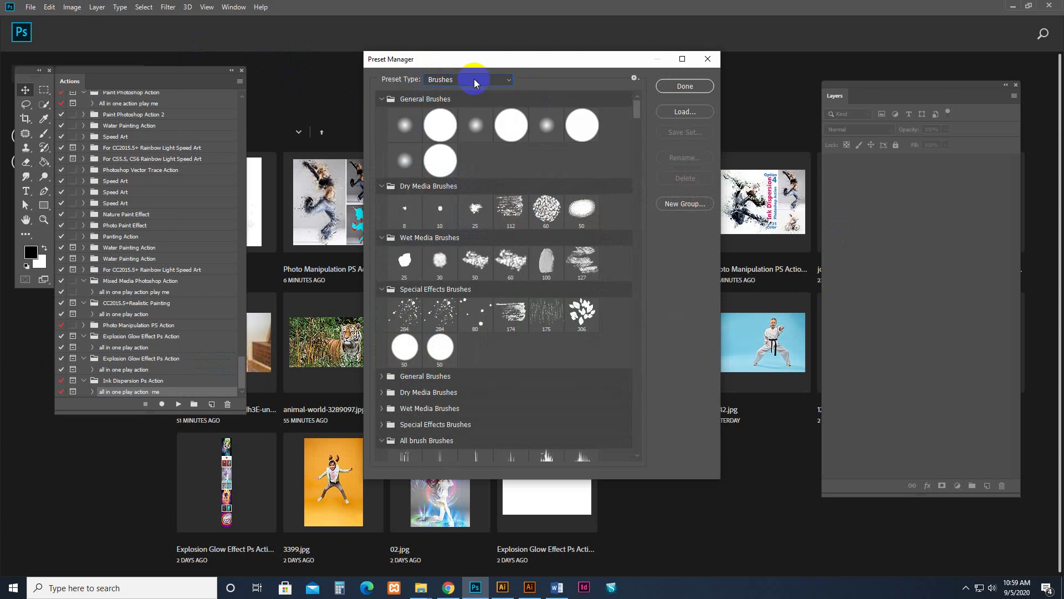
pyautogui.click(435, 94)
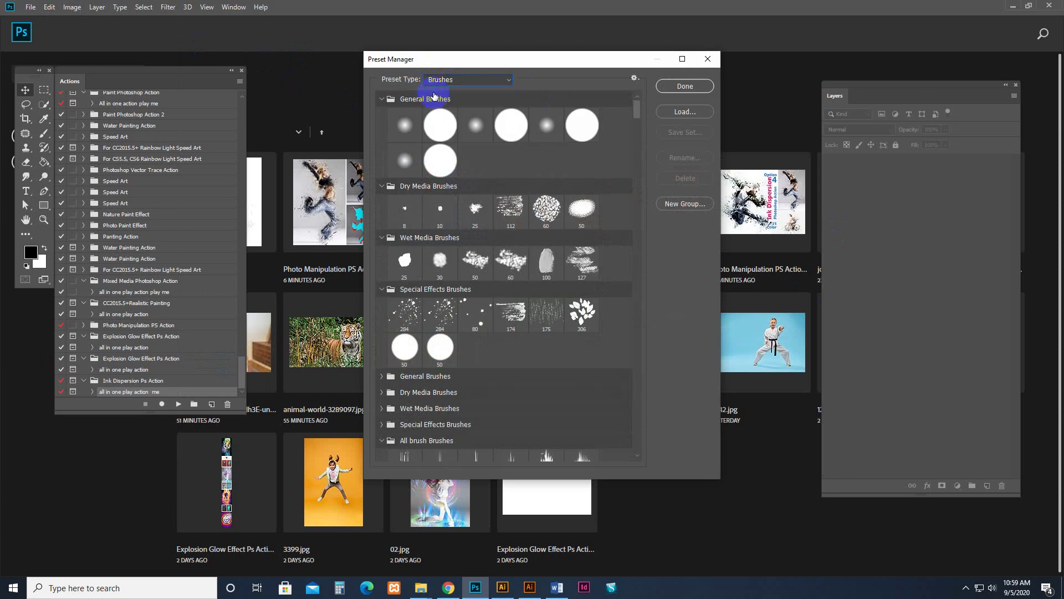
# - Load Brushes (Load me 1st).abr from the Main file Ink Dispersion Action folder and close the manager
pyautogui.click(682, 113)
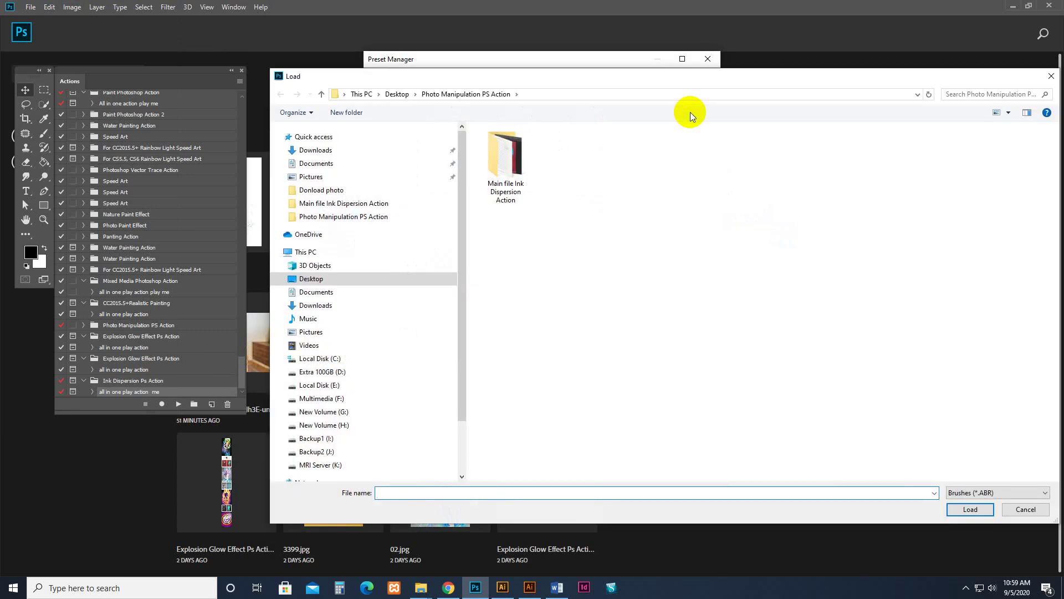
pyautogui.doubleClick(517, 168)
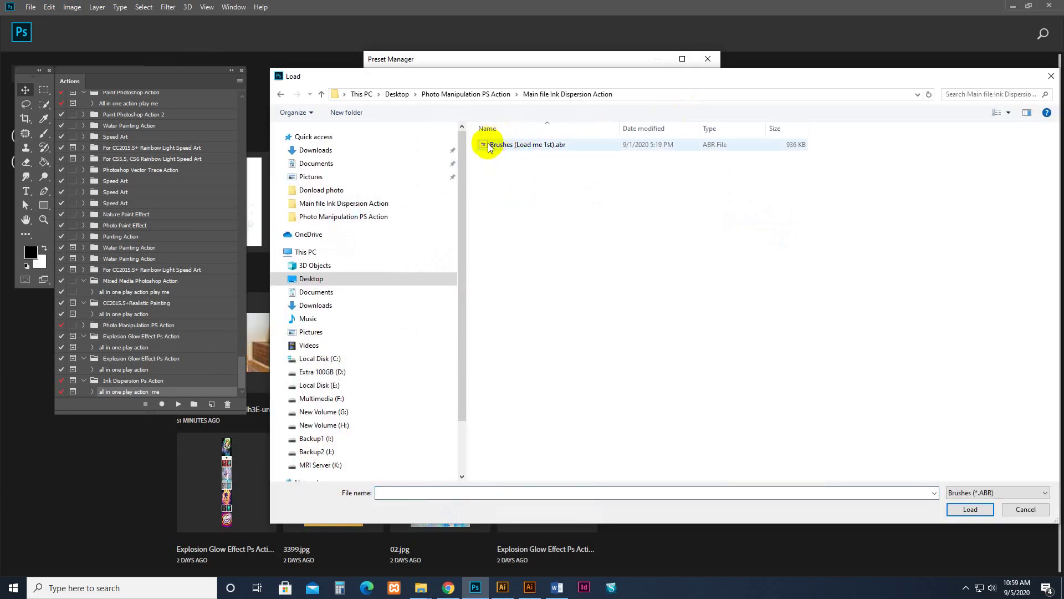
pyautogui.click(562, 145)
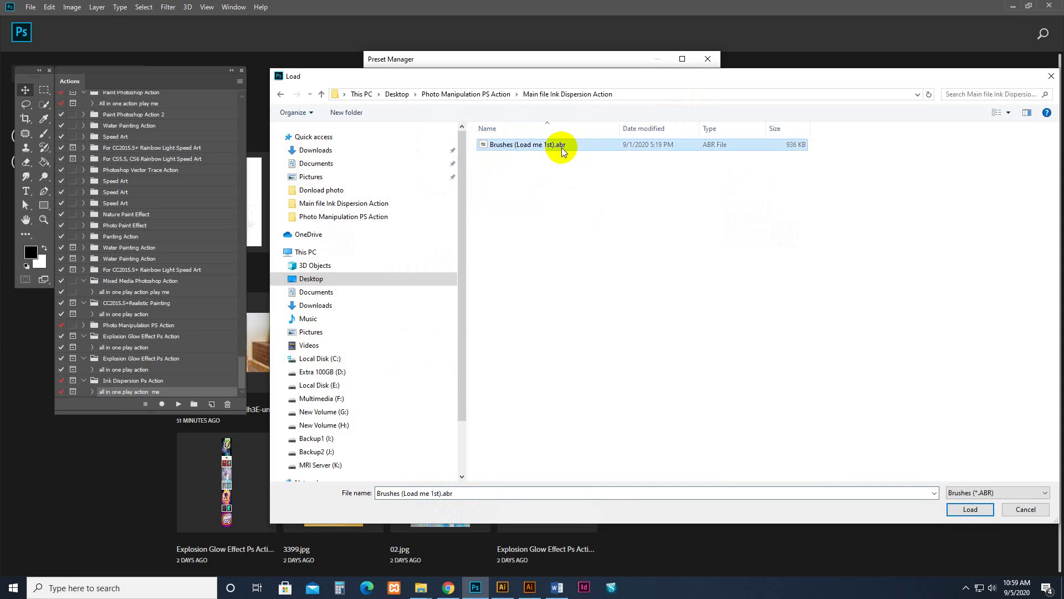
pyautogui.click(970, 509)
pyautogui.click(685, 86)
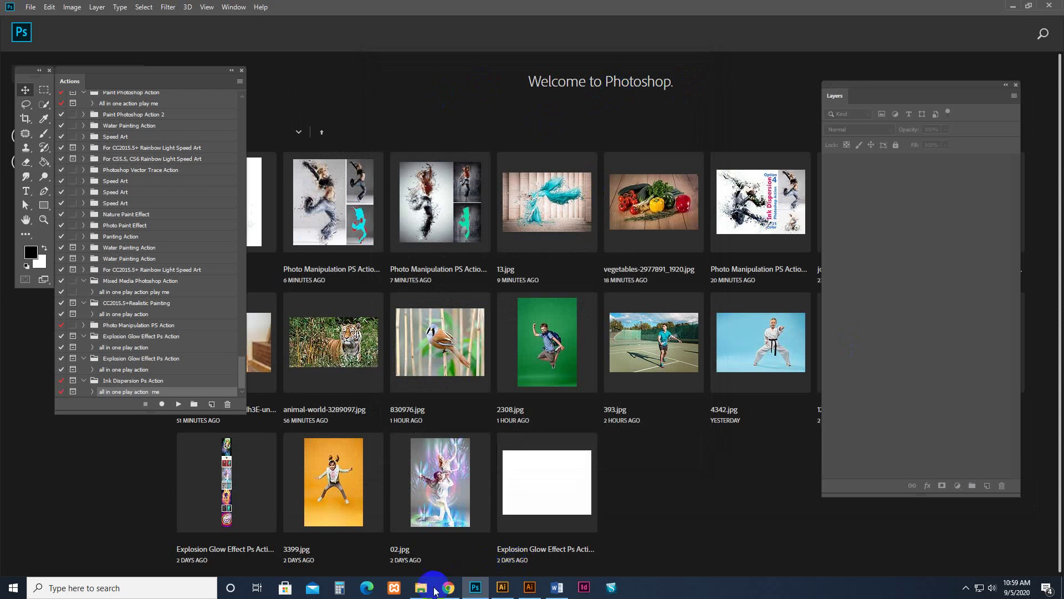
pyautogui.click(420, 589)
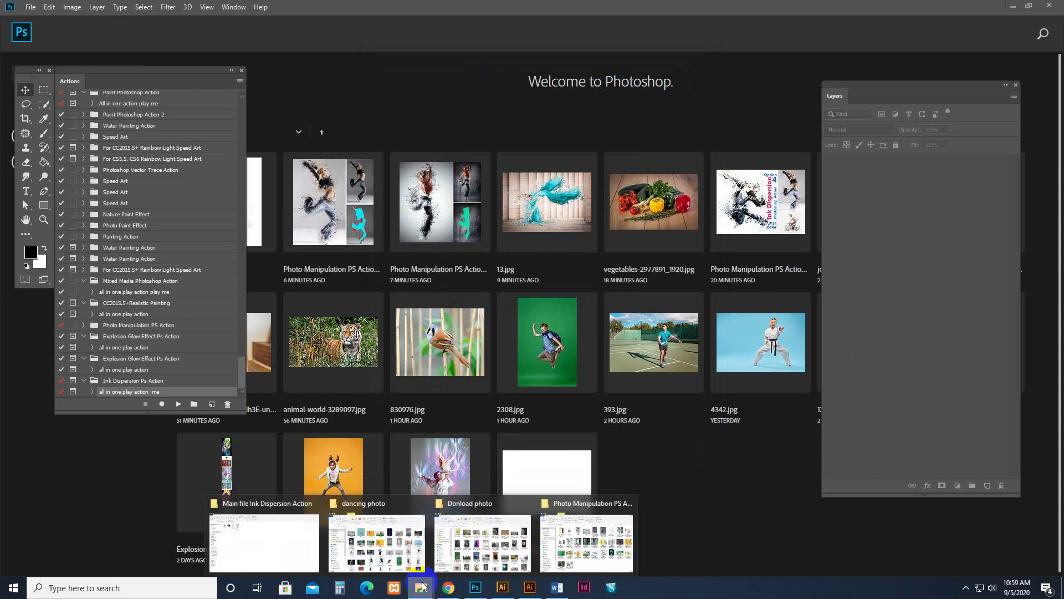
pyautogui.click(239, 72)
# - Load Ink Dispersion Ps Action.atn into the Actions panel via Load Actions
pyautogui.click(233, 6)
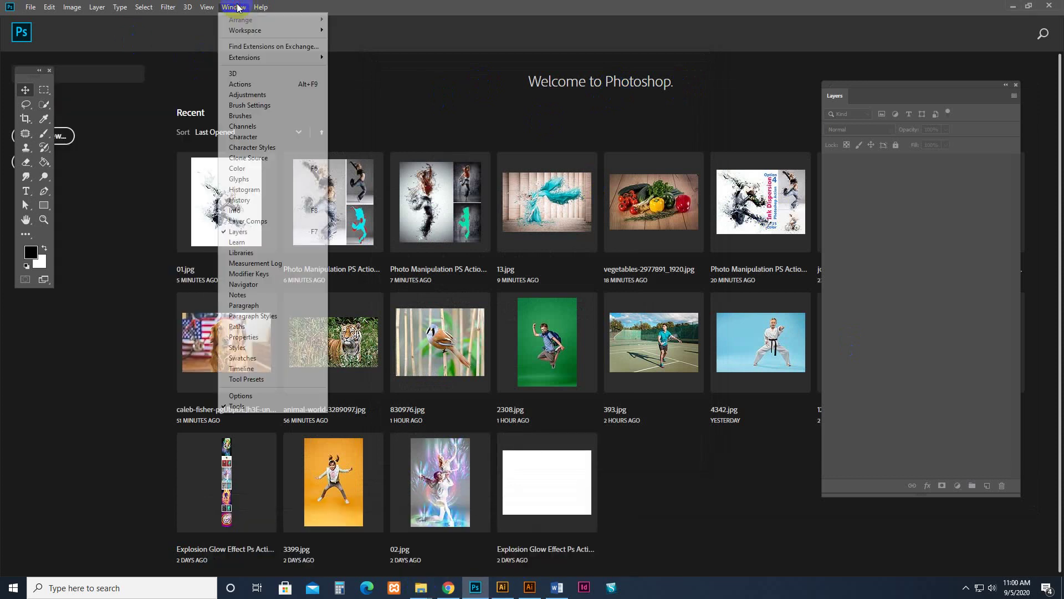
pyautogui.click(240, 84)
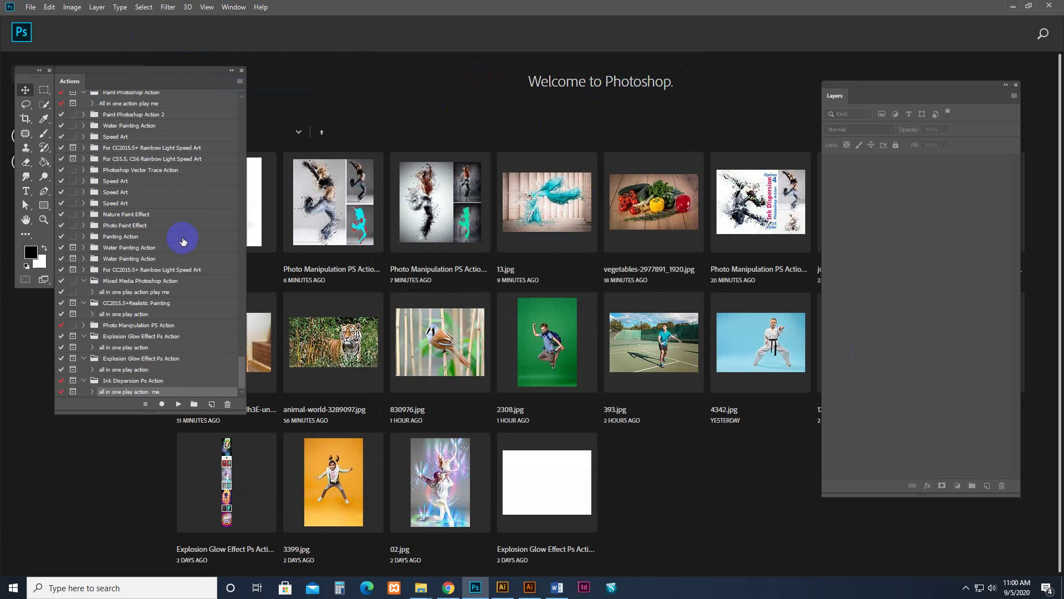
pyautogui.click(239, 84)
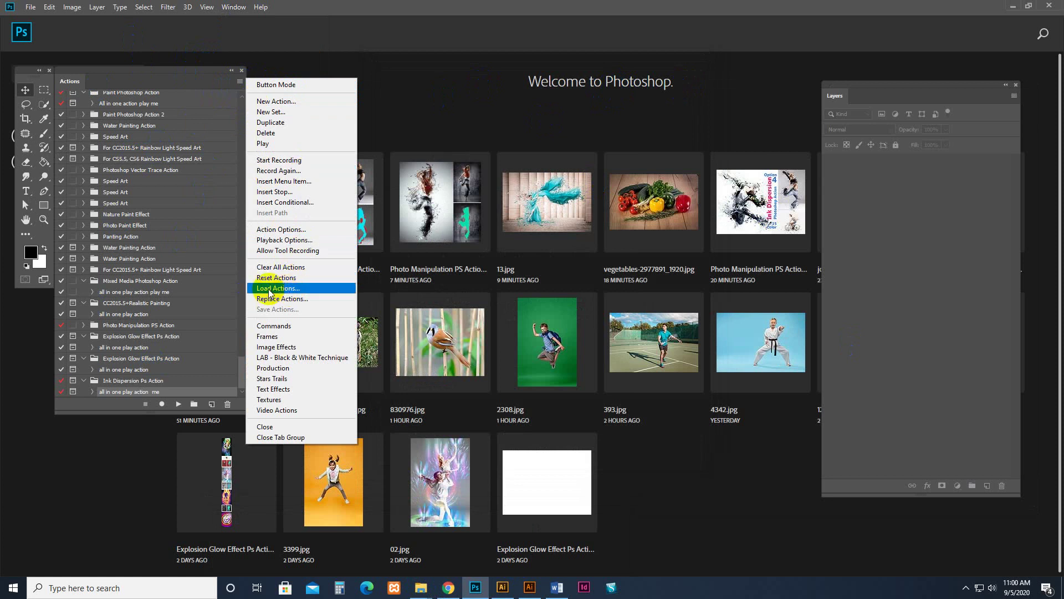
pyautogui.click(289, 293)
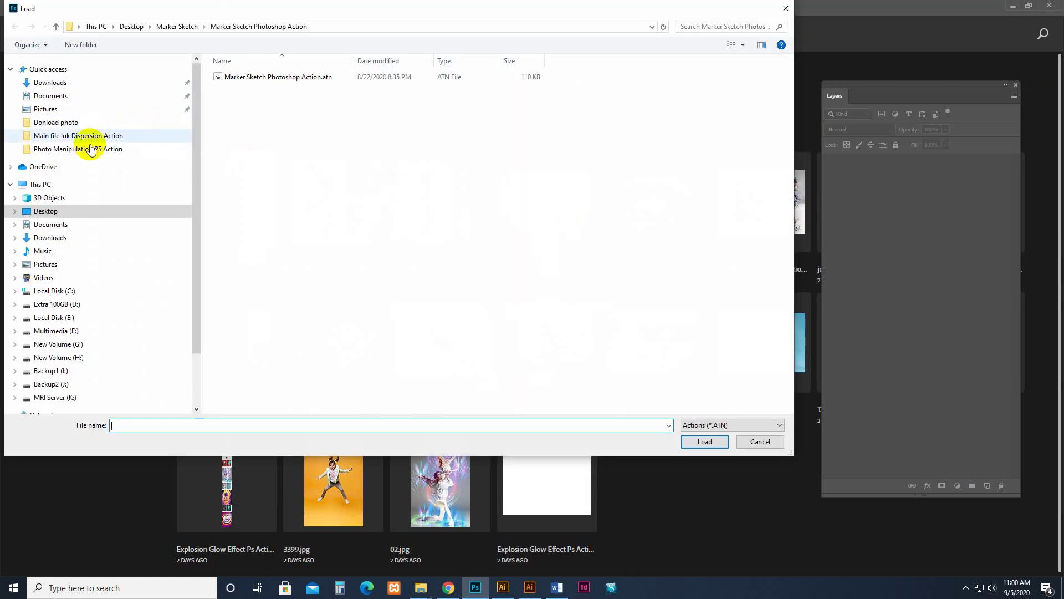
pyautogui.click(56, 136)
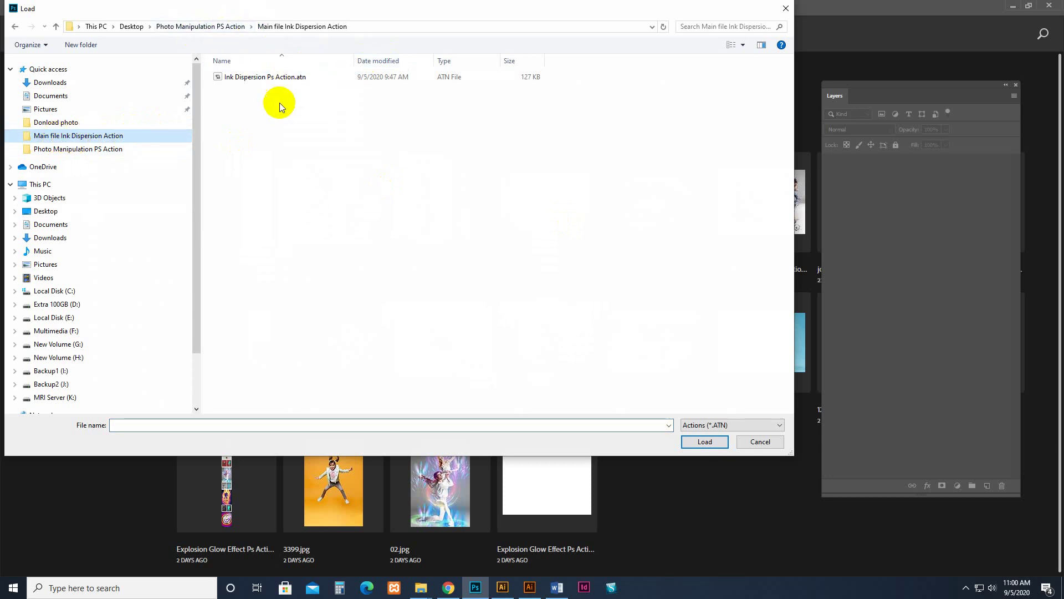
pyautogui.click(253, 76)
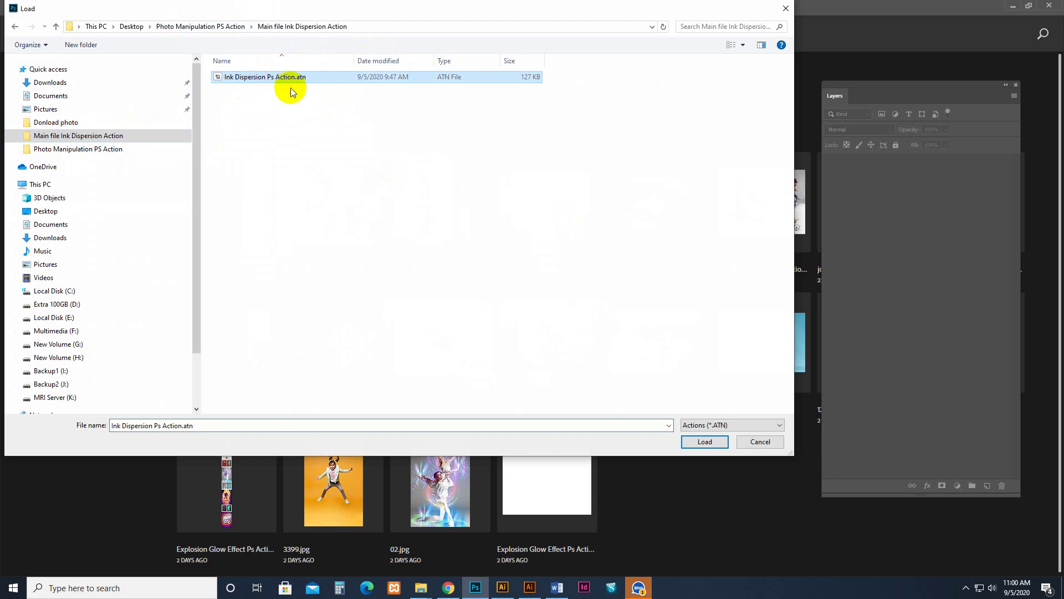
pyautogui.click(710, 442)
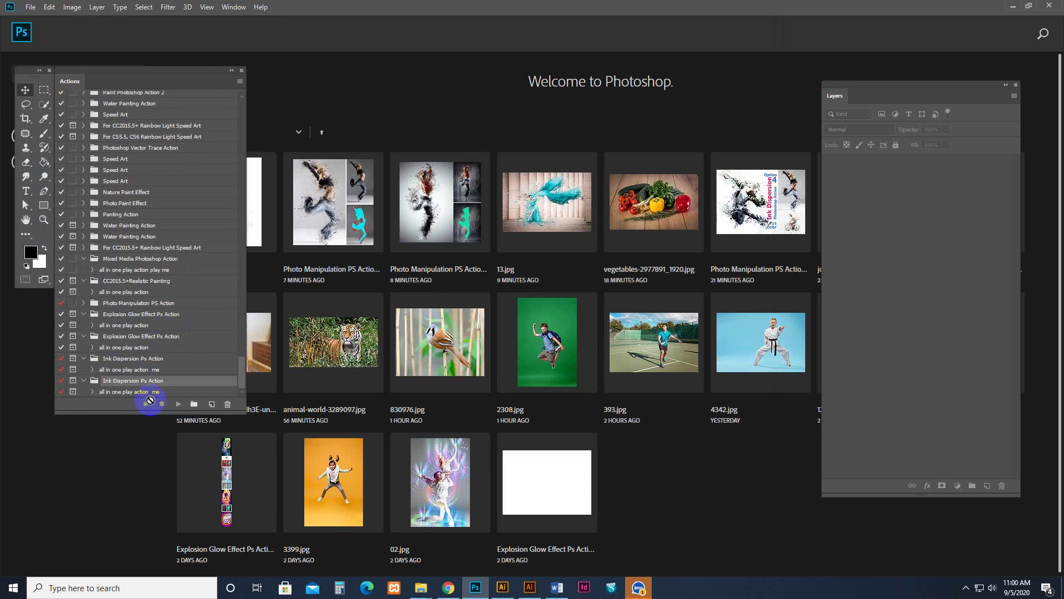
# - Scroll and resize the Actions panel to view the loaded Ink Dispersion set
pyautogui.moveTo(242, 369); pyautogui.dragTo(243, 250)
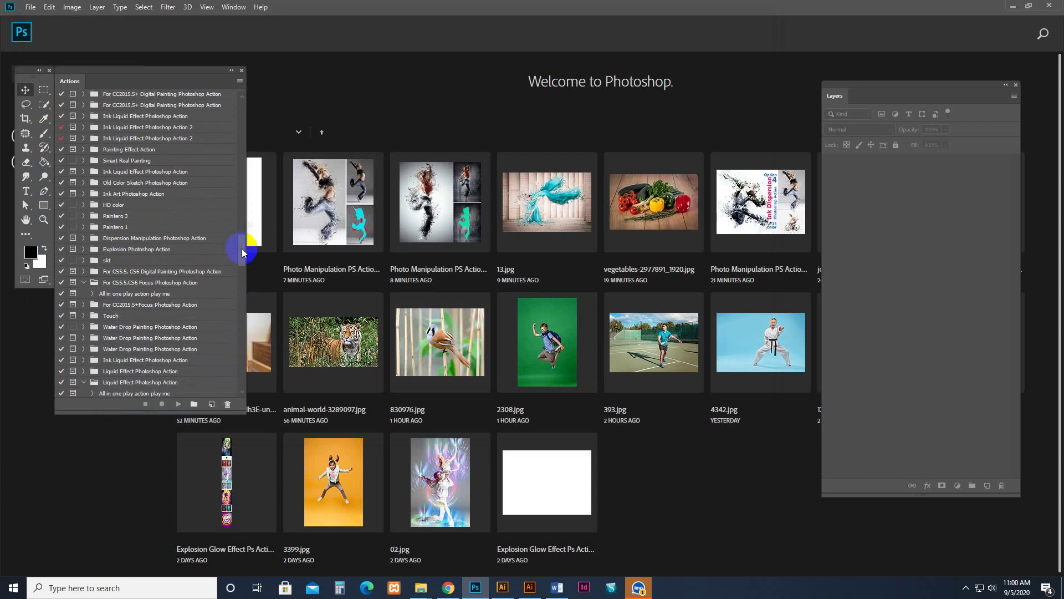
pyautogui.scroll(-3, 242, 251)
pyautogui.scroll(-5, 241, 247)
pyautogui.scroll(-5, 241, 244)
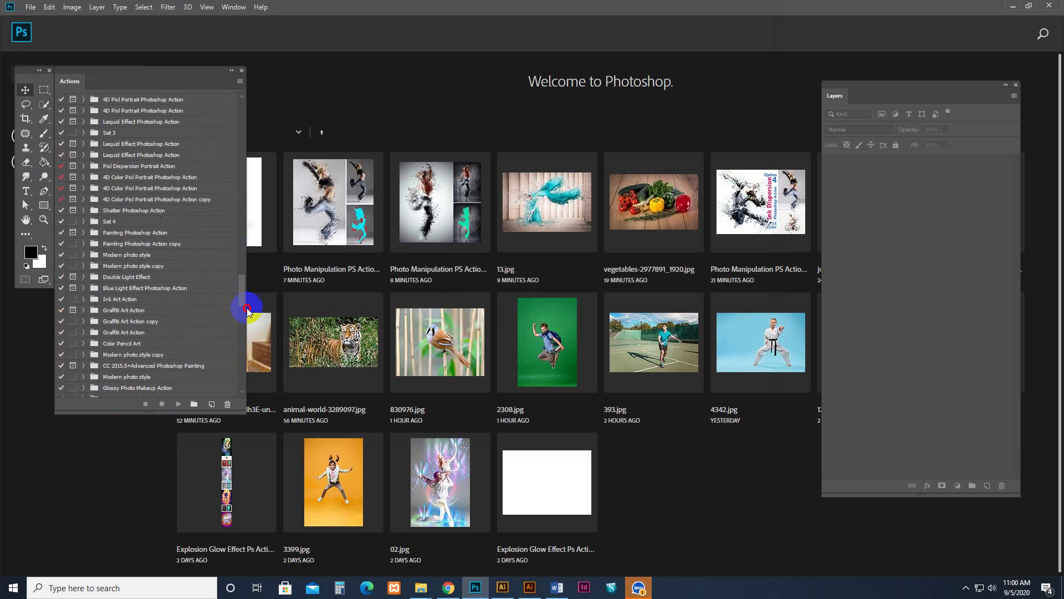
pyautogui.moveTo(247, 310); pyautogui.dragTo(238, 368)
# - Drag Fotolia_9138420_Subscription_Monthly_XXL.jpg from the Photo Manipulation PS Action folder into Photoshop
pyautogui.click(149, 382)
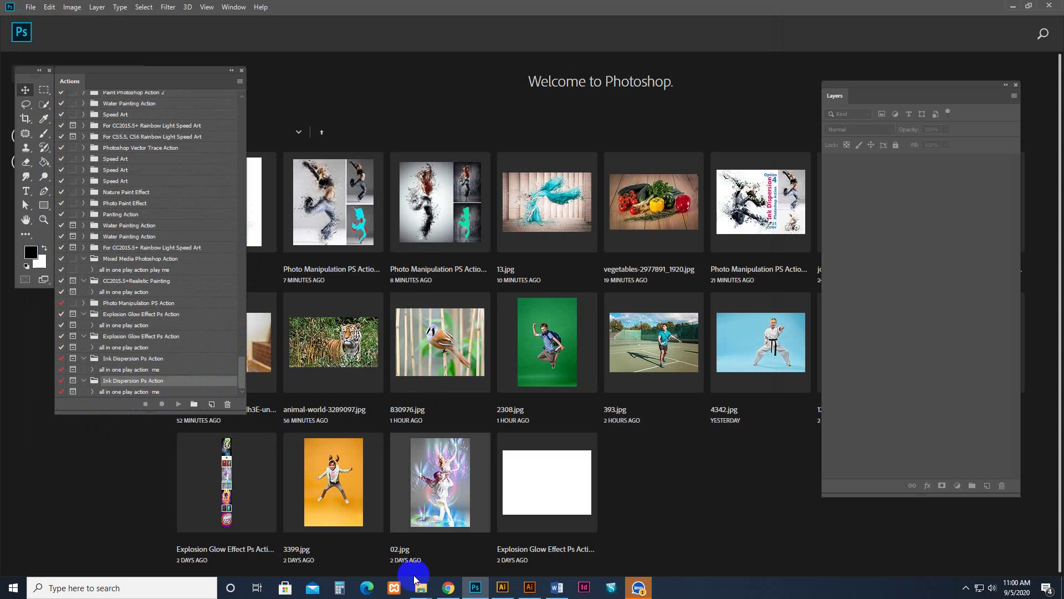
pyautogui.moveTo(420, 588)
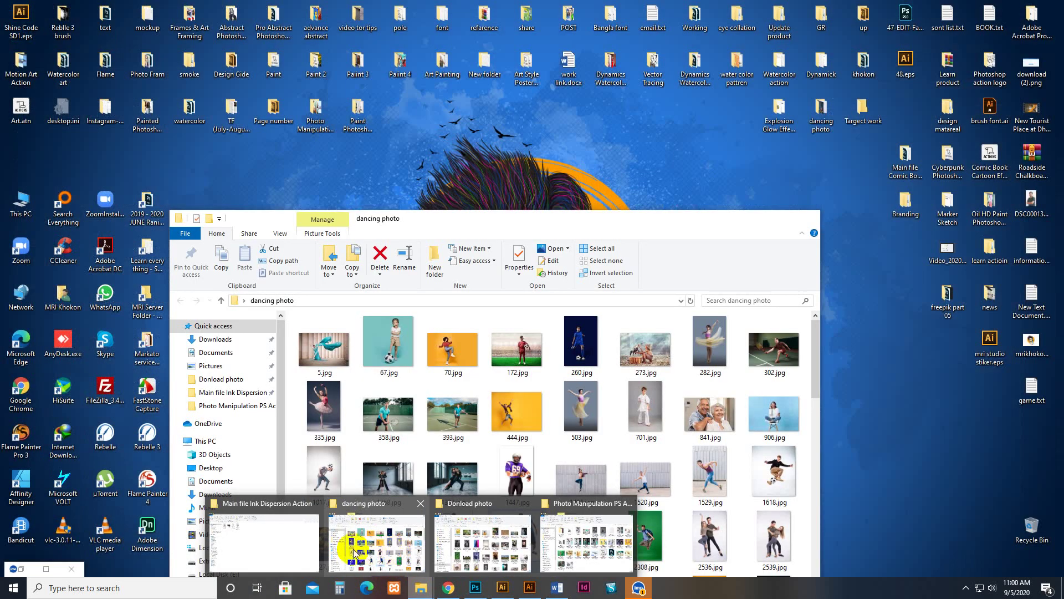
pyautogui.click(310, 546)
pyautogui.click(52, 86)
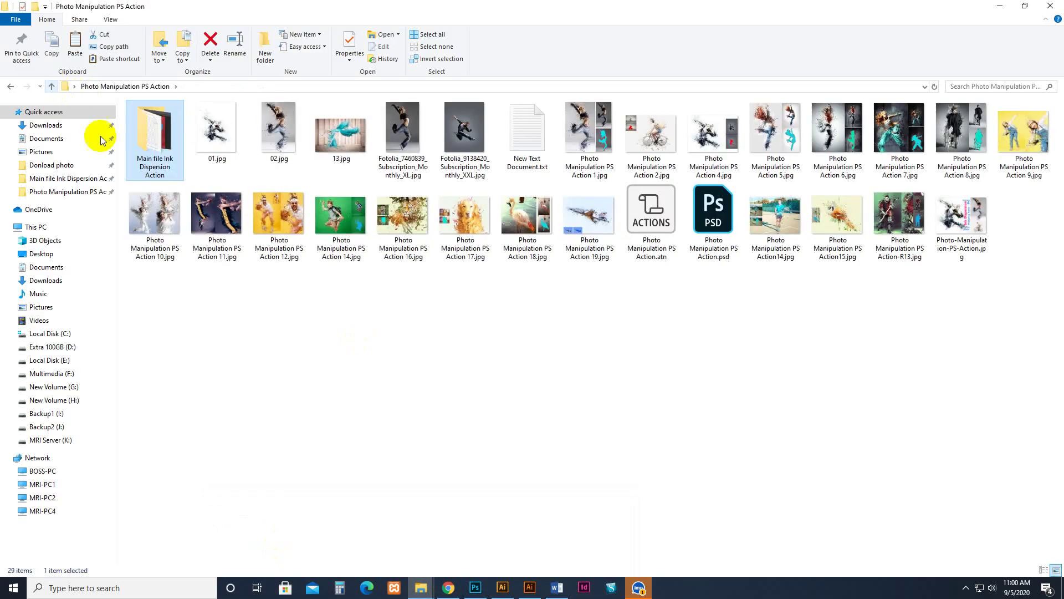
pyautogui.rightClick(500, 368)
pyautogui.click(533, 410)
pyautogui.moveTo(464, 133)
pyautogui.mouseDown()
pyautogui.moveTo(504, 564)
pyautogui.moveTo(510, 102)
pyautogui.mouseUp()
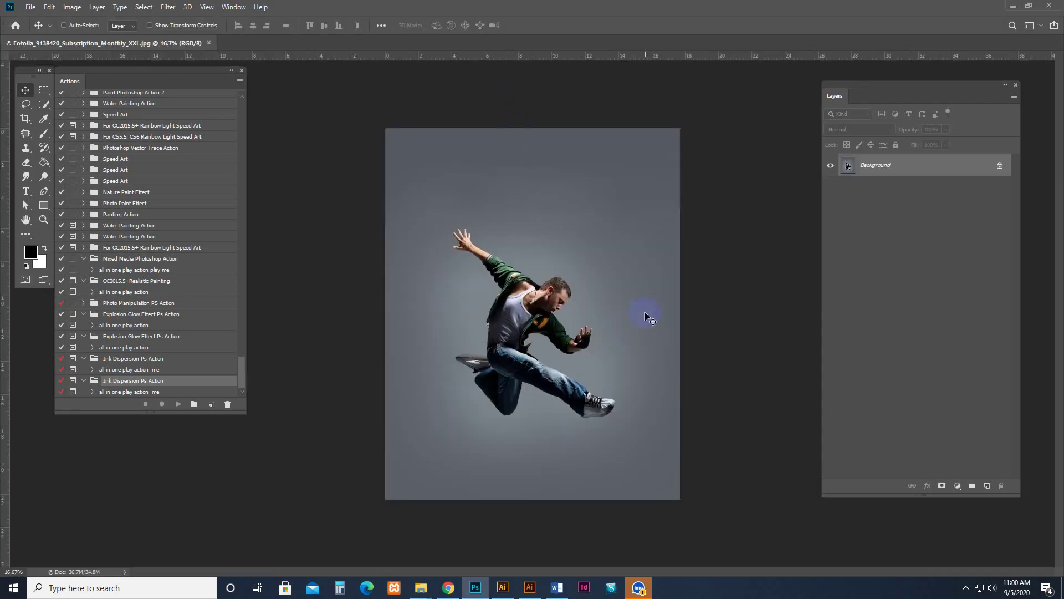
# - Convert the Background to Layer 0, then flatten it back into a Background layer
pyautogui.hotkey('ctrl', '+')
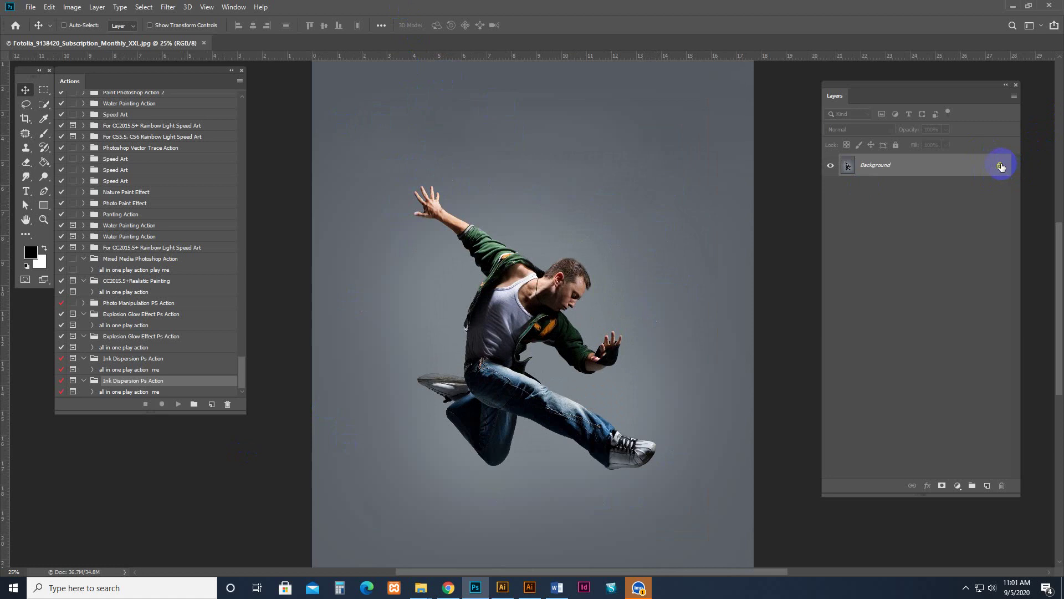
pyautogui.rightClick(961, 167)
pyautogui.click(978, 173)
pyautogui.click(637, 175)
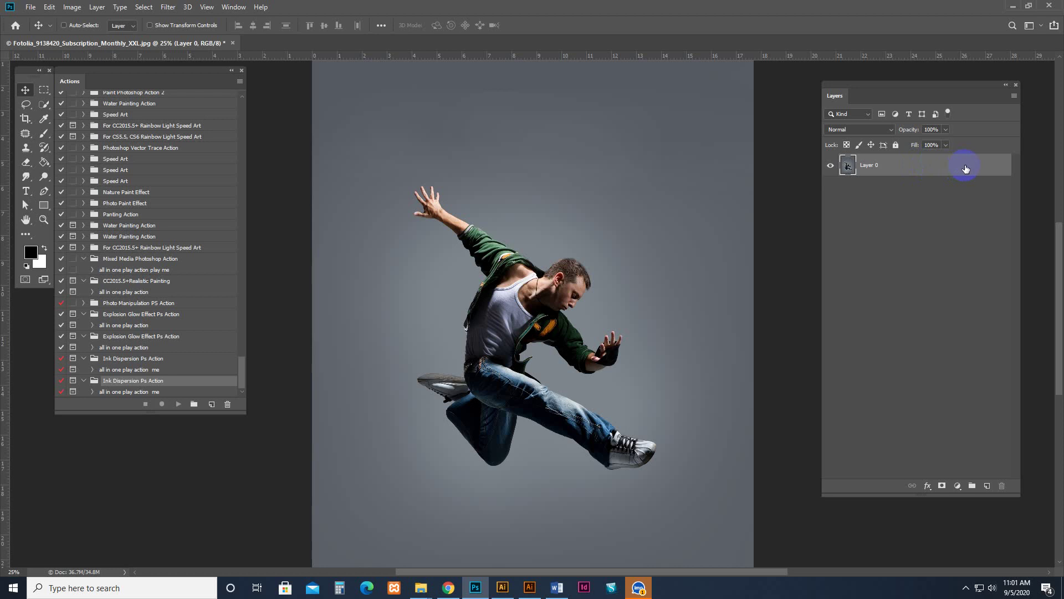
pyautogui.rightClick(964, 165)
pyautogui.click(958, 166)
pyautogui.rightClick(992, 166)
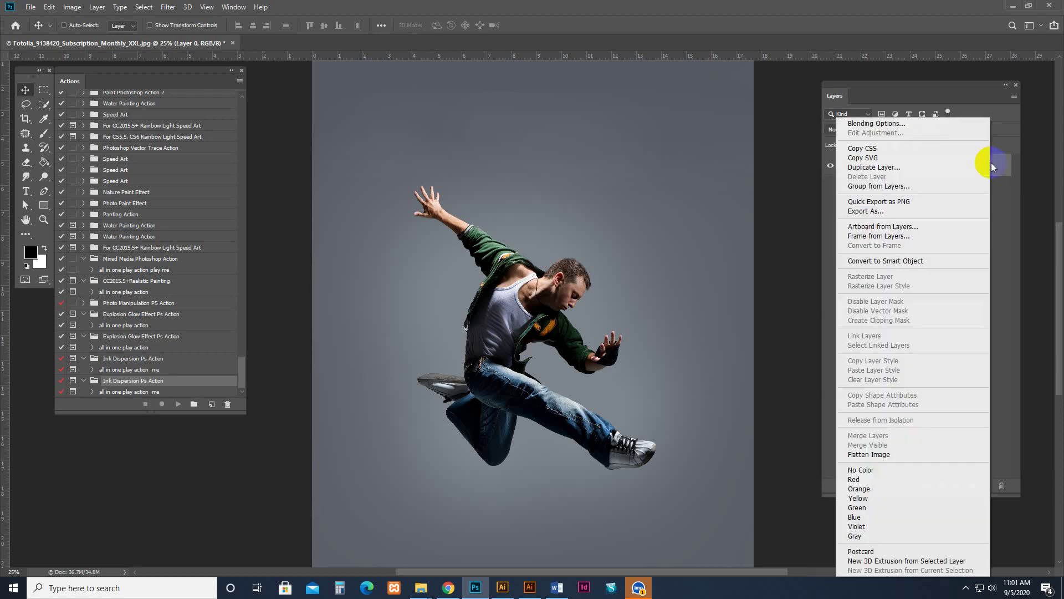
pyautogui.rightClick(1001, 166)
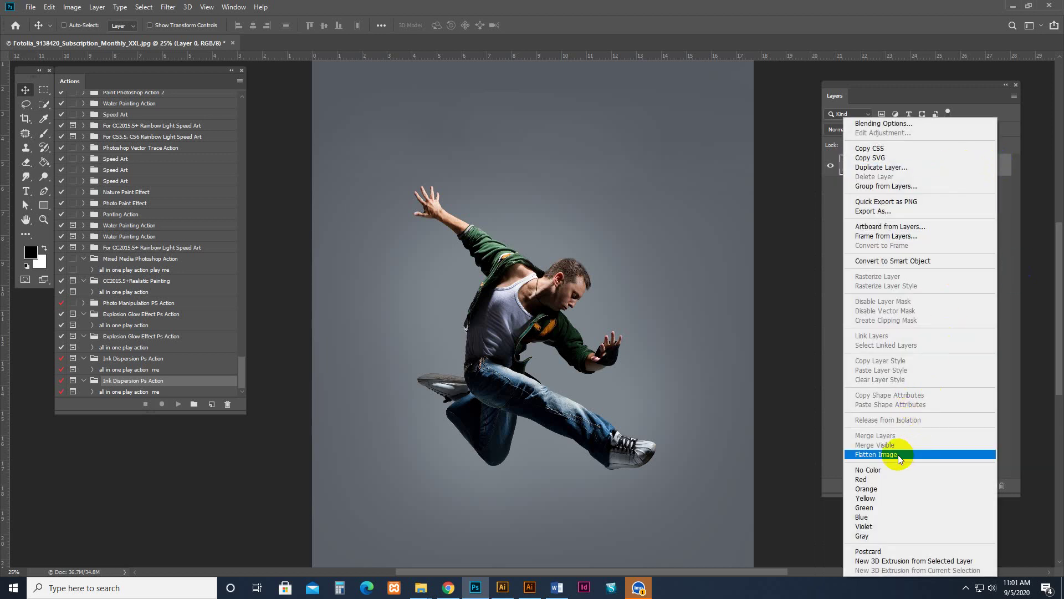
pyautogui.click(1015, 161)
pyautogui.rightClick(922, 166)
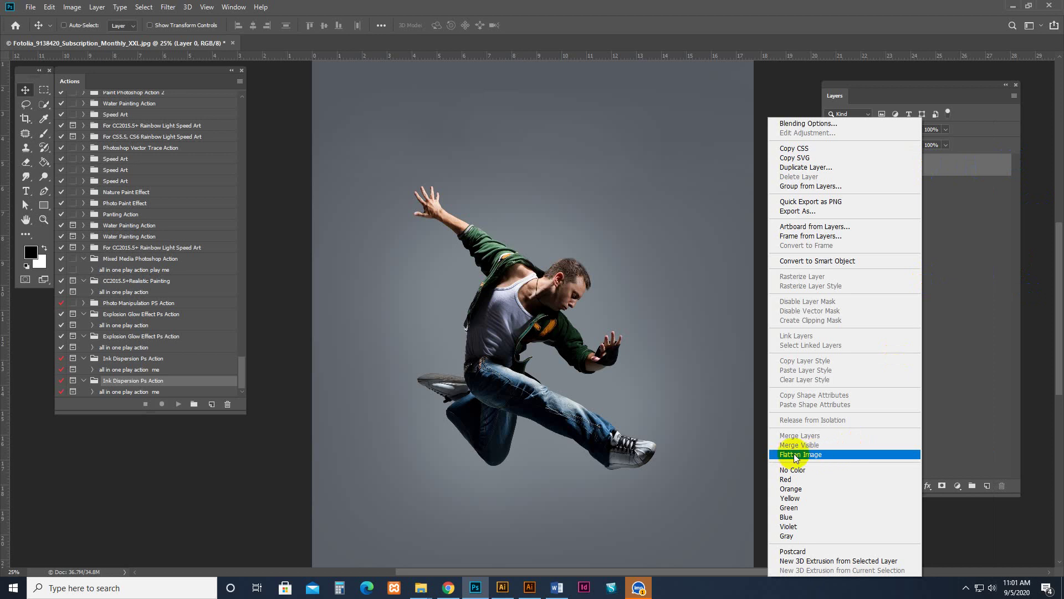
pyautogui.click(822, 455)
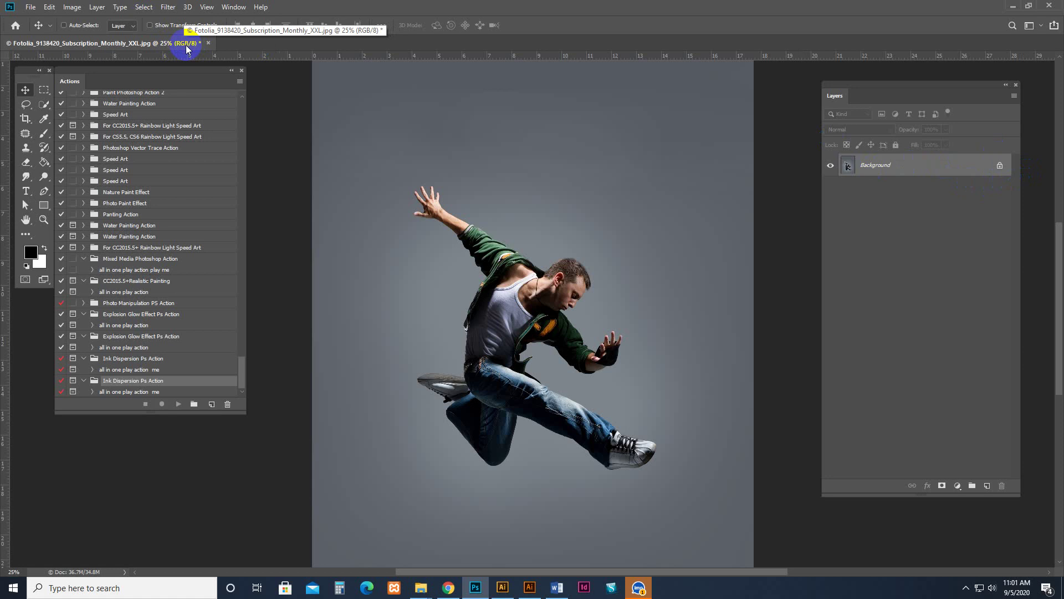
# - Confirm the document mode is RGB Color, 8 Bits/Channel, and zoom in slightly
pyautogui.click(74, 7)
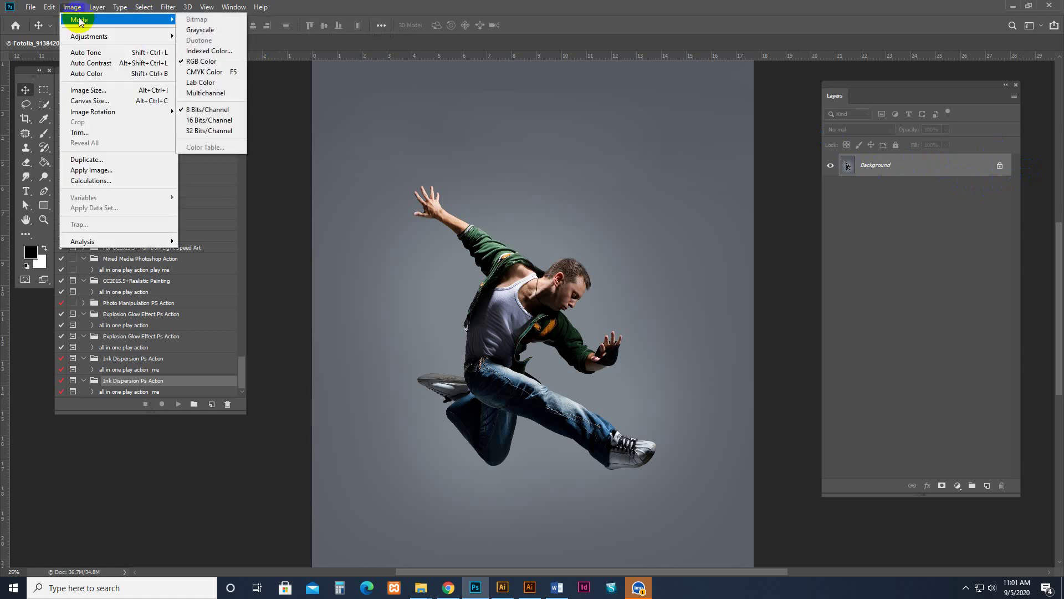
pyautogui.moveTo(79, 19)
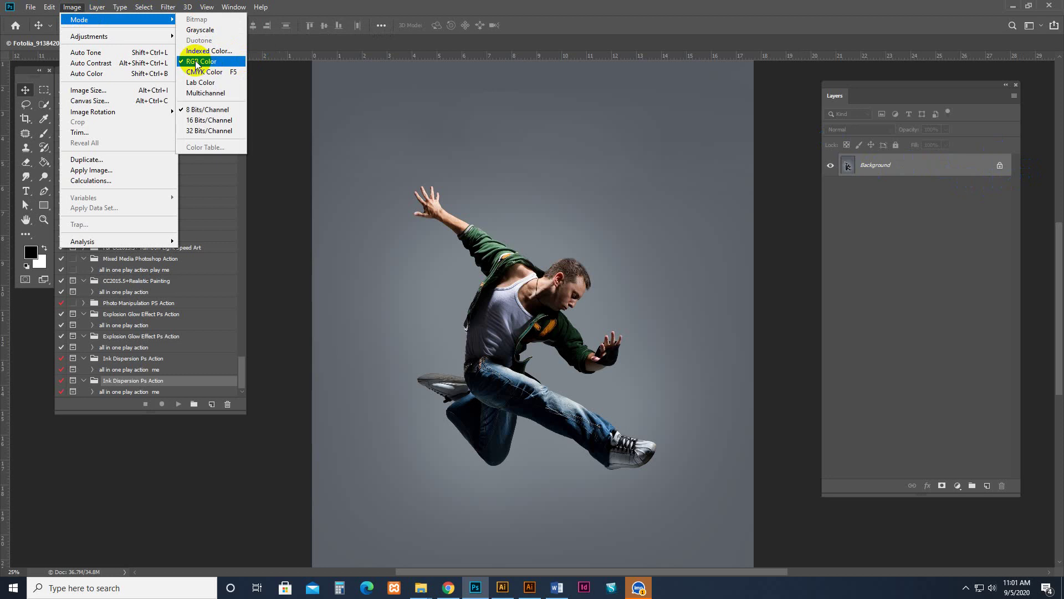
pyautogui.click(195, 63)
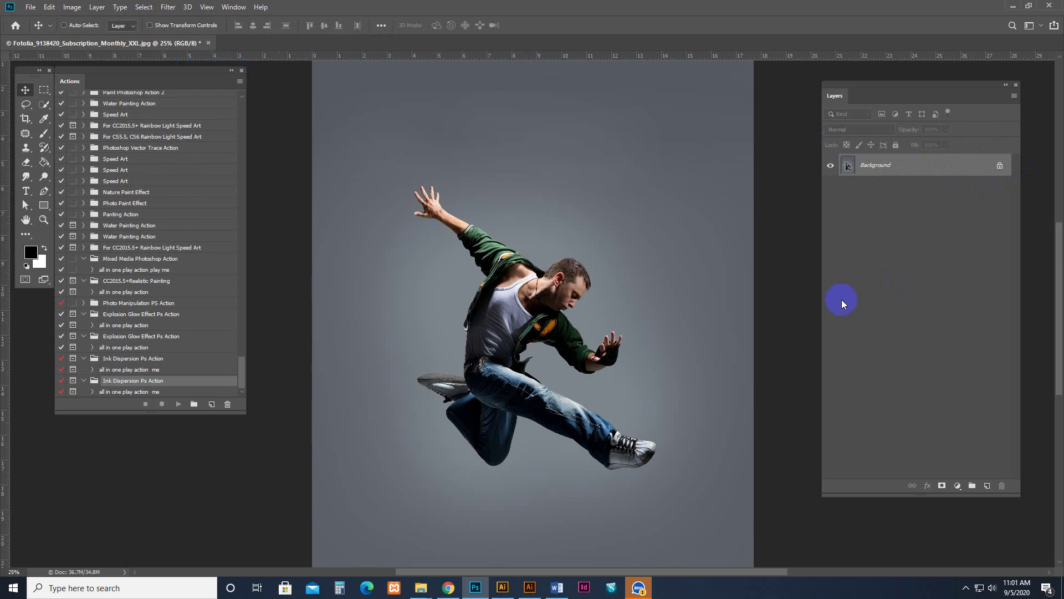
pyautogui.scroll(1, 700, 315)
pyautogui.hotkey('ctrl', '+')
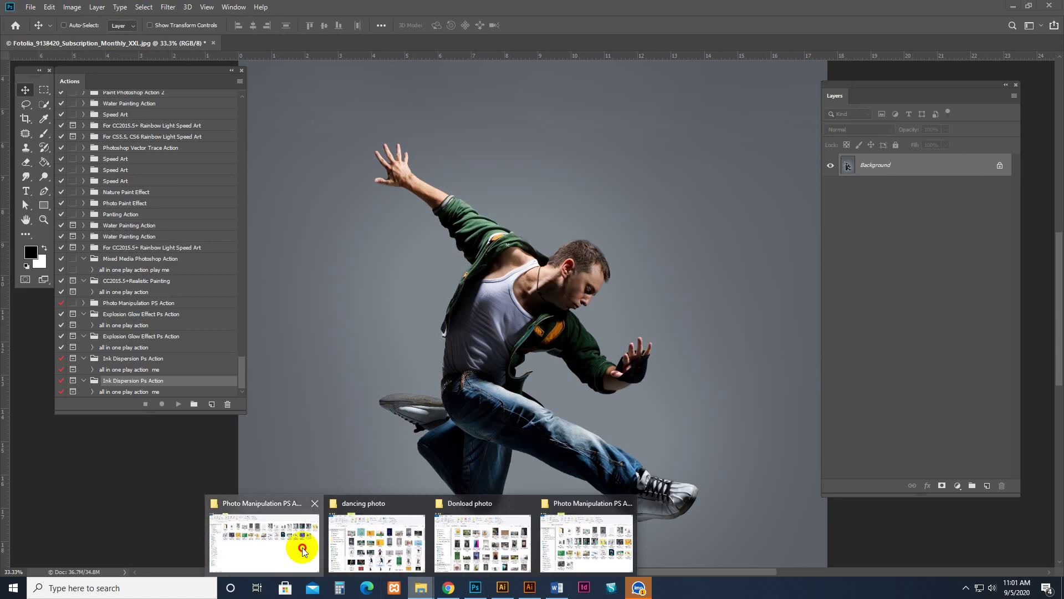
pyautogui.click(300, 551)
pyautogui.click(649, 131)
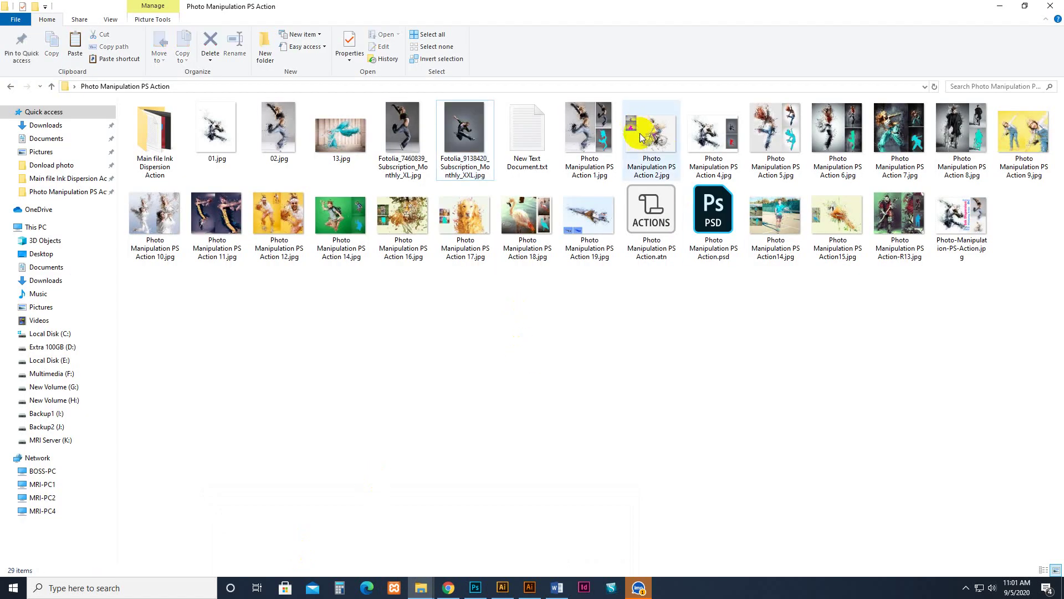
pyautogui.rightClick(642, 136)
pyautogui.click(669, 145)
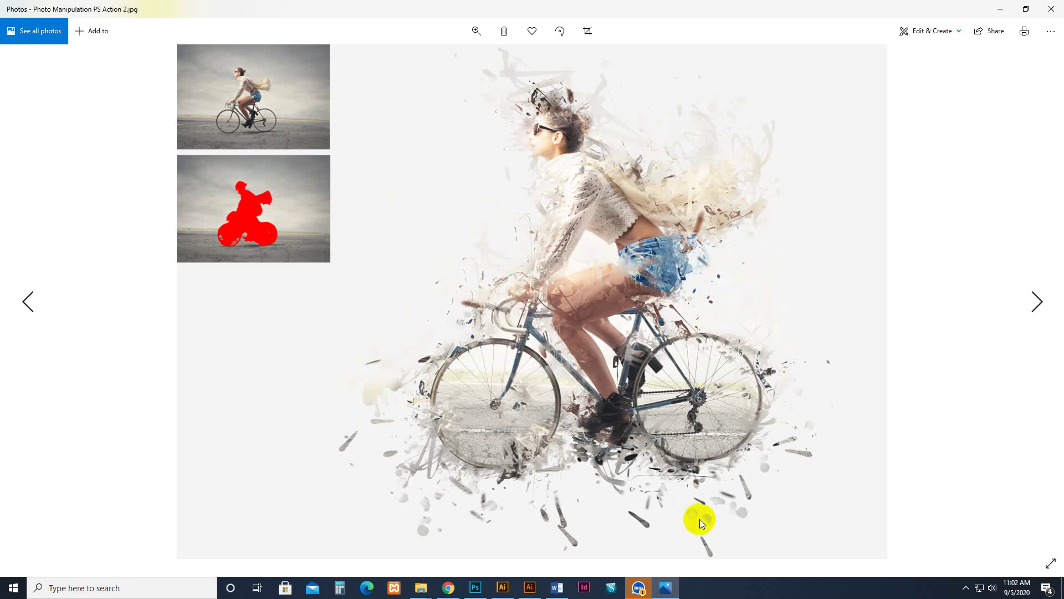
pyautogui.click(1035, 305)
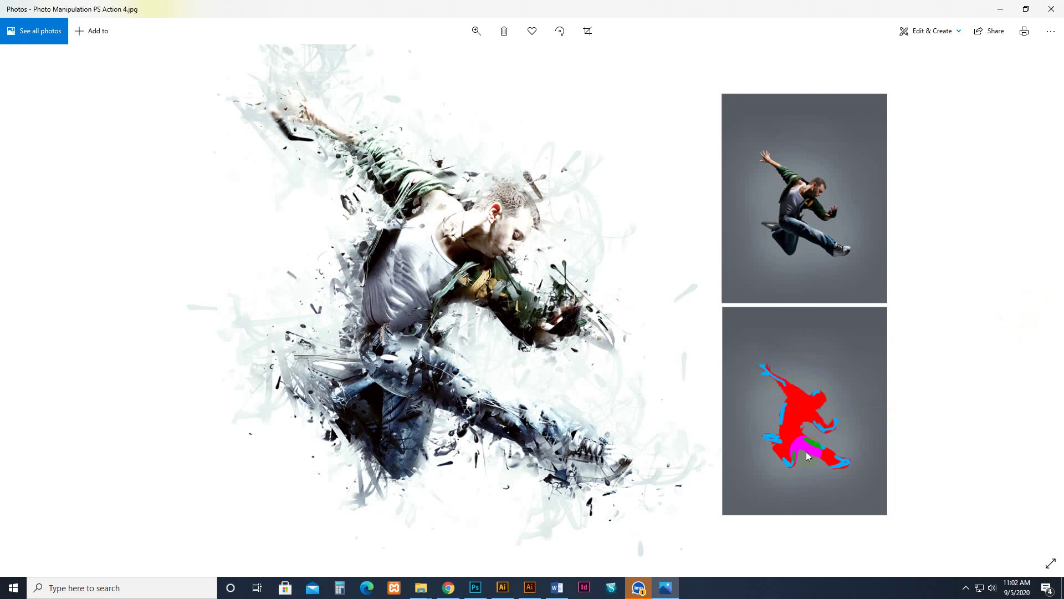
pyautogui.click(1051, 9)
pyautogui.rightClick(581, 333)
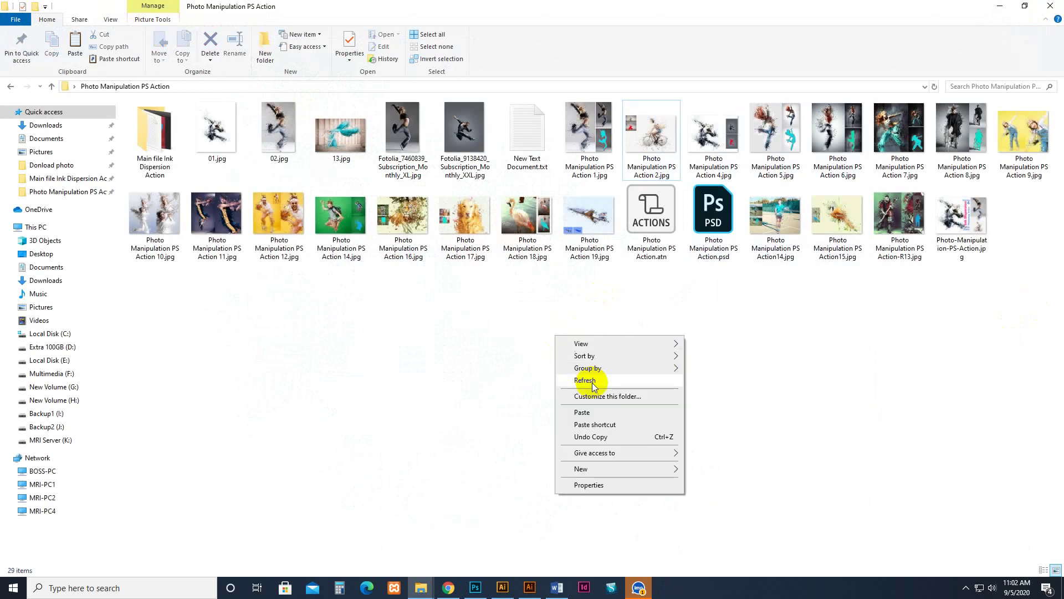
pyautogui.click(593, 377)
pyautogui.click(476, 588)
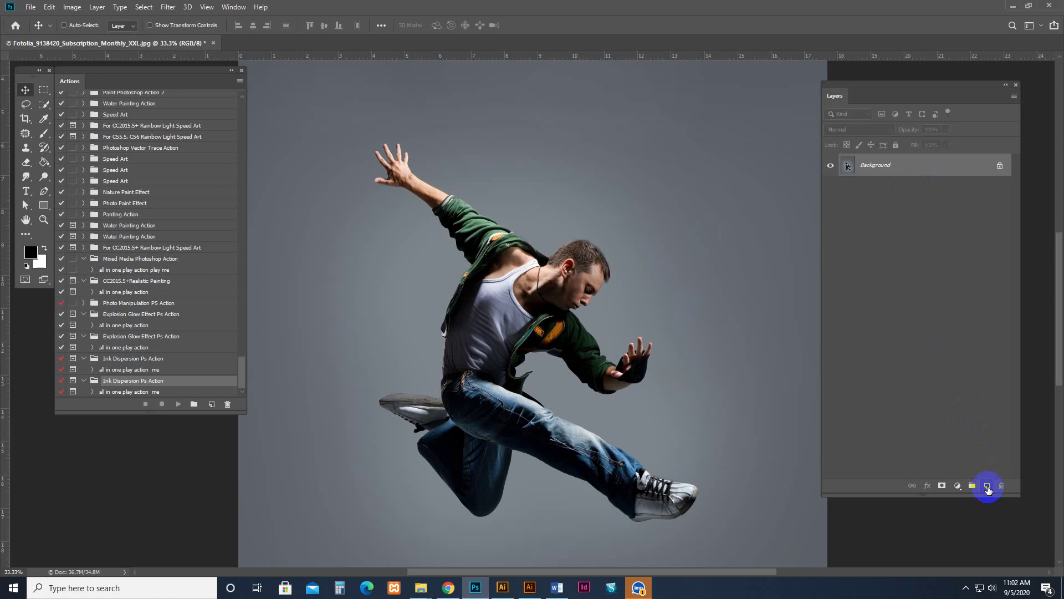
# - Add a new layer named 'cut' above Background and pick a round Brush preset
pyautogui.click(988, 487)
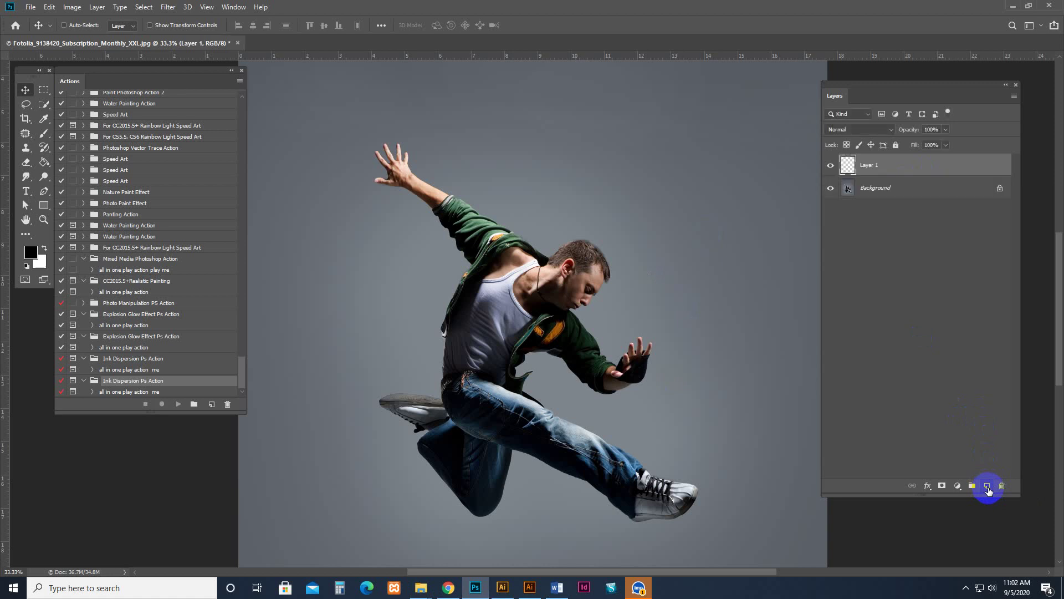
pyautogui.click(878, 166)
pyautogui.write('cut')
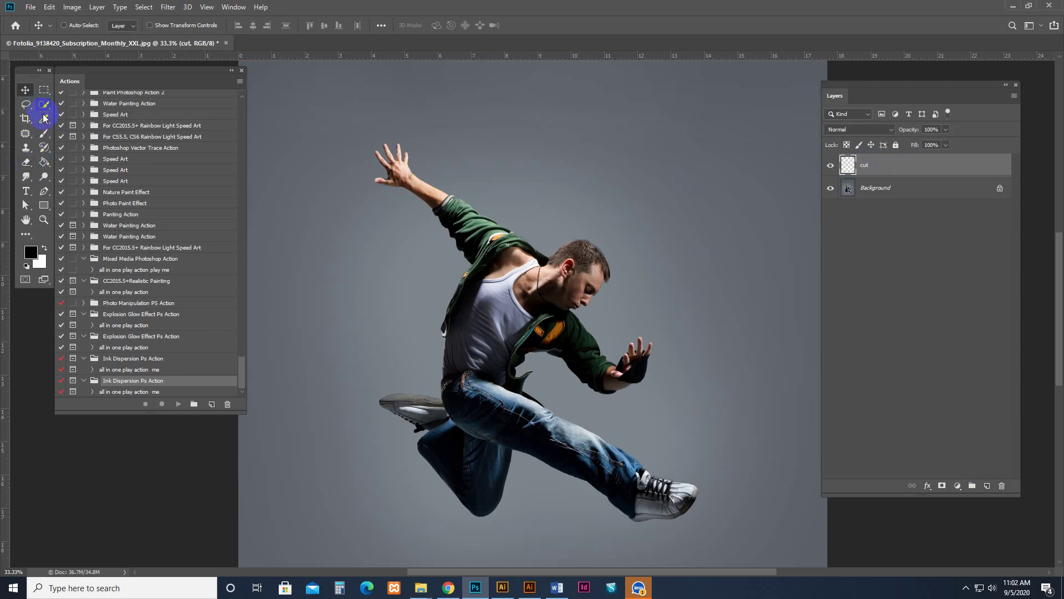
pyautogui.click(44, 133)
pyautogui.click(77, 27)
pyautogui.click(201, 151)
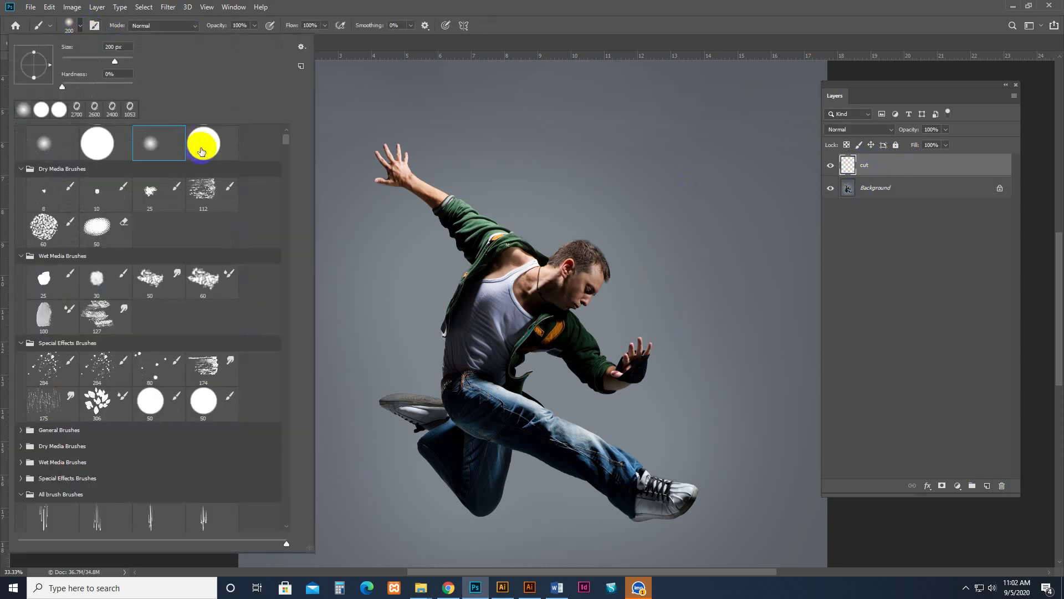
pyautogui.click(529, 7)
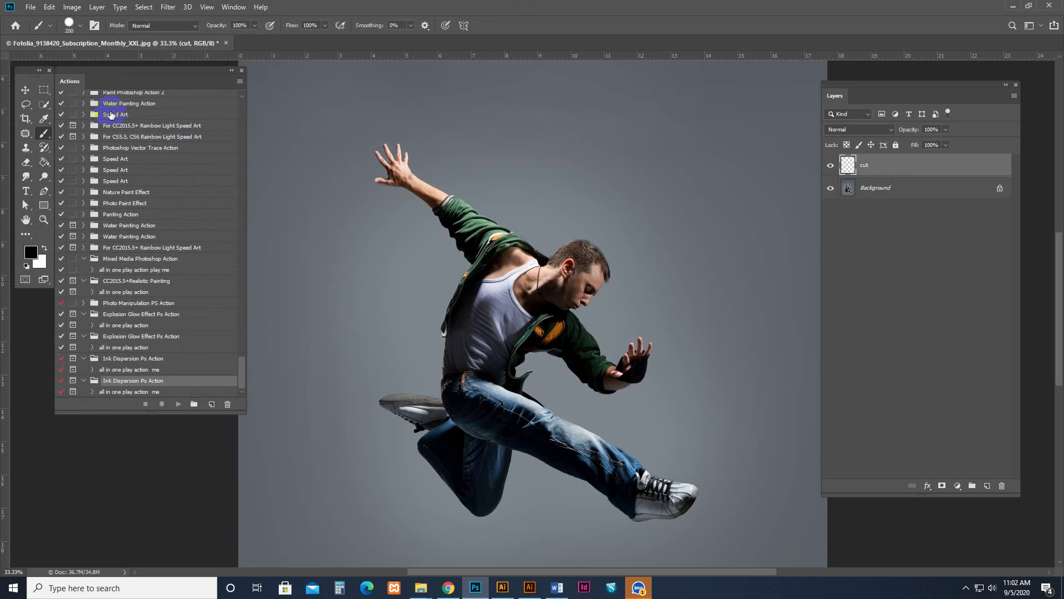
# - Choose the hard round General preset for the standard Brush tool
pyautogui.rightClick(49, 137)
pyautogui.click(89, 133)
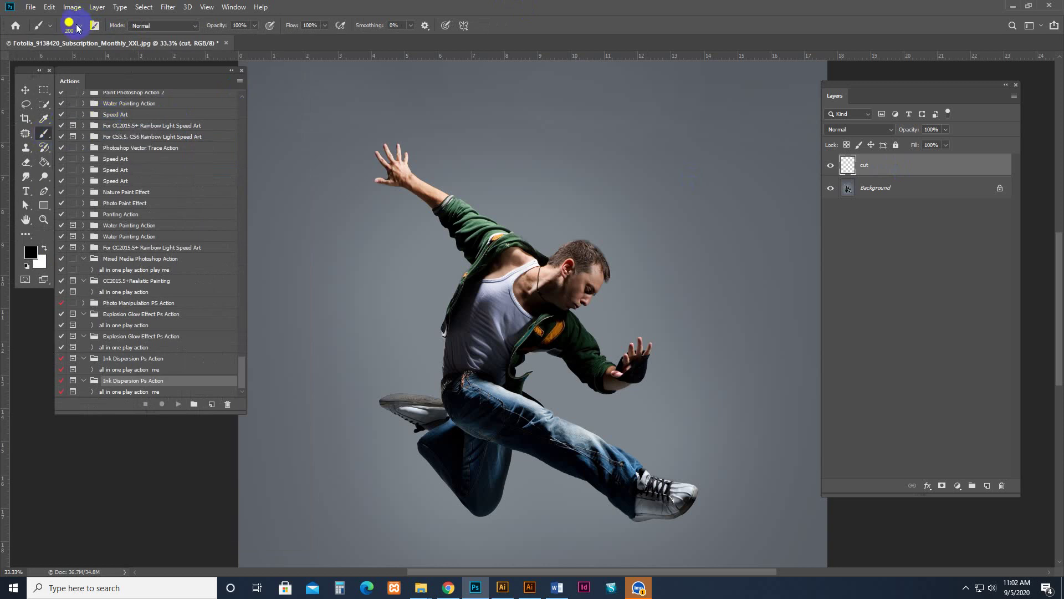
pyautogui.click(78, 26)
pyautogui.click(216, 141)
pyautogui.moveTo(285, 137); pyautogui.dragTo(284, 119)
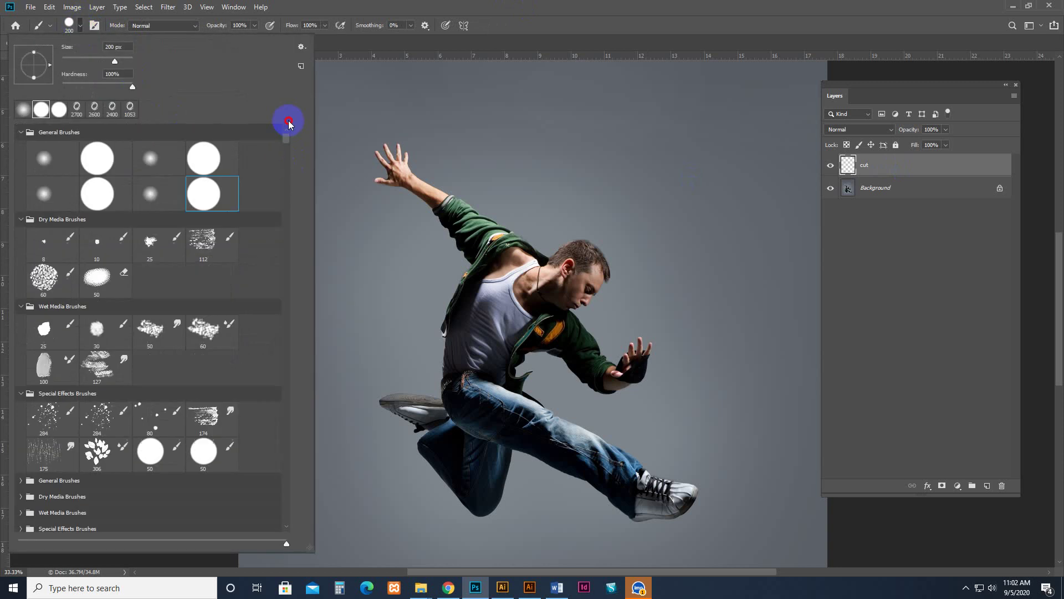
pyautogui.click(192, 194)
pyautogui.click(549, 14)
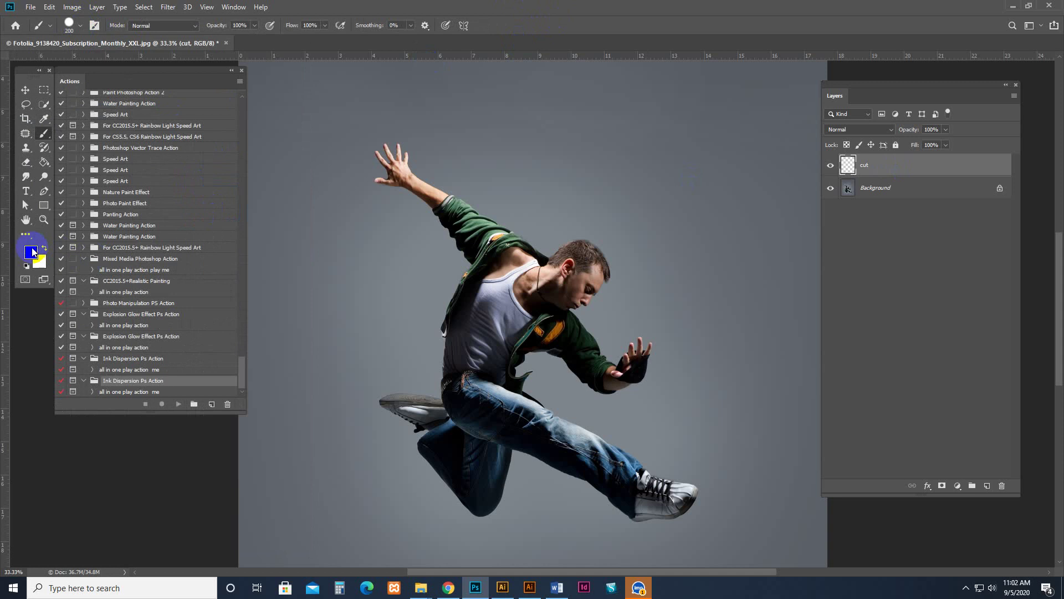
# - Set the foreground colour to bright cyan
pyautogui.click(31, 252)
pyautogui.click(857, 359)
pyautogui.click(832, 297)
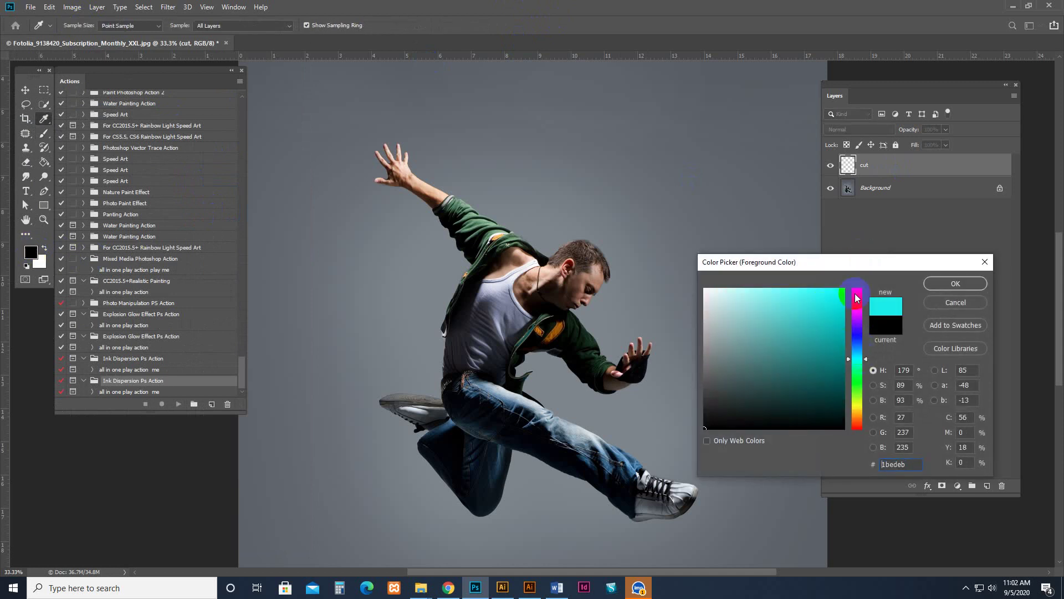
pyautogui.moveTo(856, 372); pyautogui.dragTo(860, 357)
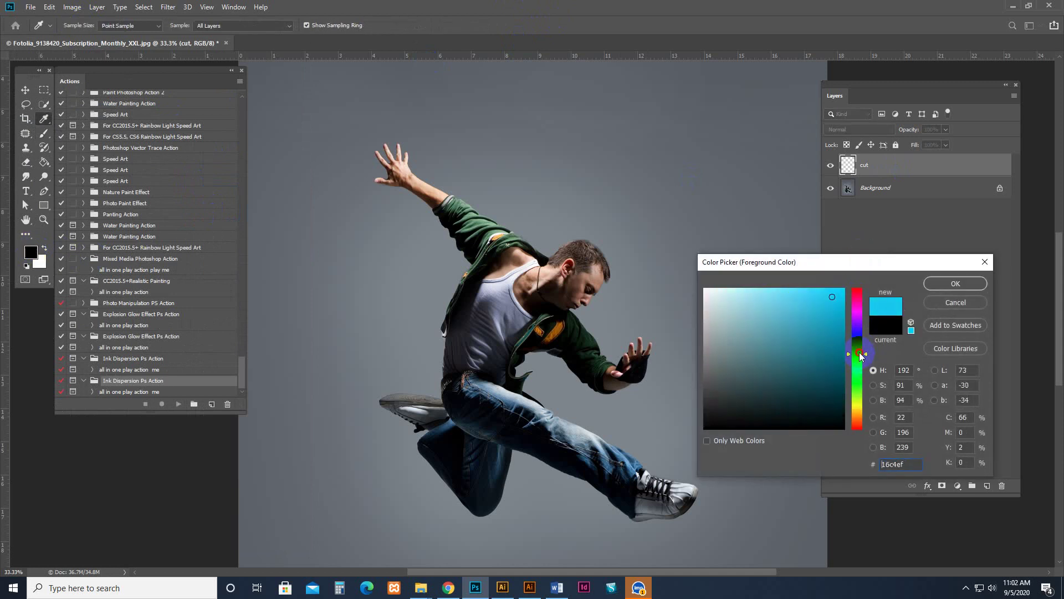
pyautogui.click(967, 283)
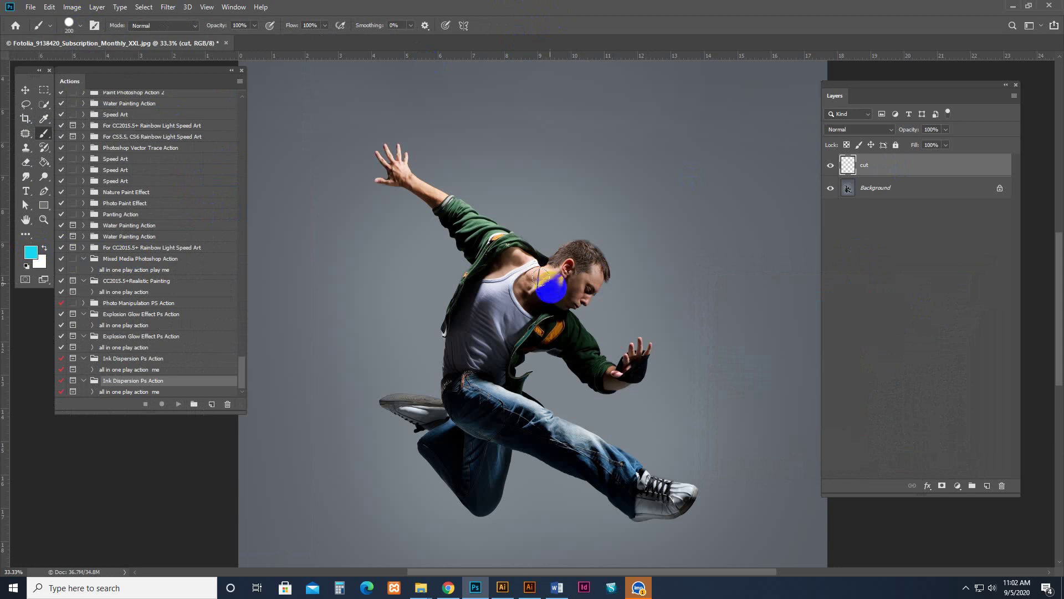
# - Paint test cyan strokes over the dancer's neck and body, then undo
pyautogui.moveTo(541, 276)
pyautogui.mouseDown()
pyautogui.moveTo(531, 280)
pyautogui.moveTo(440, 202)
pyautogui.mouseUp()
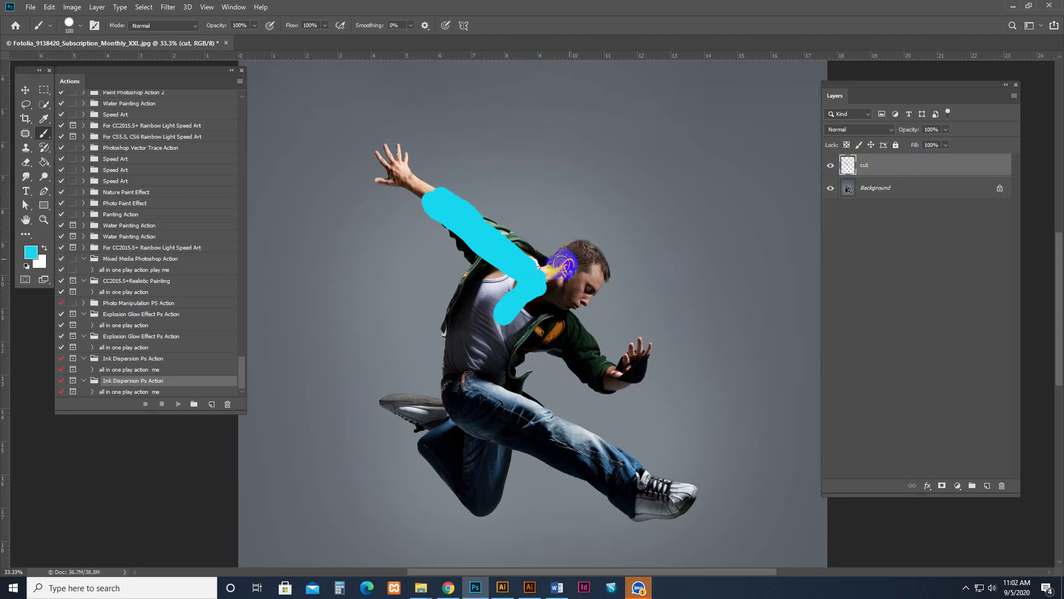
pyautogui.moveTo(547, 258)
pyautogui.mouseDown()
pyautogui.moveTo(584, 280)
pyautogui.moveTo(487, 309)
pyautogui.moveTo(527, 301)
pyautogui.moveTo(504, 285)
pyautogui.moveTo(432, 363)
pyautogui.mouseUp()
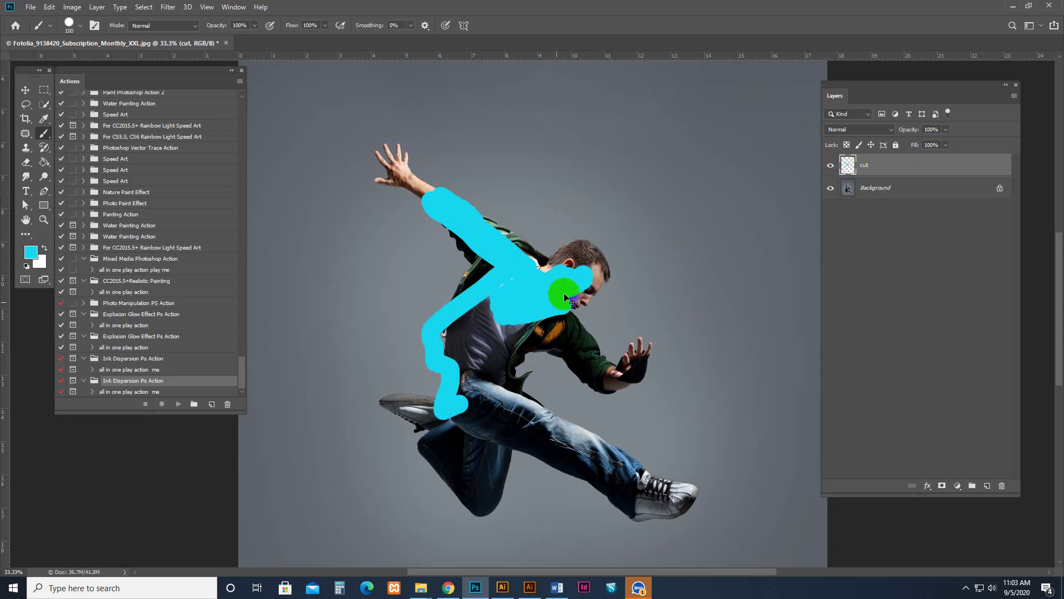
pyautogui.hotkey('ctrl', 'z')
pyautogui.hotkey('ctrl', 'z')
pyautogui.hotkey('ctrl', 'z')
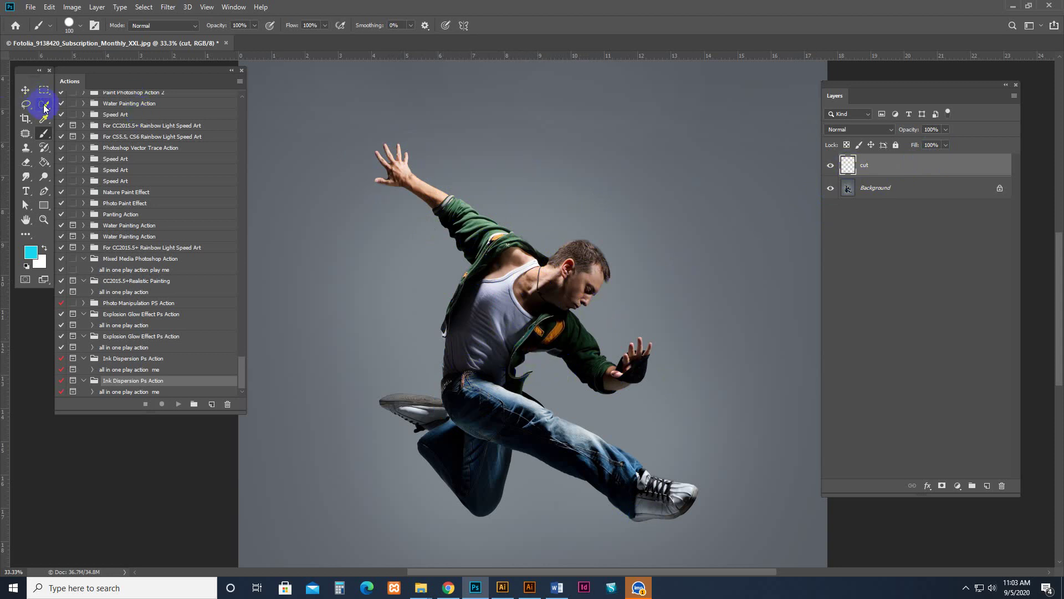
# - Select the dancer from the Background layer with Quick Selection's Select Subject, then target the cut layer
pyautogui.click(865, 189)
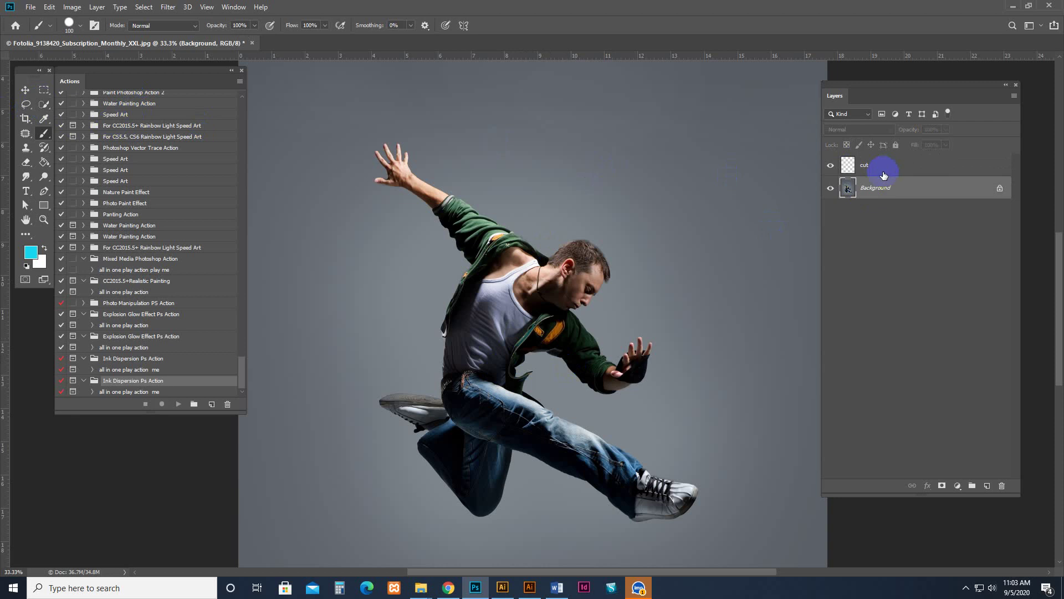
pyautogui.click(44, 106)
pyautogui.click(94, 109)
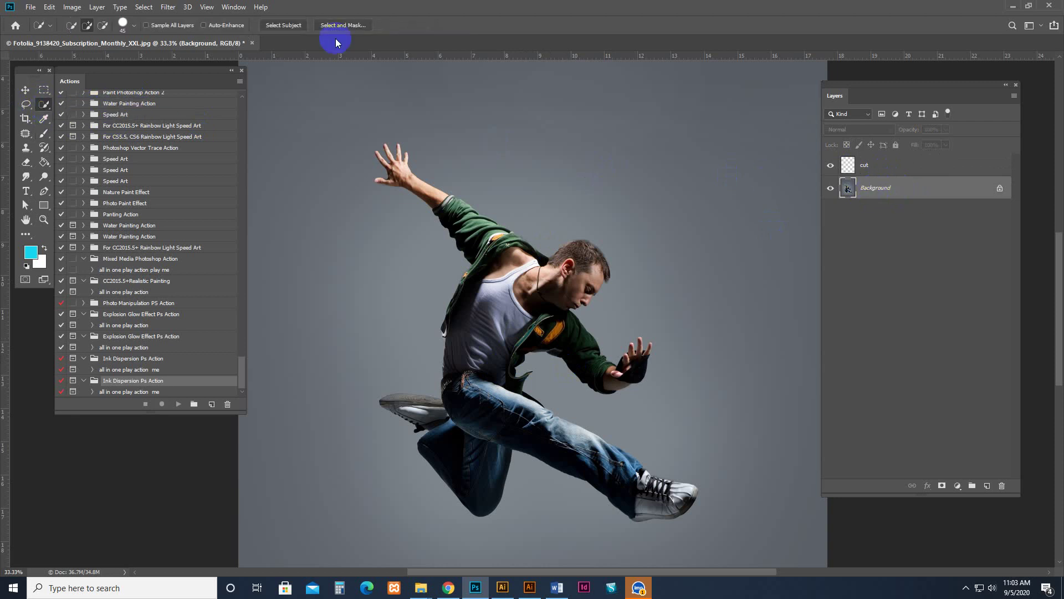
pyautogui.click(280, 26)
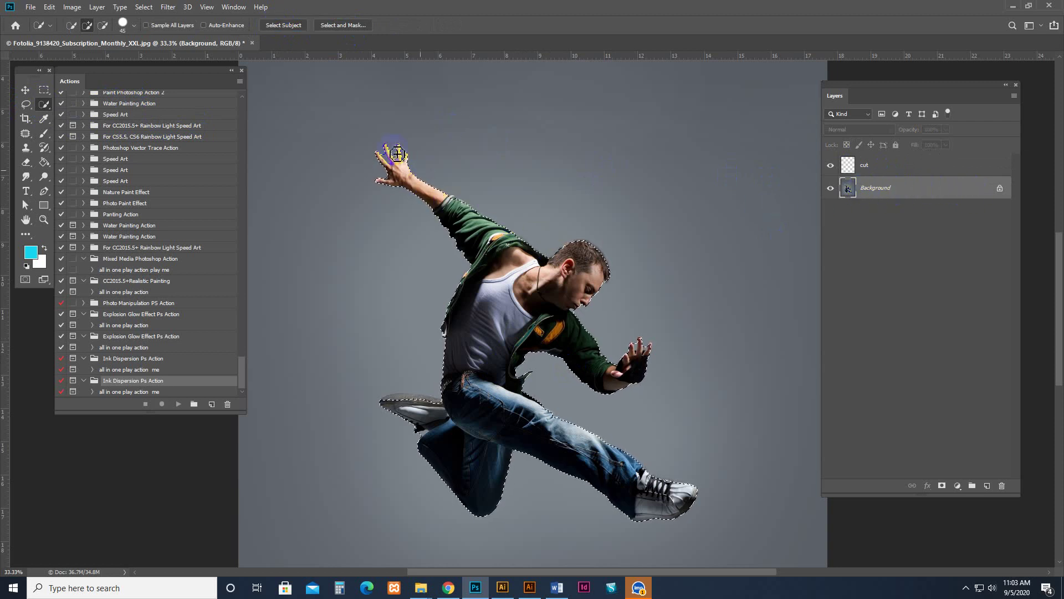
pyautogui.click(901, 165)
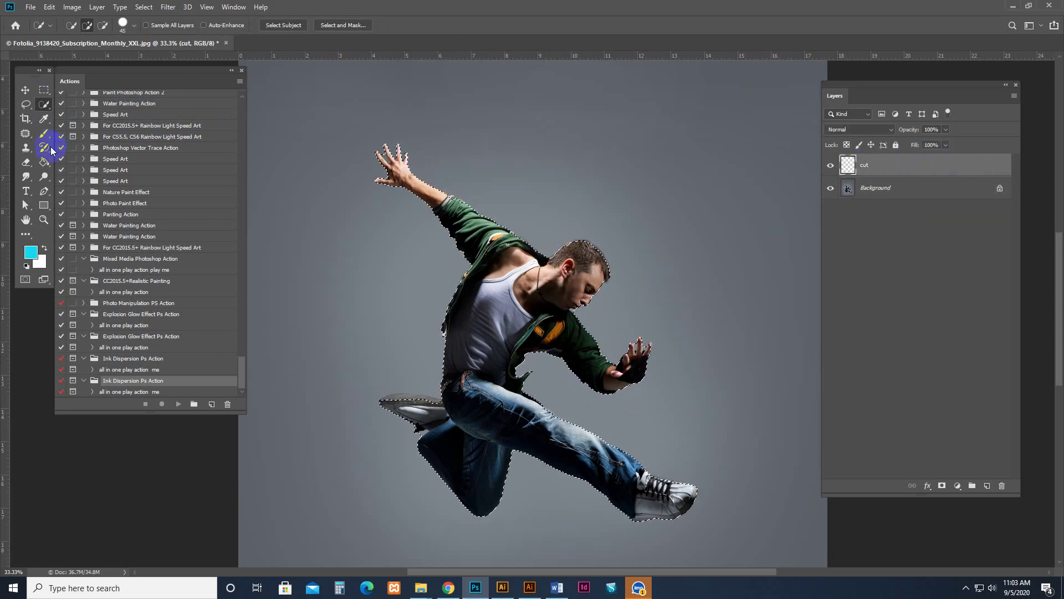
pyautogui.click(46, 165)
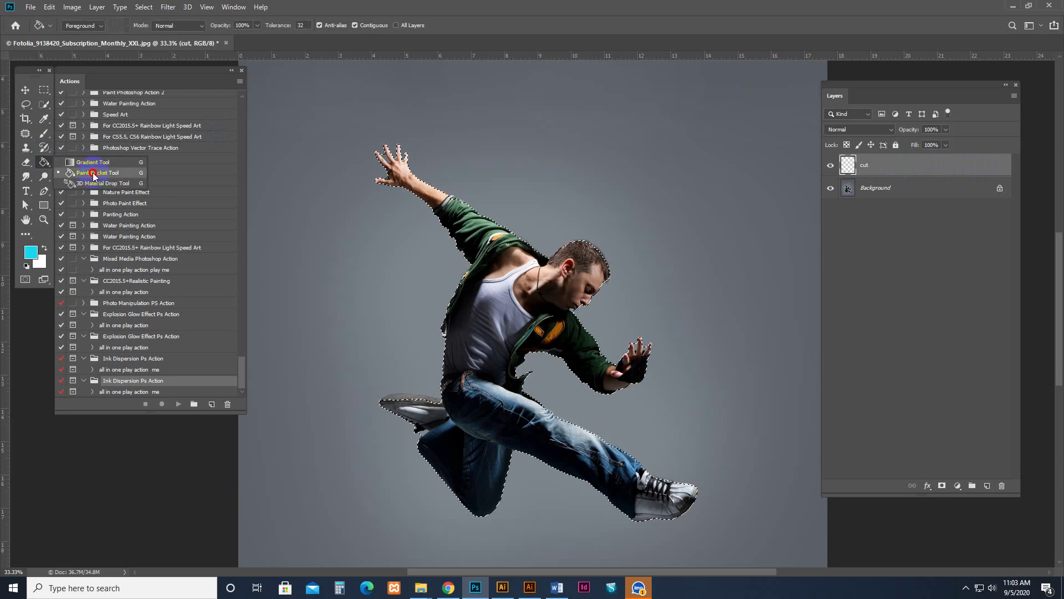
# - Fill the selected dancer with cyan using the Paint Bucket, then deselect
pyautogui.click(100, 174)
pyautogui.click(537, 291)
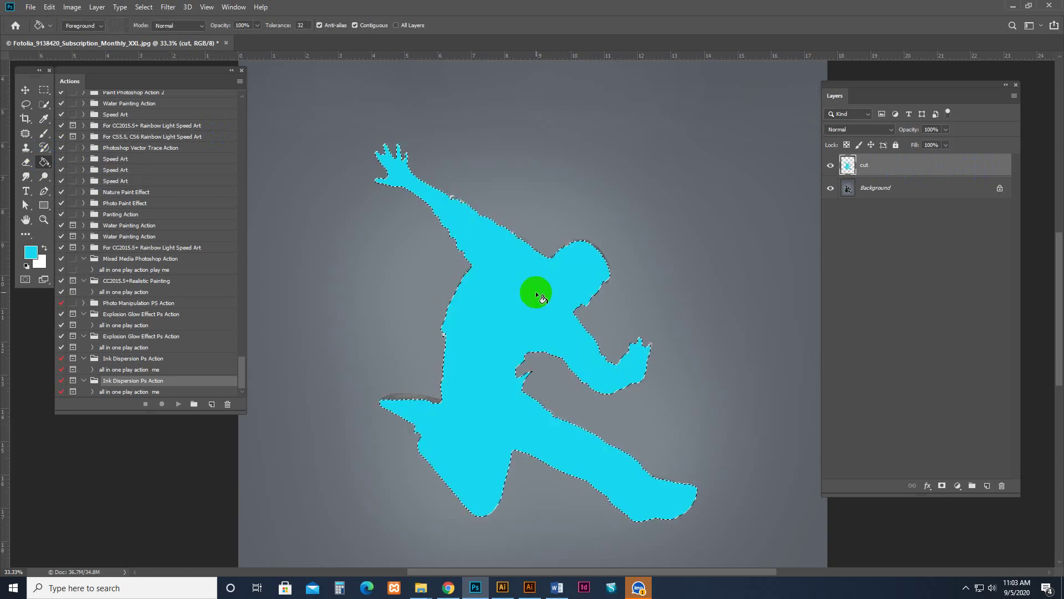
pyautogui.click(830, 165)
pyautogui.hotkey('ctrl', 'd')
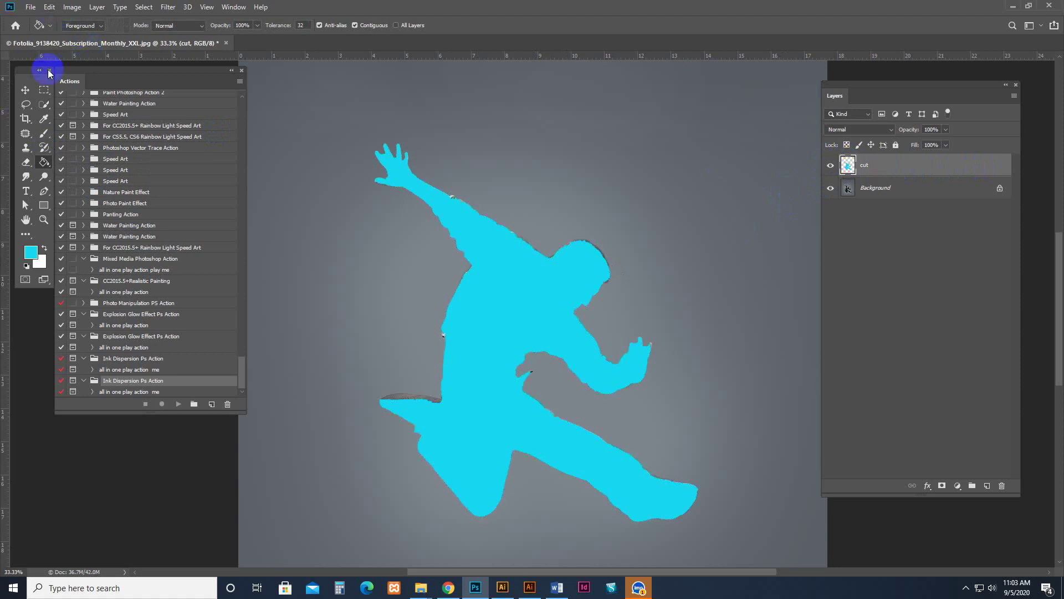
# - Brush cyan over the grey gaps at the shoulder, head and neck, shrinking the brush
pyautogui.click(44, 134)
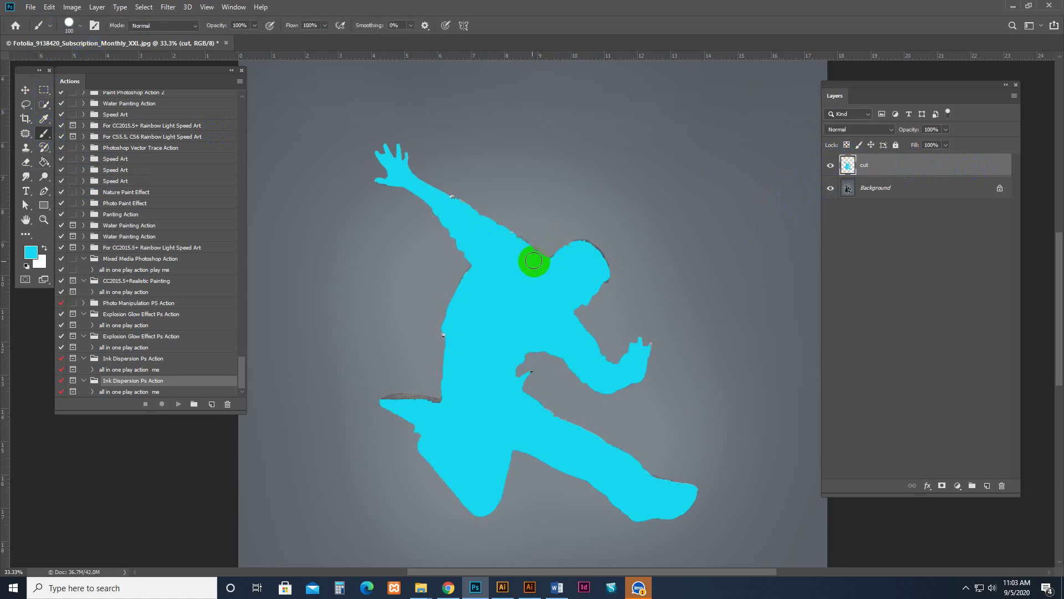
pyautogui.moveTo(541, 261); pyautogui.dragTo(582, 251)
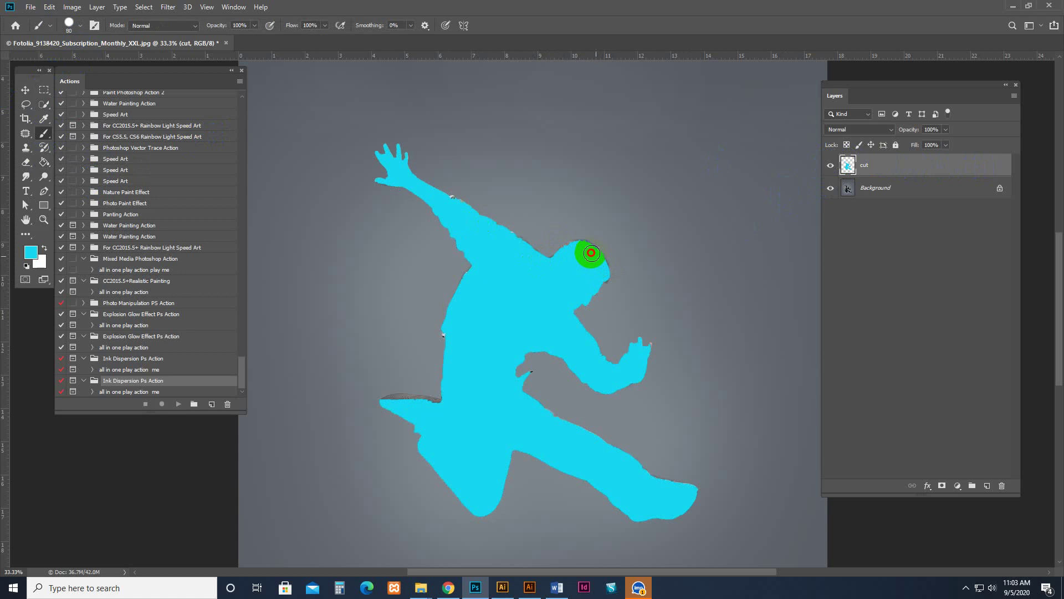
pyautogui.moveTo(579, 255)
pyautogui.mouseDown()
pyautogui.moveTo(542, 266)
pyautogui.moveTo(444, 202)
pyautogui.moveTo(473, 304)
pyautogui.moveTo(454, 332)
pyautogui.moveTo(435, 419)
pyautogui.moveTo(435, 404)
pyautogui.moveTo(389, 404)
pyautogui.moveTo(521, 406)
pyautogui.mouseUp()
pyautogui.press('[')
pyautogui.press('[')
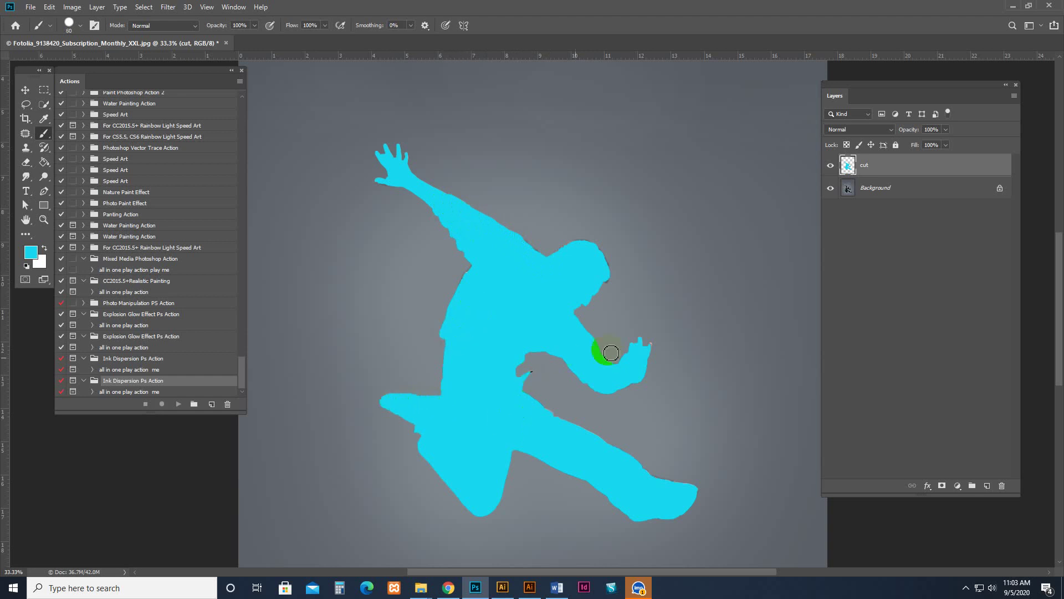
pyautogui.press('[')
pyautogui.press('[')
pyautogui.press('[')
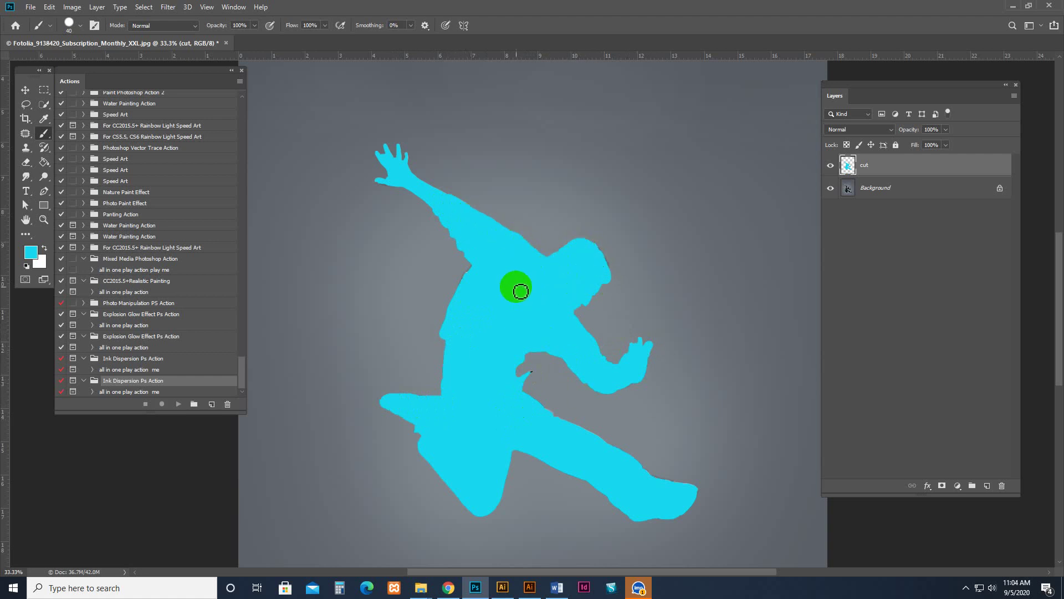
pyautogui.click(987, 485)
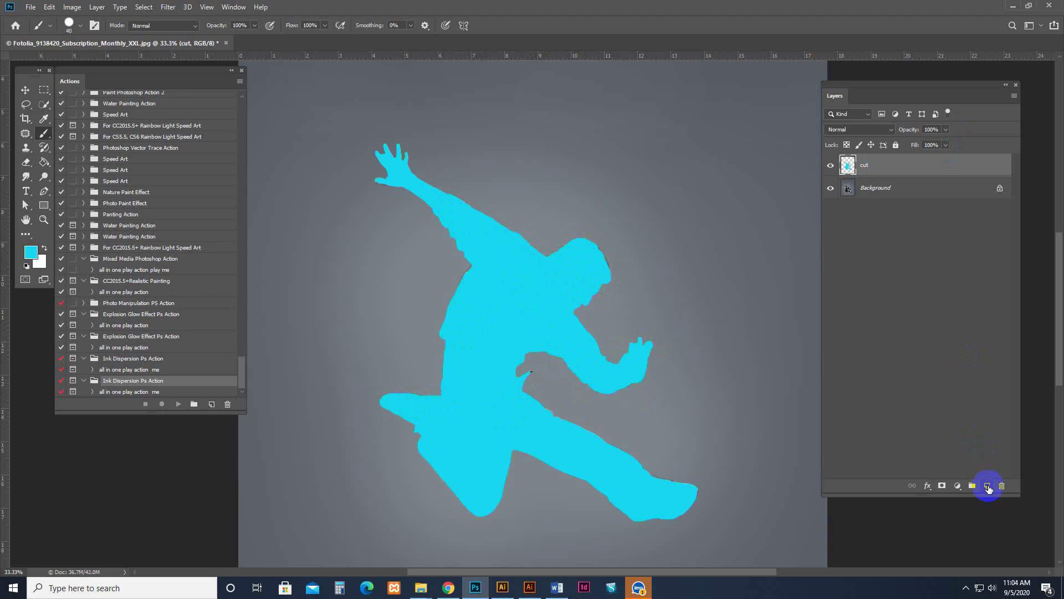
# - Add a new empty layer named 'brush' above the cut layer
pyautogui.moveTo(508, 338); pyautogui.dragTo(391, 172)
pyautogui.click(987, 486)
pyautogui.write('brush')
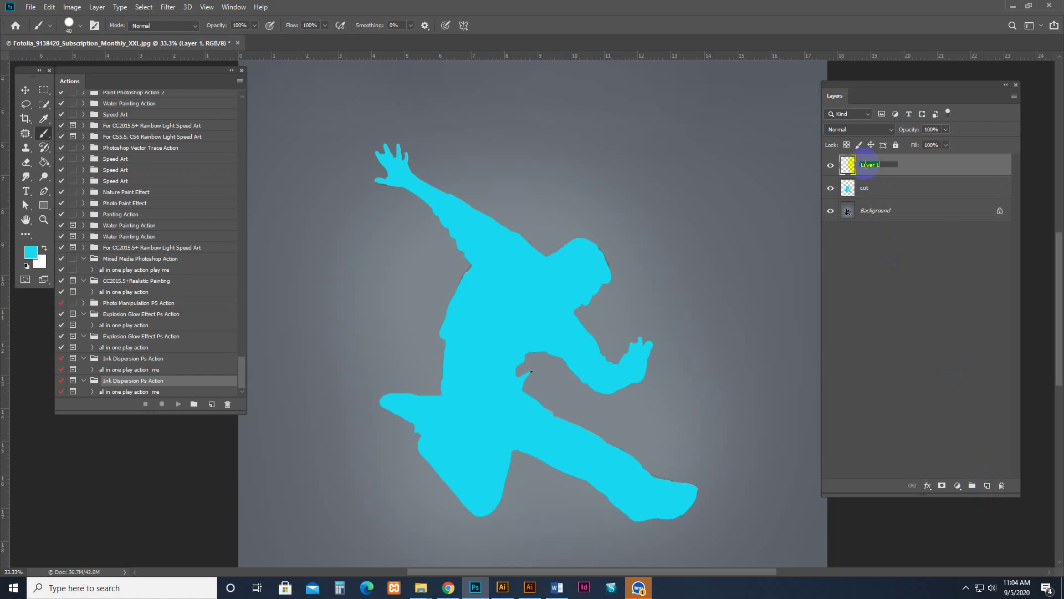
pyautogui.click(942, 171)
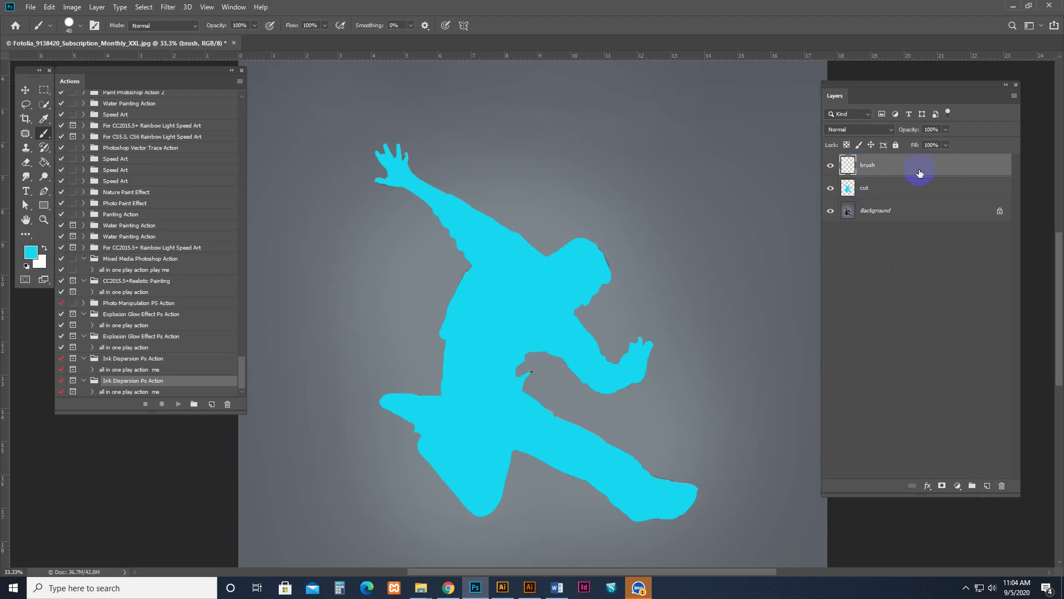
pyautogui.keyDown('alt'); pyautogui.click(859, 177); pyautogui.keyUp('alt')
# - Set the foreground painting colour to pink-red ef1653
pyautogui.click(31, 255)
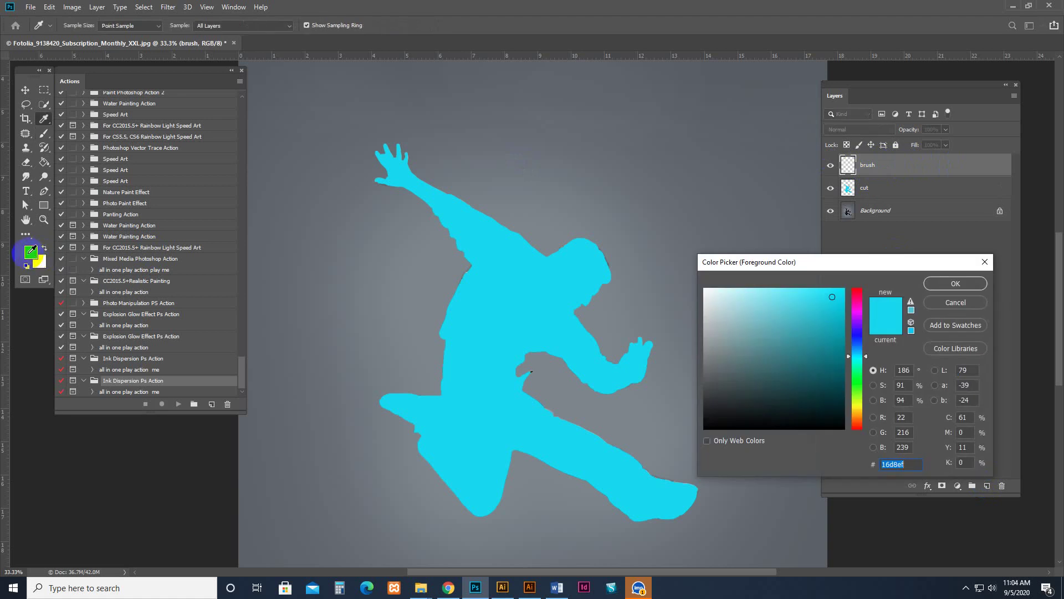
pyautogui.click(859, 295)
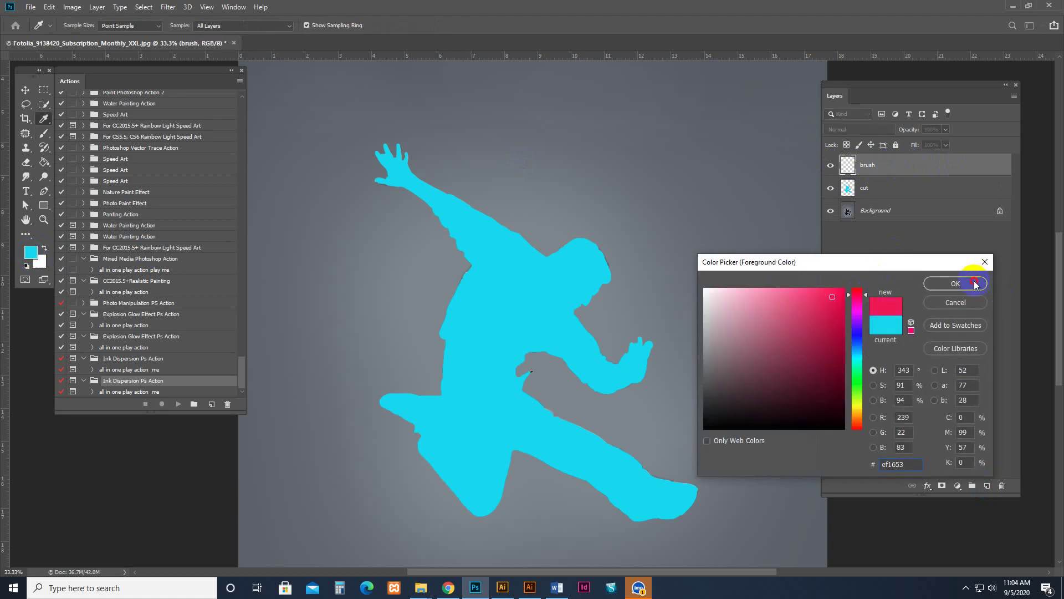
pyautogui.click(955, 283)
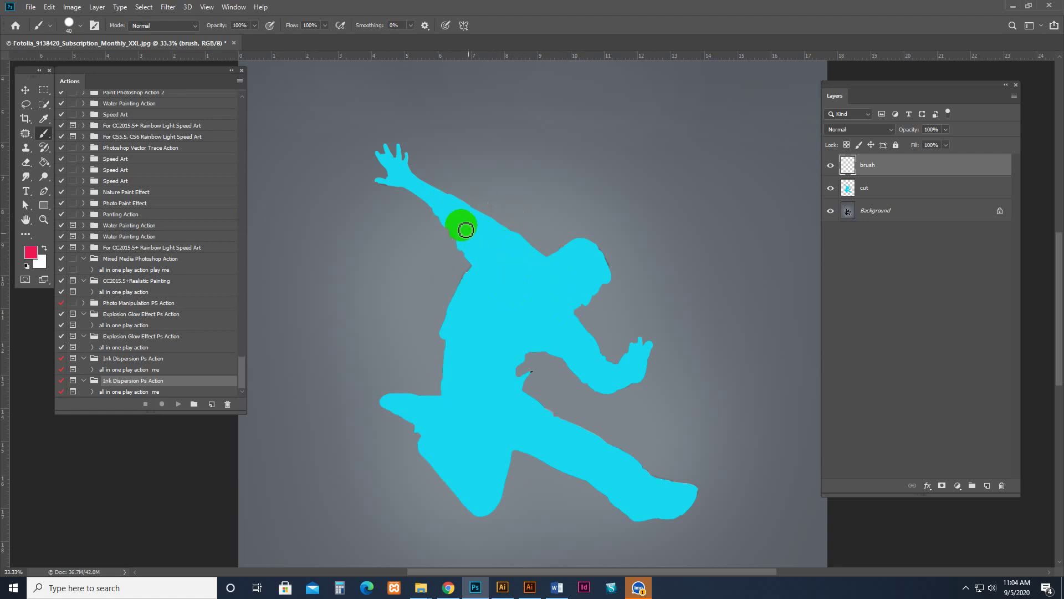
# - Paint pink-red strokes on the figure's left side, head, neck, right forearm and waist
pyautogui.moveTo(450, 287)
pyautogui.mouseDown()
pyautogui.moveTo(400, 168)
pyautogui.moveTo(458, 206)
pyautogui.mouseUp()
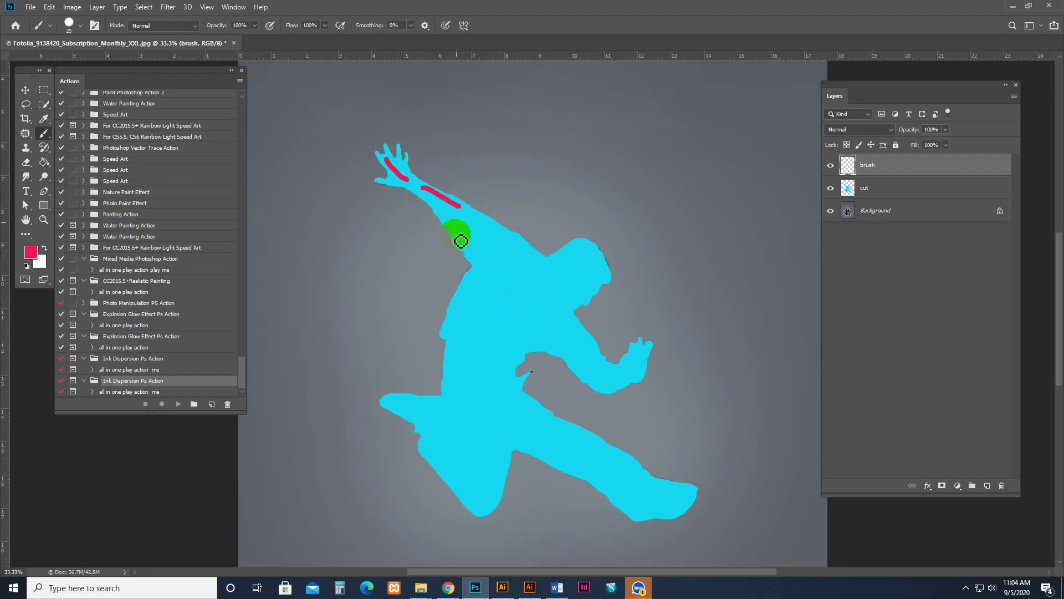
pyautogui.moveTo(460, 293); pyautogui.dragTo(449, 322)
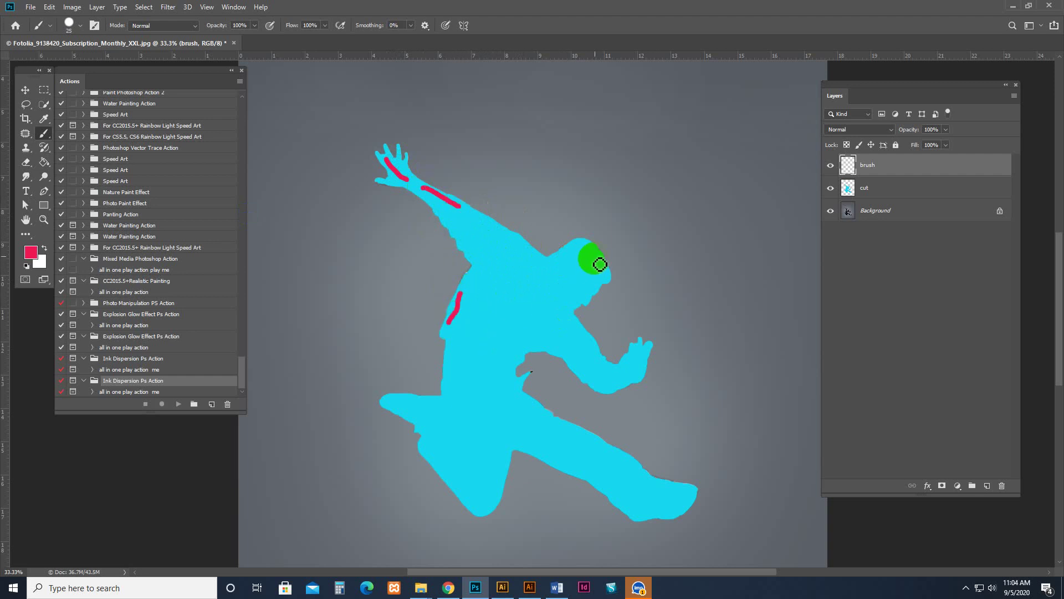
pyautogui.click(593, 261)
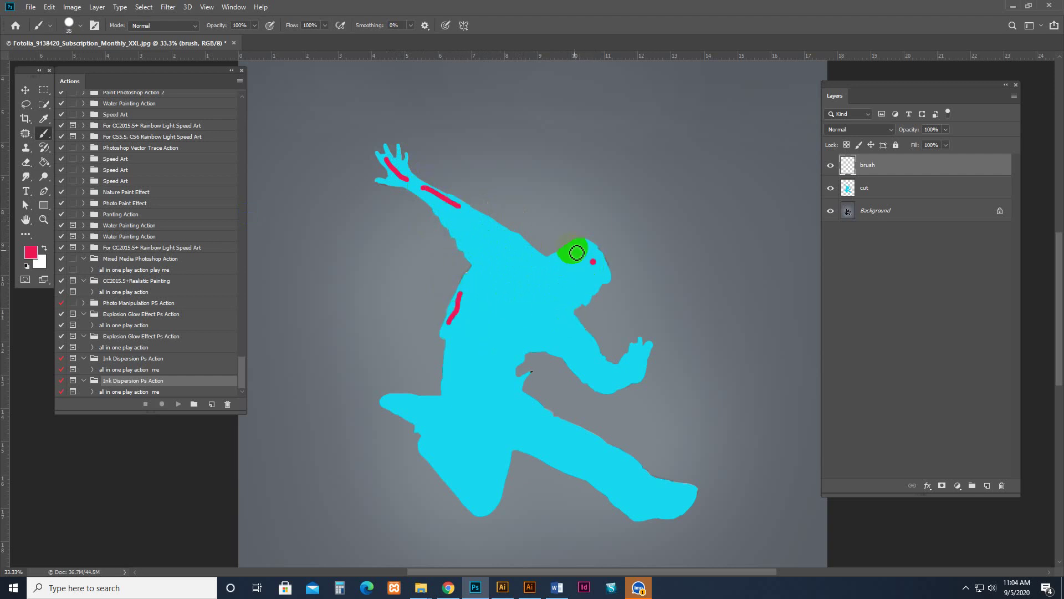
pyautogui.moveTo(567, 247); pyautogui.dragTo(540, 256)
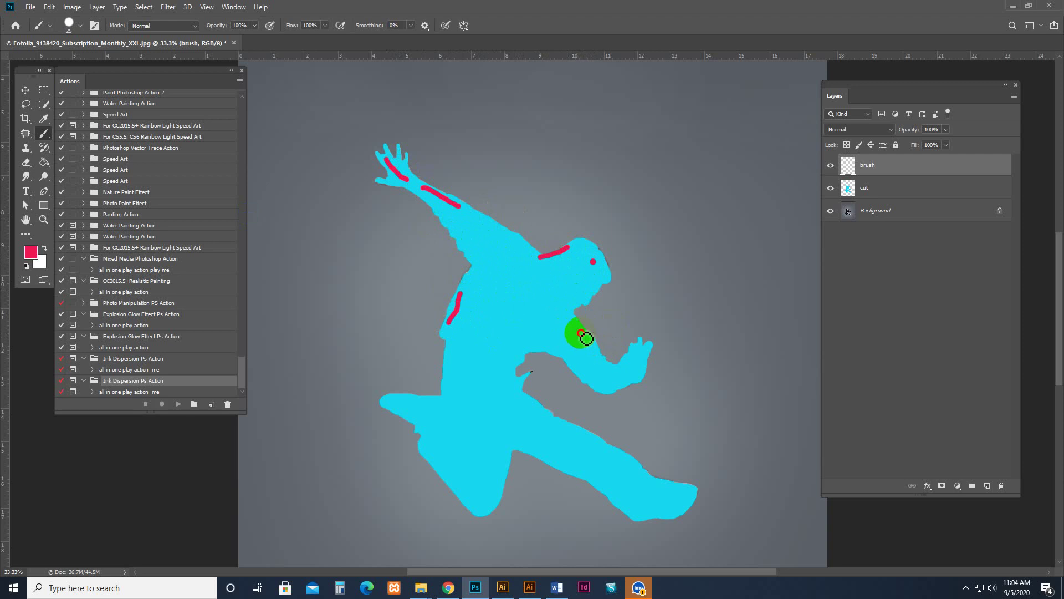
pyautogui.moveTo(580, 332)
pyautogui.mouseDown()
pyautogui.moveTo(637, 379)
pyautogui.moveTo(597, 386)
pyautogui.mouseUp()
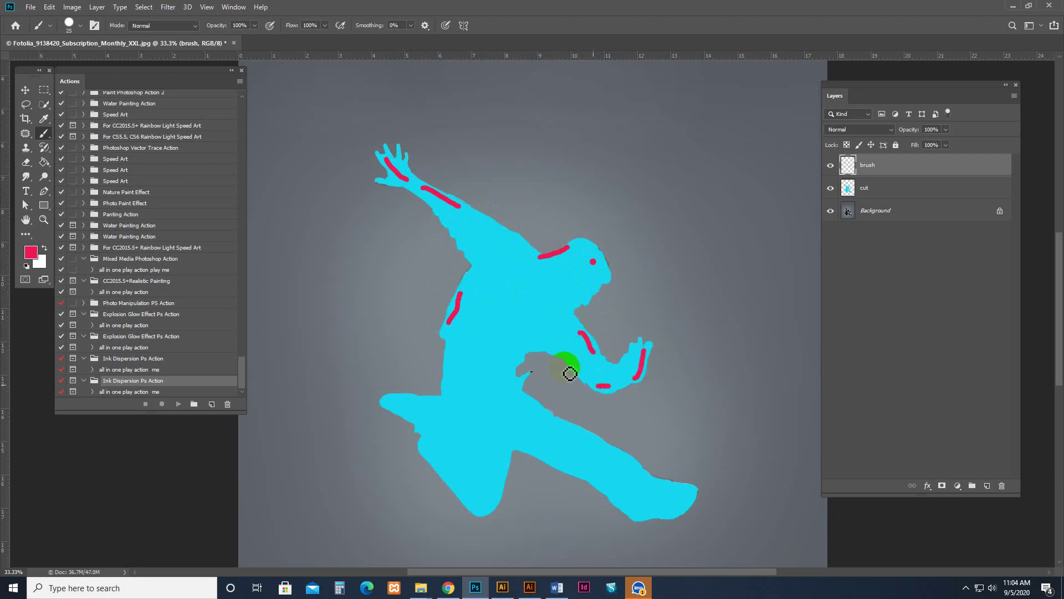
pyautogui.moveTo(522, 352); pyautogui.dragTo(518, 364)
# - Paint pink-red strokes along both legs, the right foot and the left shoulder edge
pyautogui.moveTo(391, 399); pyautogui.dragTo(438, 405)
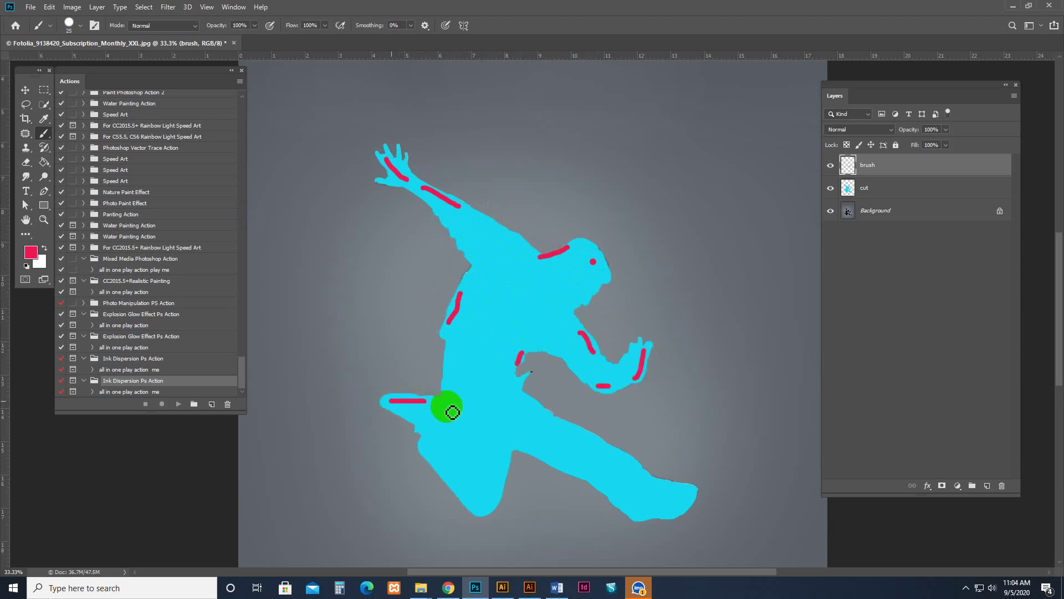
pyautogui.moveTo(433, 460)
pyautogui.mouseDown()
pyautogui.moveTo(470, 501)
pyautogui.moveTo(490, 499)
pyautogui.mouseUp()
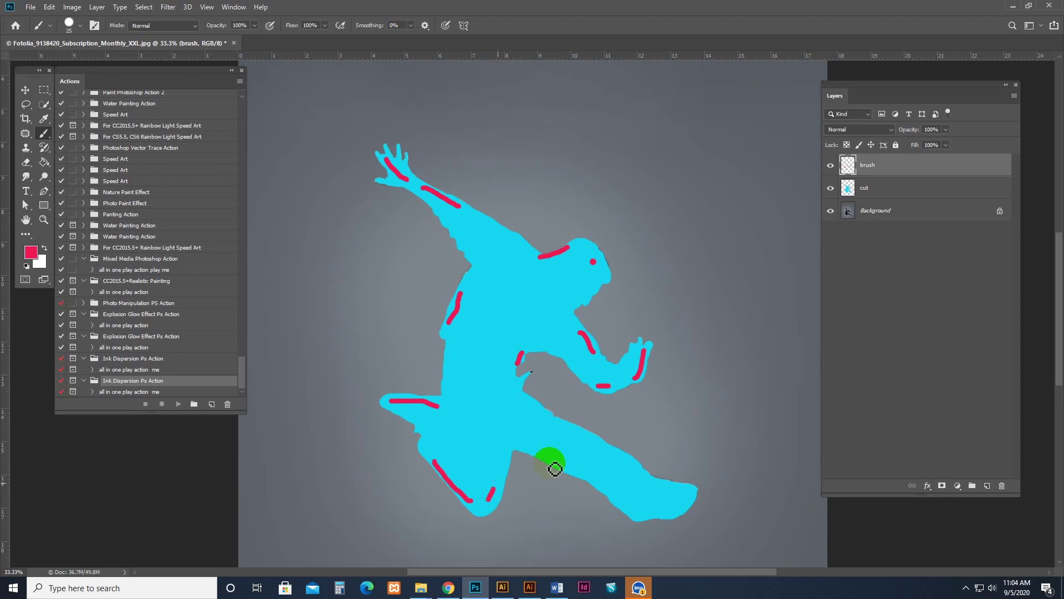
pyautogui.moveTo(547, 456); pyautogui.dragTo(590, 476)
pyautogui.moveTo(692, 490); pyautogui.dragTo(655, 516)
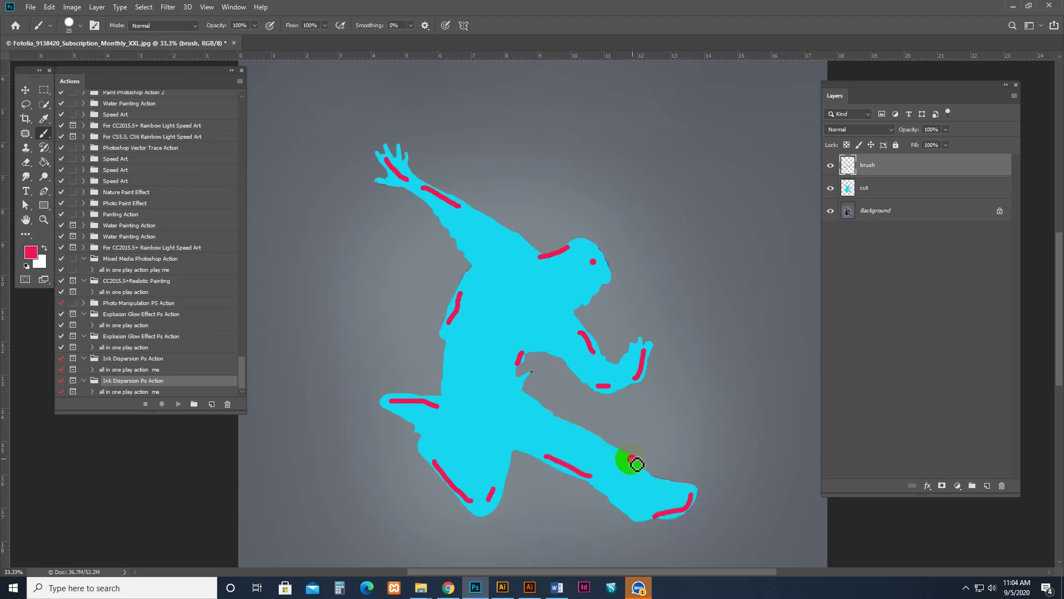
pyautogui.moveTo(632, 459); pyautogui.dragTo(602, 444)
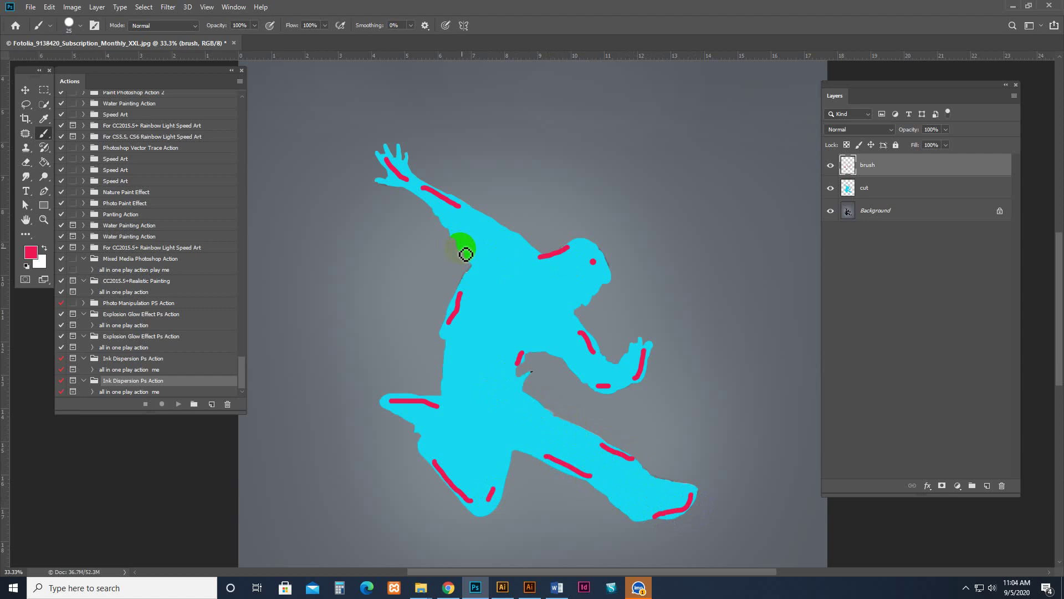
pyautogui.moveTo(447, 230)
pyautogui.mouseDown()
pyautogui.moveTo(459, 247)
pyautogui.moveTo(466, 238)
pyautogui.mouseUp()
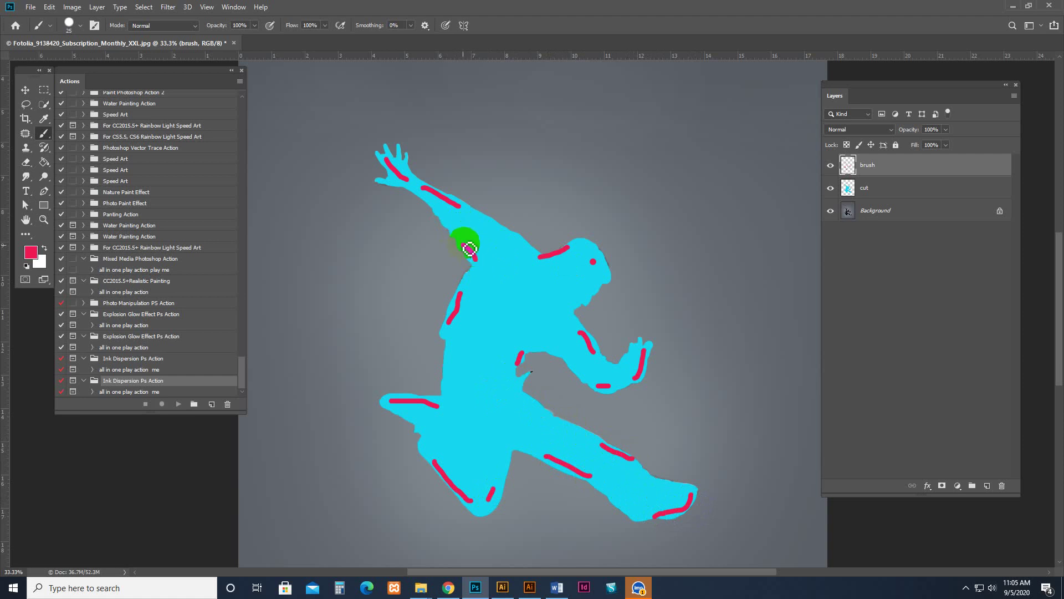
# - Stop recording, run the Ink Dispersion 'all in one play action me' action, and dismiss its message
pyautogui.click(146, 403)
pyautogui.click(123, 392)
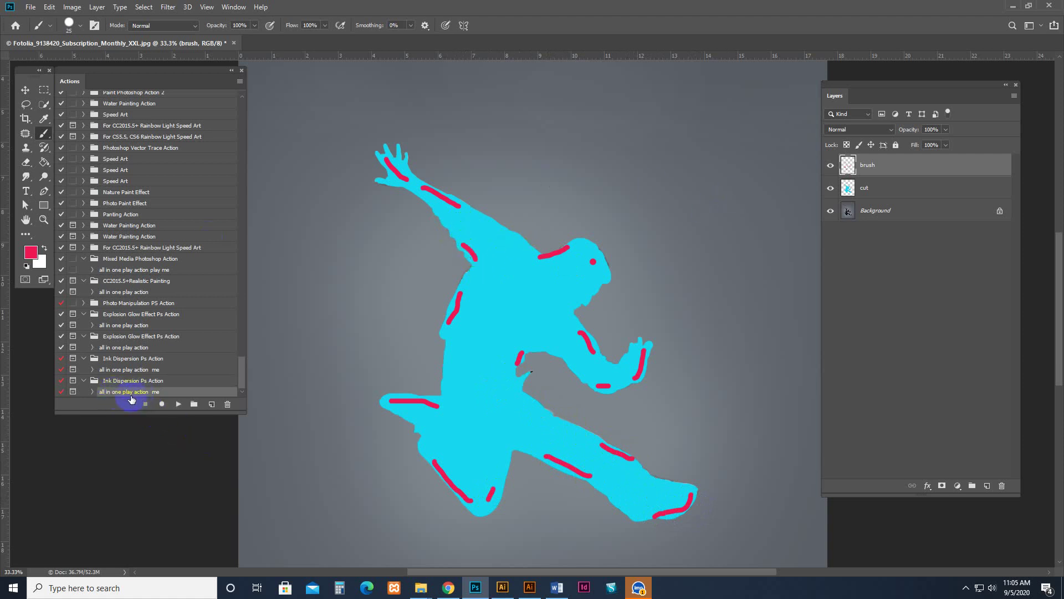
pyautogui.click(109, 383)
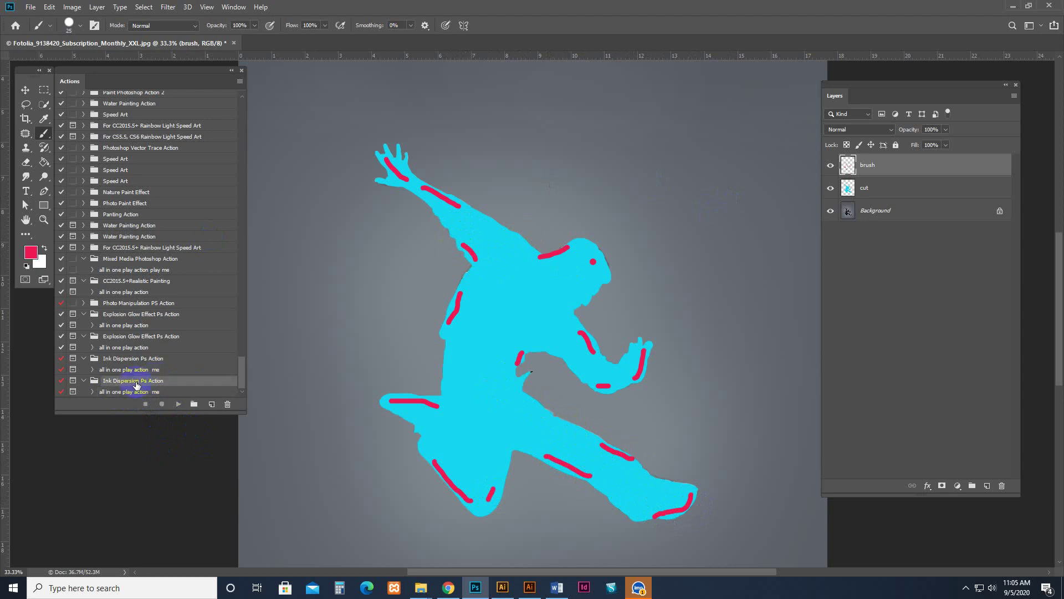
pyautogui.click(154, 393)
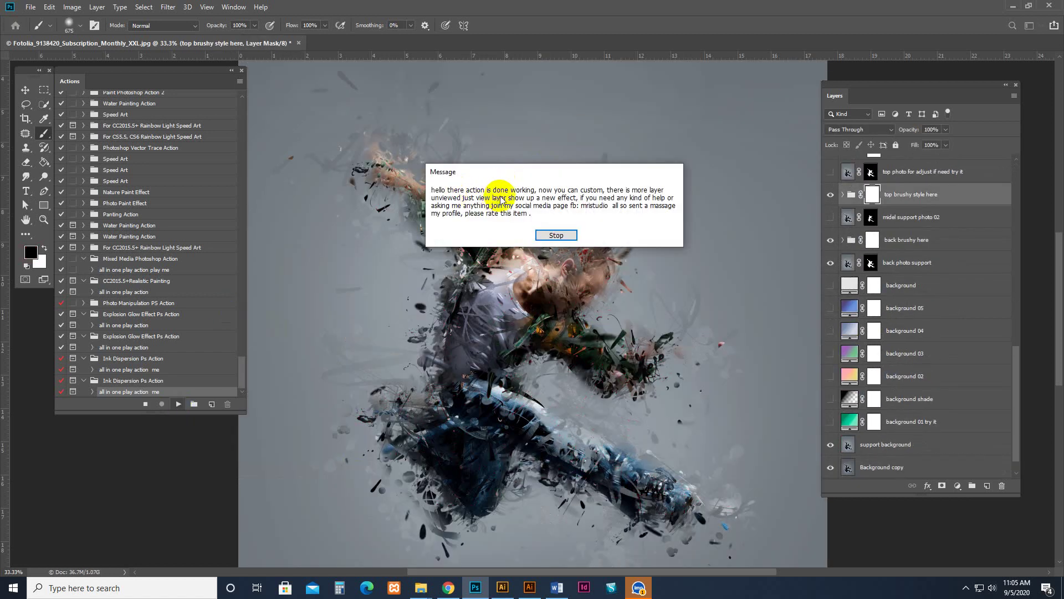
pyautogui.click(556, 235)
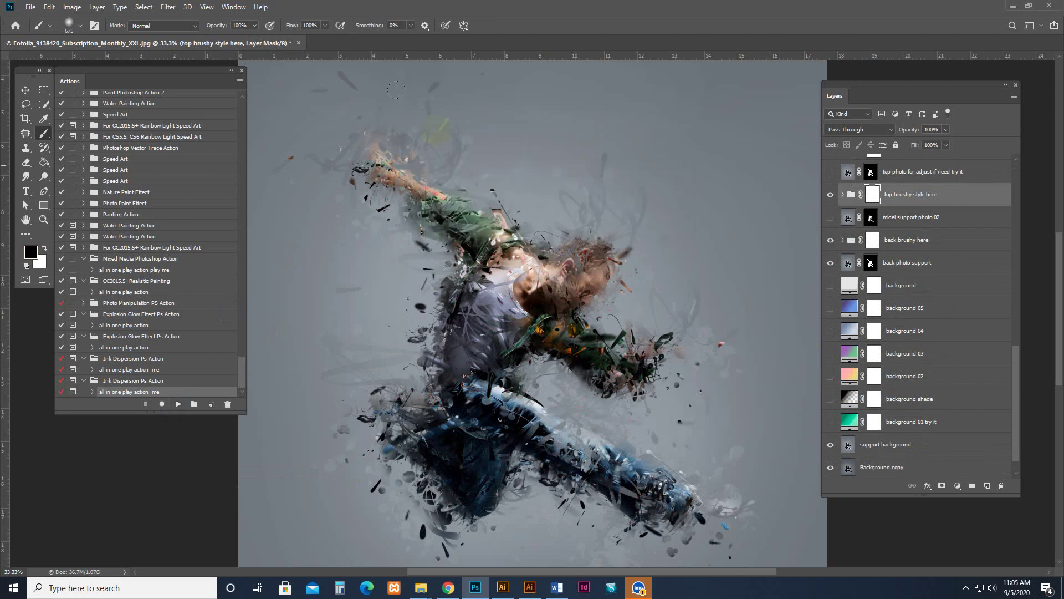
# - Pan the finished splatter image and select the support background layer
pyautogui.moveTo(665, 368)
pyautogui.mouseDown()
pyautogui.moveTo(662, 324)
pyautogui.moveTo(678, 321)
pyautogui.mouseUp()
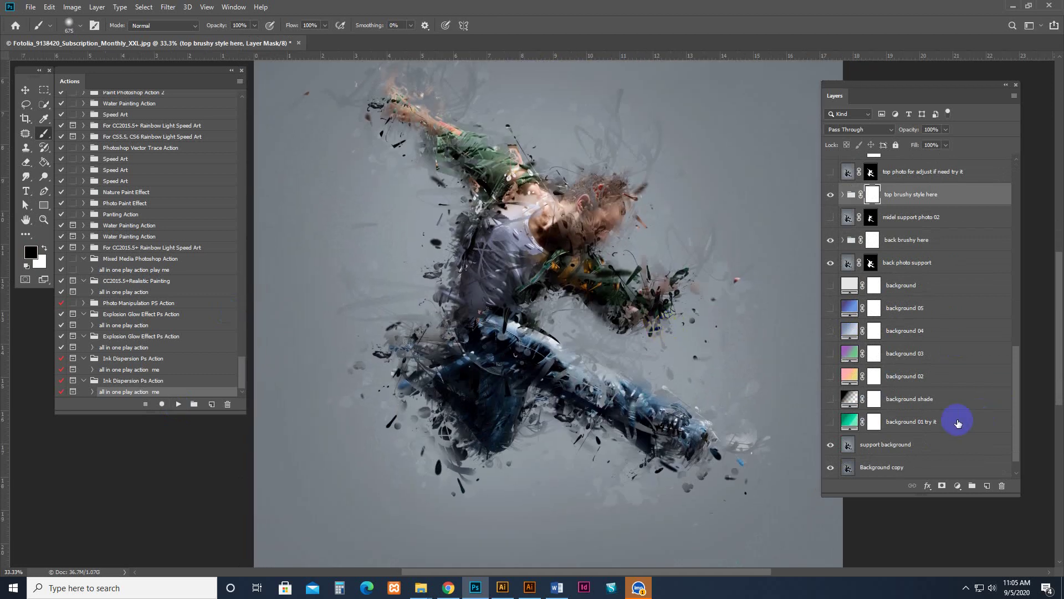
pyautogui.scroll(-1, 942, 421)
pyautogui.click(898, 421)
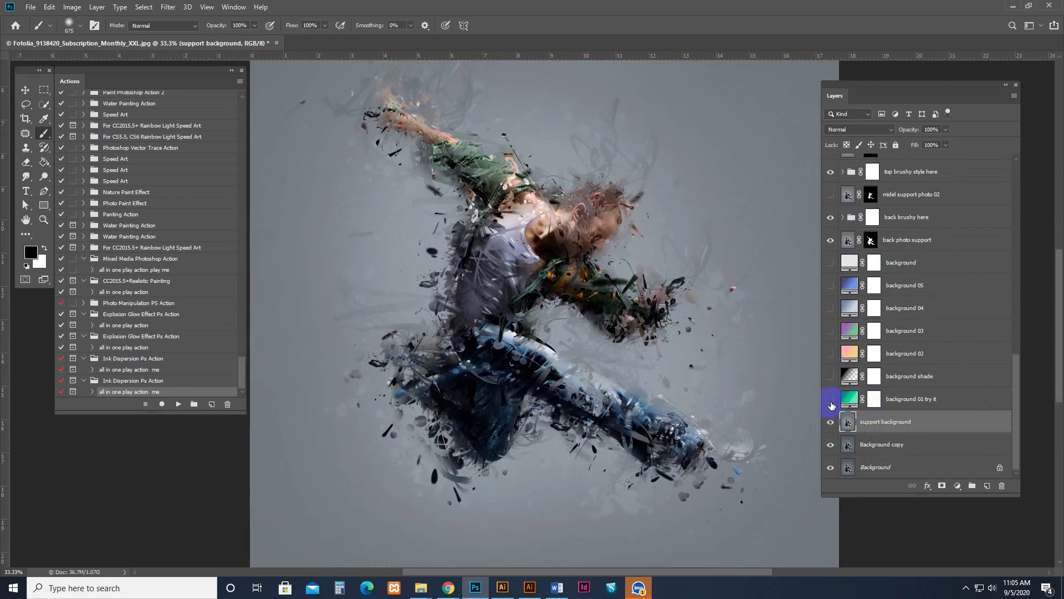
pyautogui.click(832, 405)
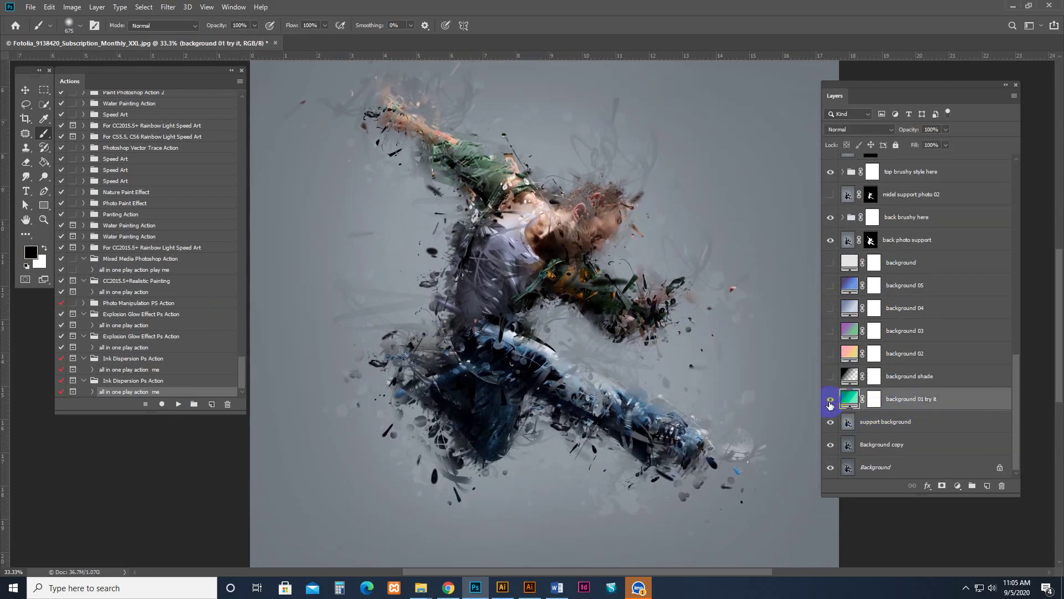
pyautogui.click(830, 400)
pyautogui.scroll(2, 895, 338)
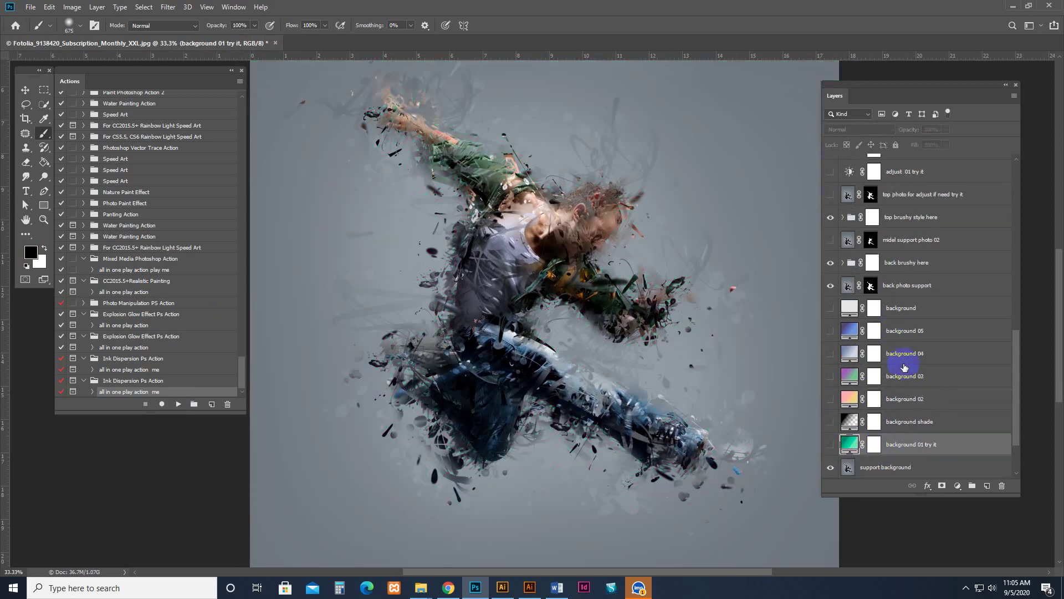
pyautogui.scroll(3, 906, 371)
pyautogui.scroll(2, 909, 374)
pyautogui.scroll(1, 909, 377)
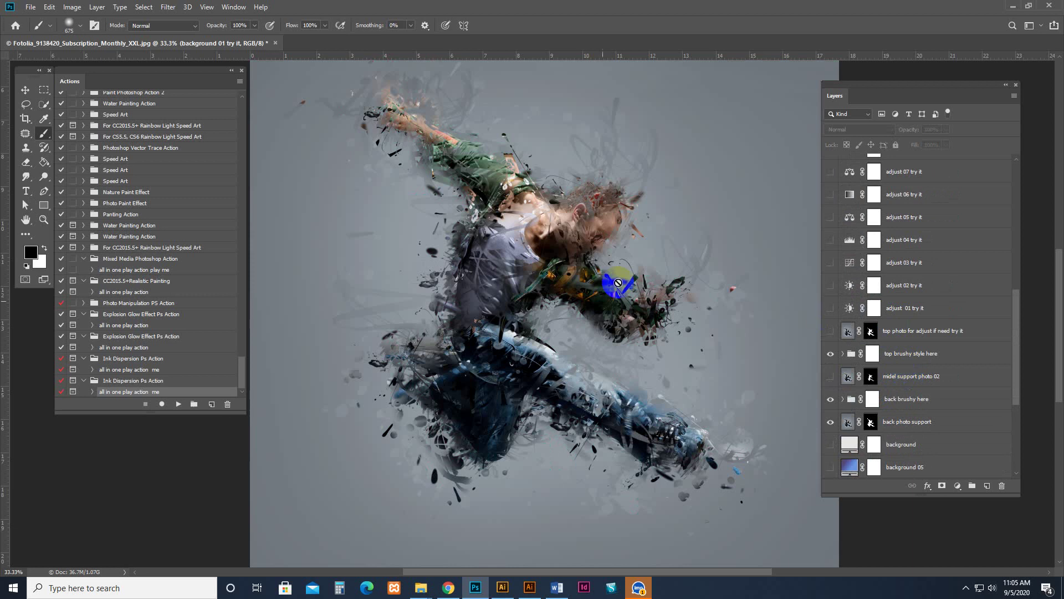
pyautogui.click(914, 336)
pyautogui.click(924, 361)
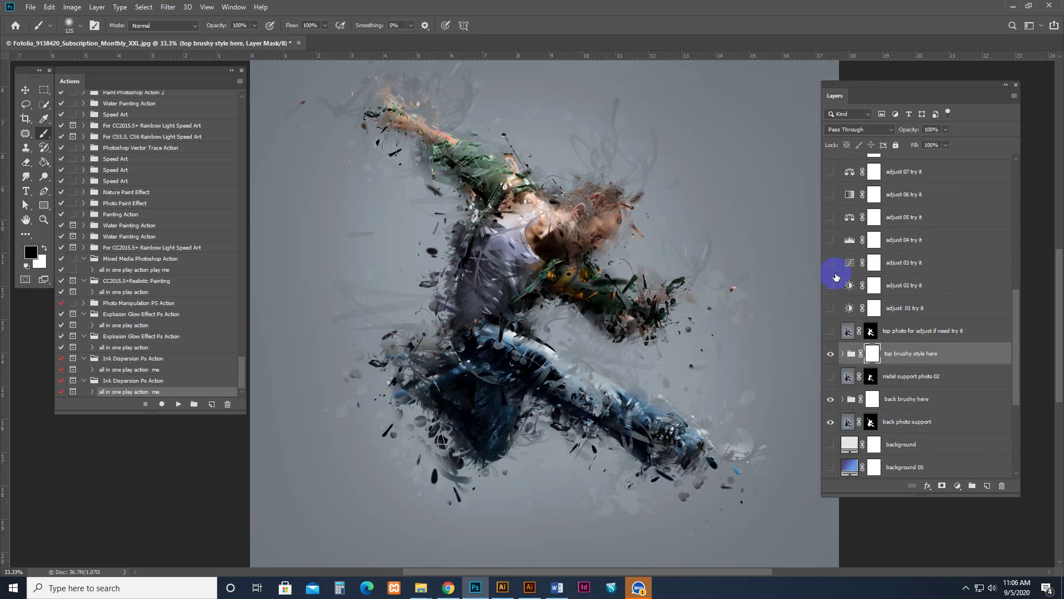
pyautogui.click(907, 362)
pyautogui.click(972, 360)
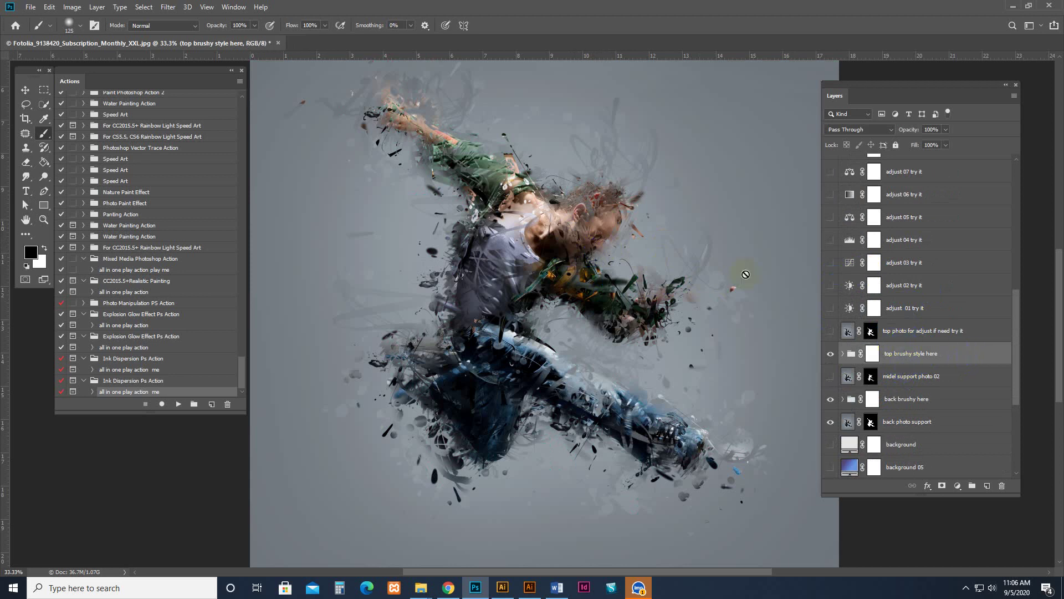
pyautogui.click(829, 353)
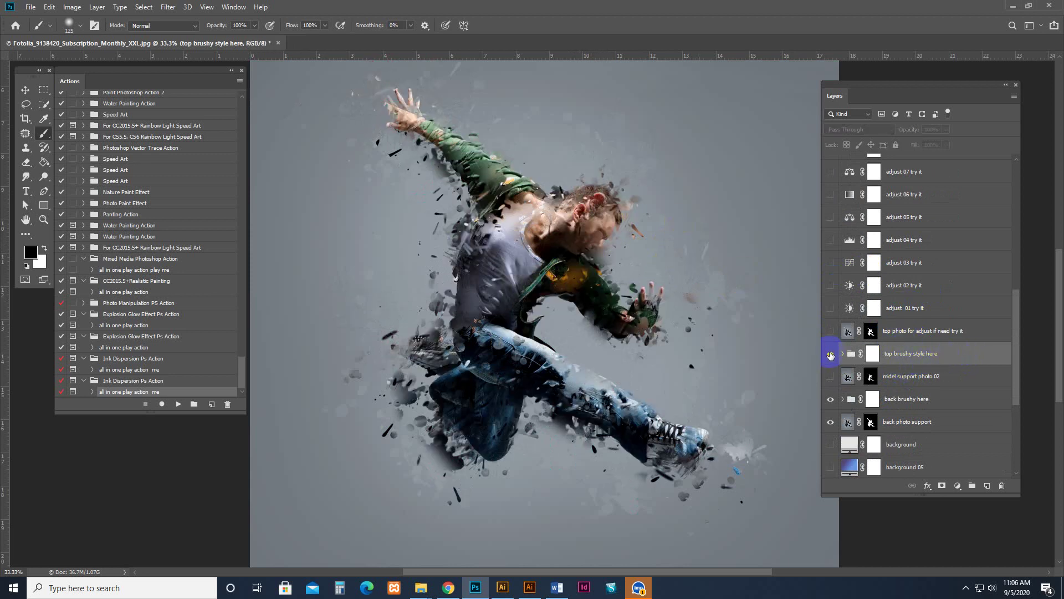
pyautogui.click(830, 354)
pyautogui.scroll(5, 909, 277)
pyautogui.scroll(5, 893, 276)
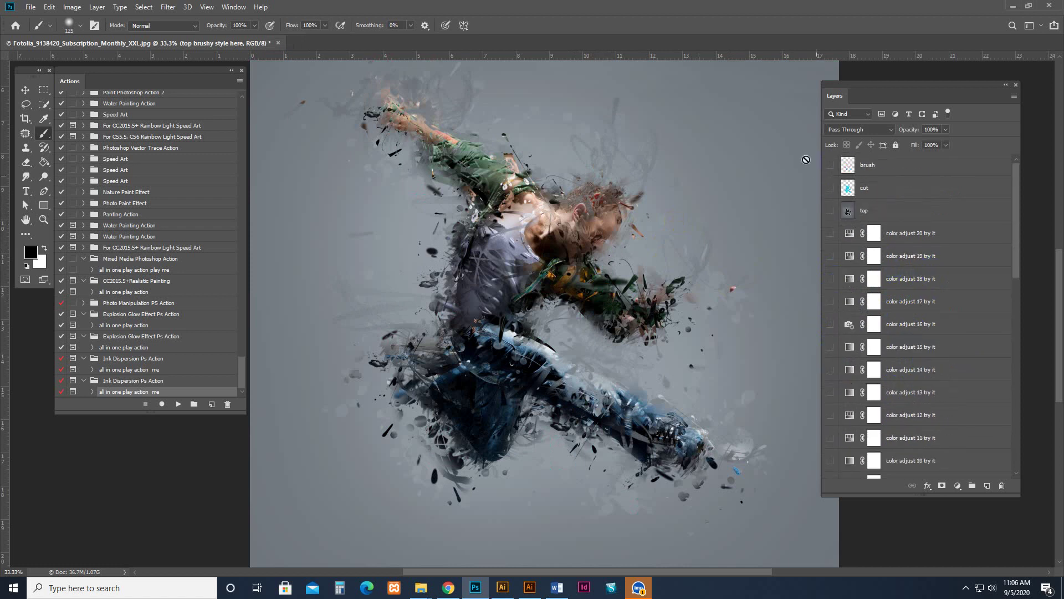
pyautogui.click(829, 166)
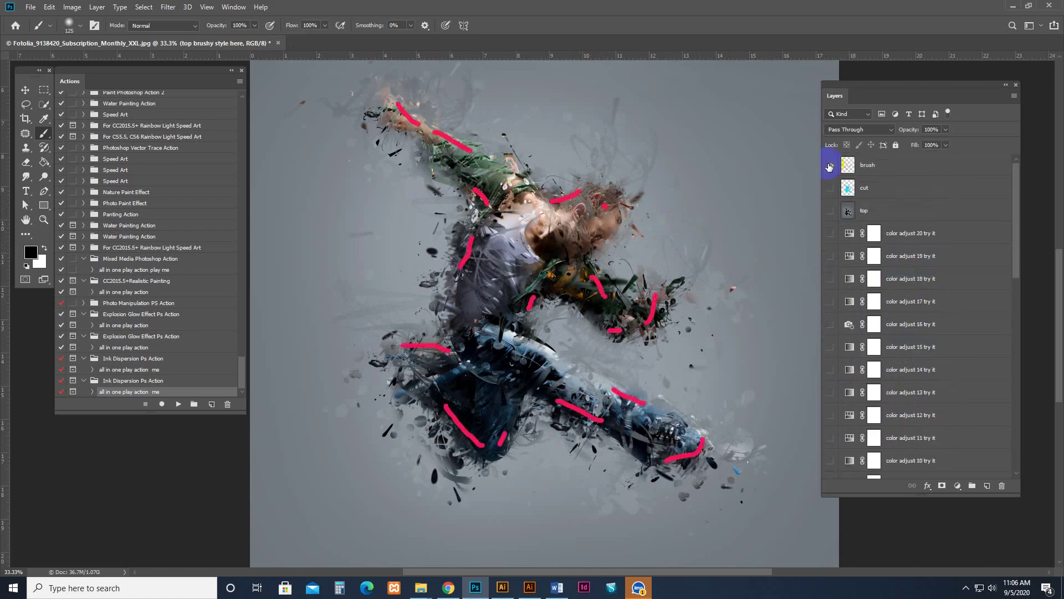
pyautogui.click(870, 165)
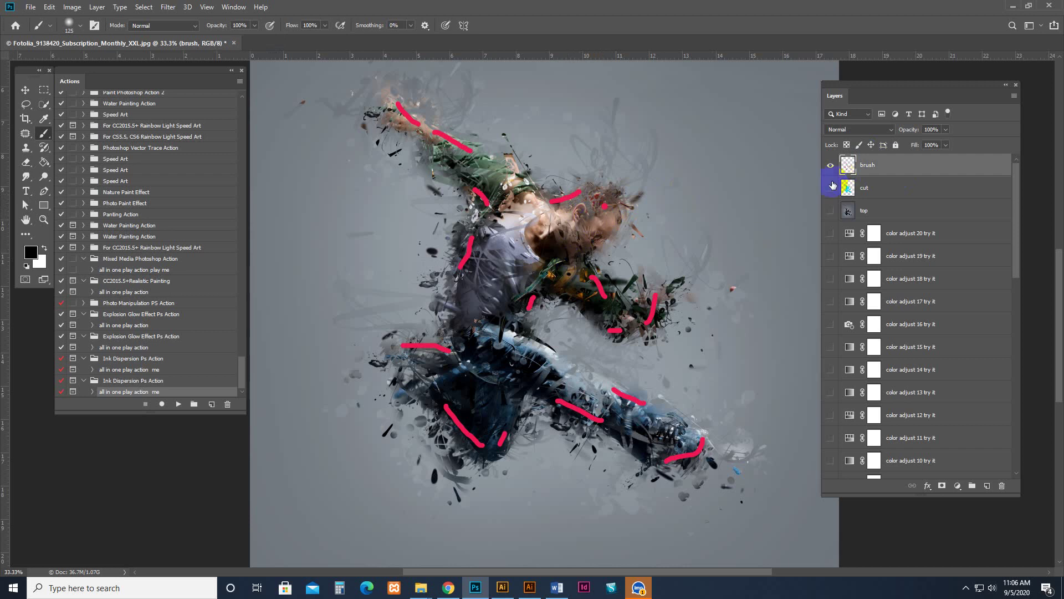
pyautogui.click(831, 165)
pyautogui.scroll(-5, 892, 409)
pyautogui.scroll(-3, 894, 411)
pyautogui.scroll(-5, 894, 410)
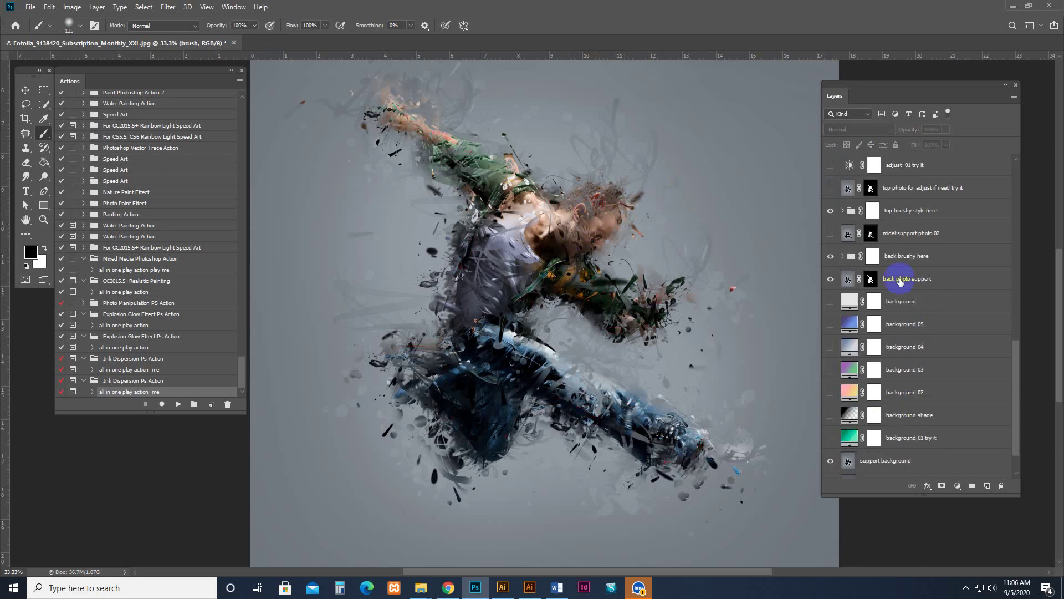
pyautogui.click(879, 213)
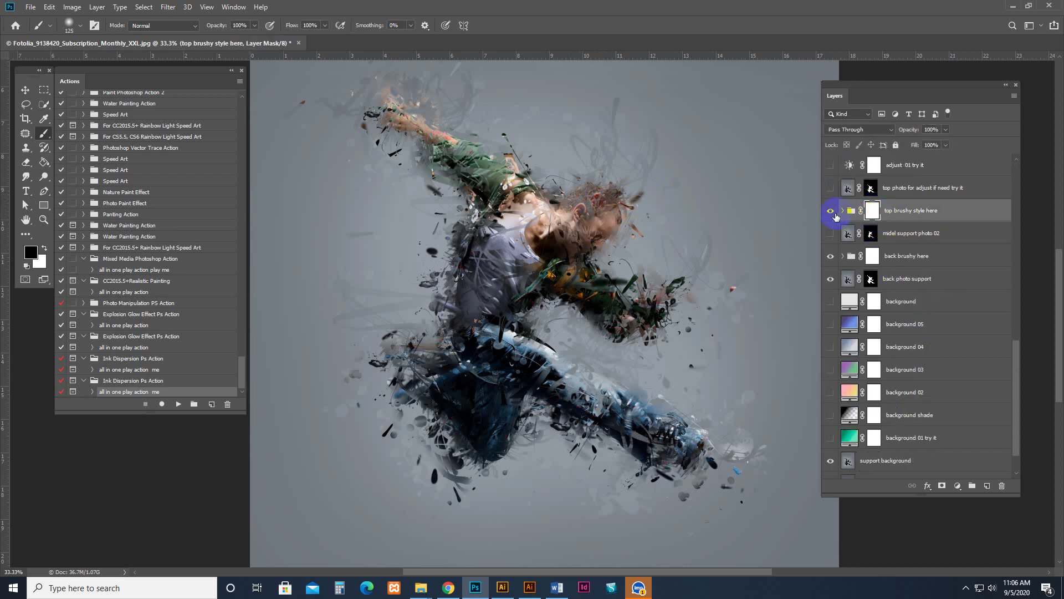
pyautogui.click(895, 189)
pyautogui.scroll(3, 925, 255)
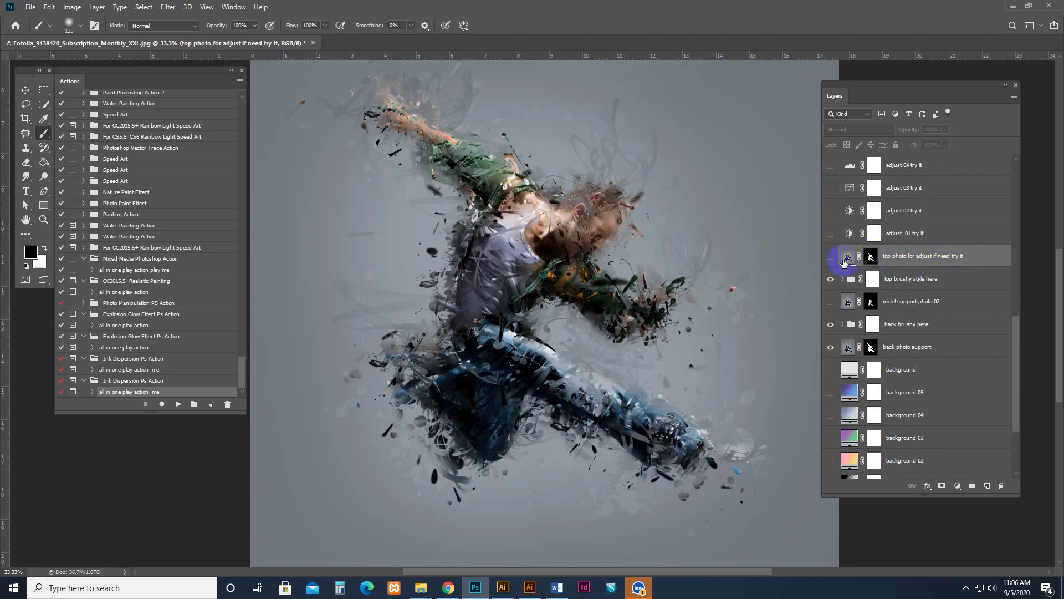
# - Show the sharp top photo layer and paint its mask over the legs, waist, shoulder and knee
pyautogui.click(831, 257)
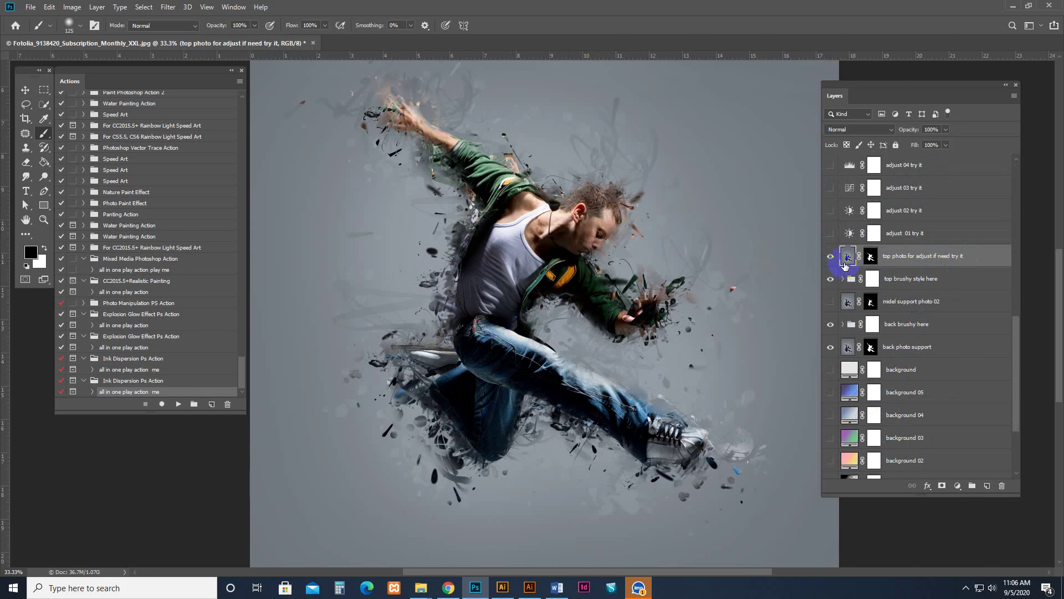
pyautogui.click(872, 257)
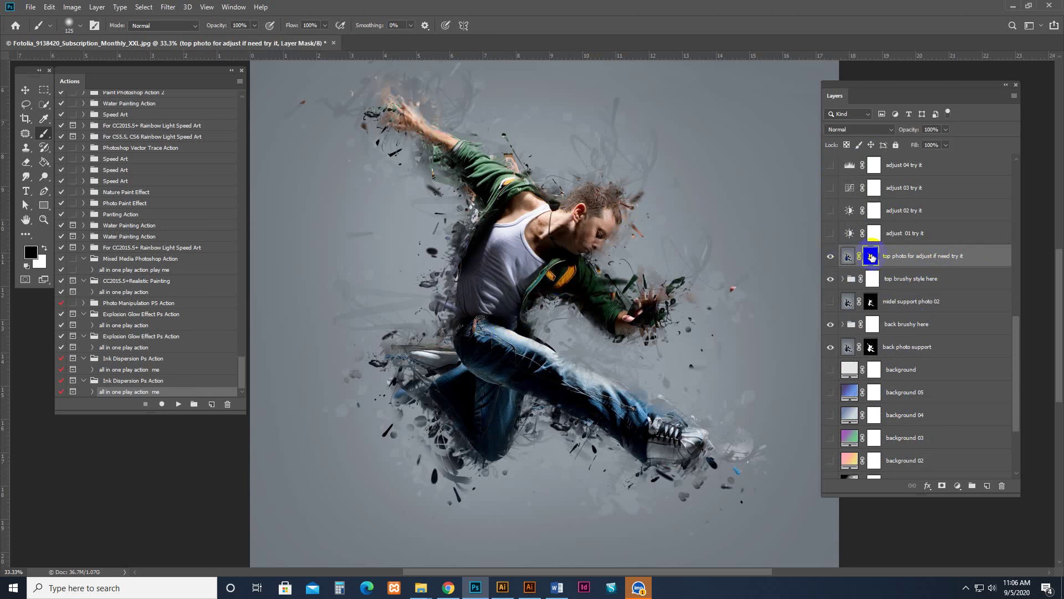
pyautogui.moveTo(618, 465)
pyautogui.mouseDown()
pyautogui.moveTo(537, 297)
pyautogui.moveTo(542, 219)
pyautogui.moveTo(428, 131)
pyautogui.moveTo(601, 210)
pyautogui.moveTo(612, 245)
pyautogui.mouseUp()
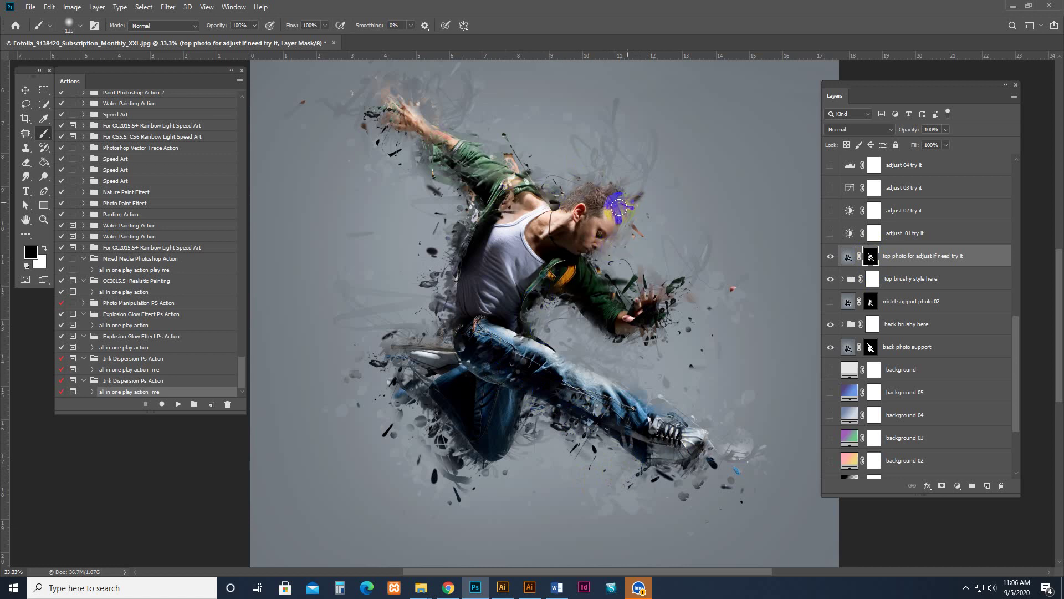
pyautogui.moveTo(475, 146); pyautogui.dragTo(447, 164)
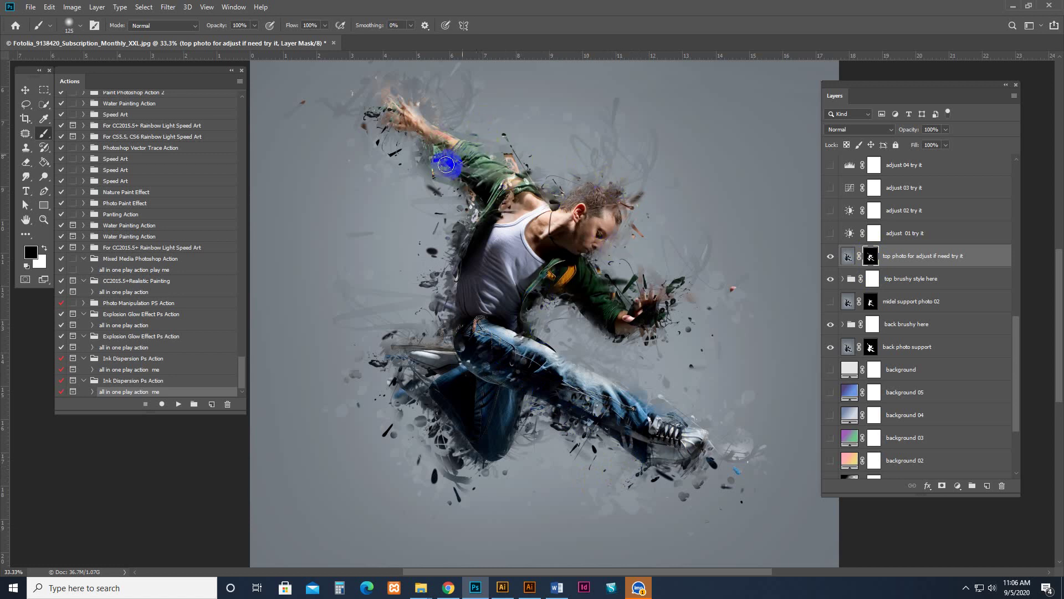
pyautogui.moveTo(413, 352); pyautogui.dragTo(541, 437)
# - Reset colours to black and white, mask the jeans, shoulder and shoe, then compare the photo layer
pyautogui.click(25, 268)
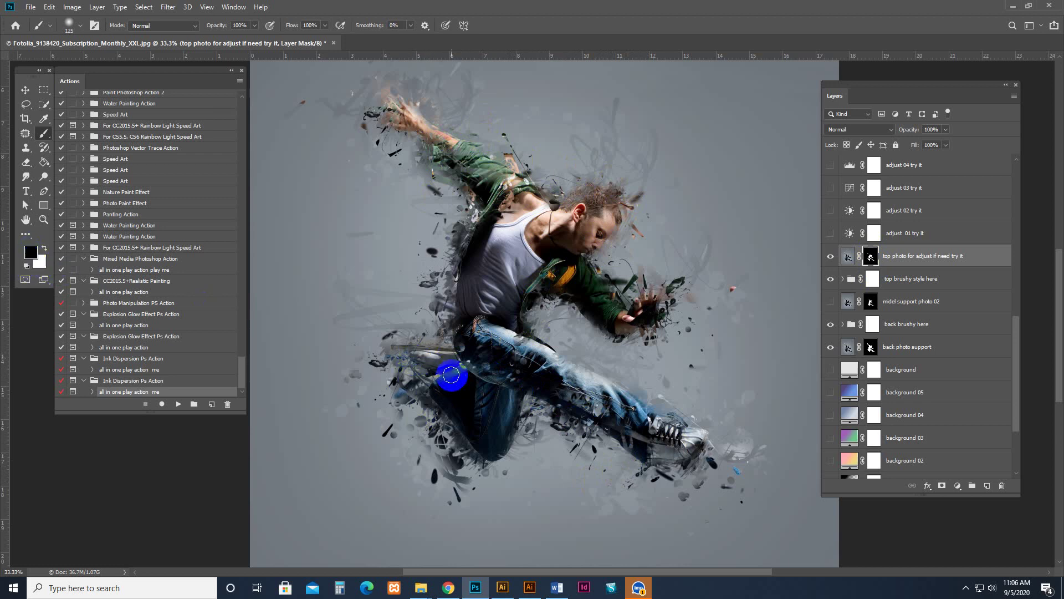
pyautogui.moveTo(533, 401)
pyautogui.mouseDown()
pyautogui.moveTo(469, 352)
pyautogui.moveTo(463, 248)
pyautogui.moveTo(519, 313)
pyautogui.moveTo(540, 280)
pyautogui.moveTo(594, 283)
pyautogui.moveTo(613, 311)
pyautogui.moveTo(552, 308)
pyautogui.mouseUp()
pyautogui.moveTo(623, 387)
pyautogui.mouseDown()
pyautogui.moveTo(632, 418)
pyautogui.moveTo(662, 429)
pyautogui.moveTo(679, 418)
pyautogui.mouseUp()
pyautogui.moveTo(659, 455)
pyautogui.mouseDown()
pyautogui.moveTo(473, 339)
pyautogui.moveTo(481, 366)
pyautogui.moveTo(475, 178)
pyautogui.moveTo(499, 170)
pyautogui.moveTo(446, 186)
pyautogui.moveTo(510, 285)
pyautogui.moveTo(573, 294)
pyautogui.moveTo(543, 346)
pyautogui.moveTo(506, 305)
pyautogui.mouseUp()
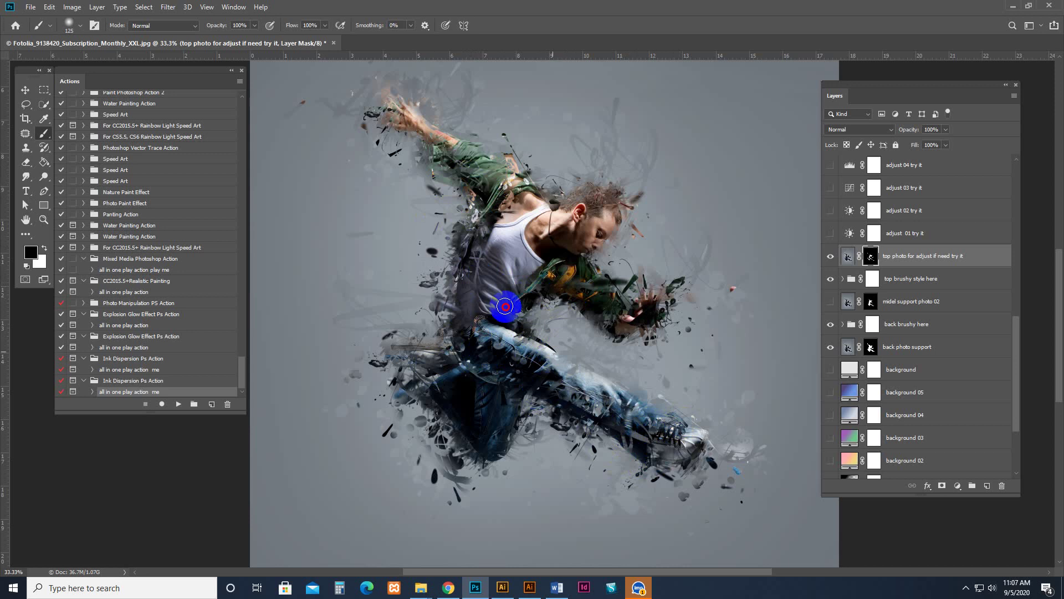
pyautogui.click(830, 256)
pyautogui.click(830, 256)
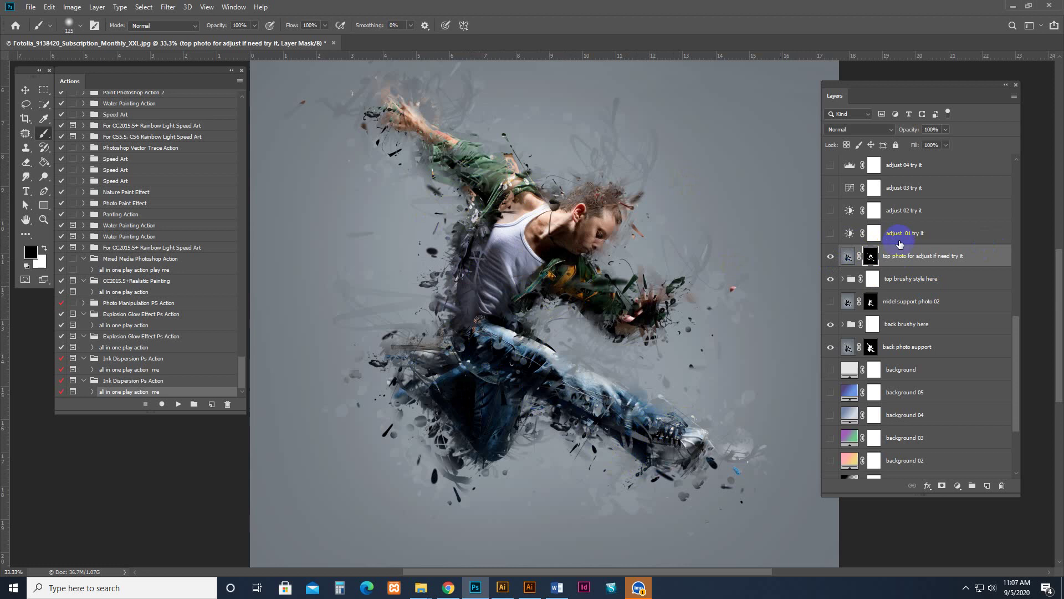
# - Paint the top and back brushy group masks over the dancer's face
pyautogui.click(830, 256)
pyautogui.click(887, 284)
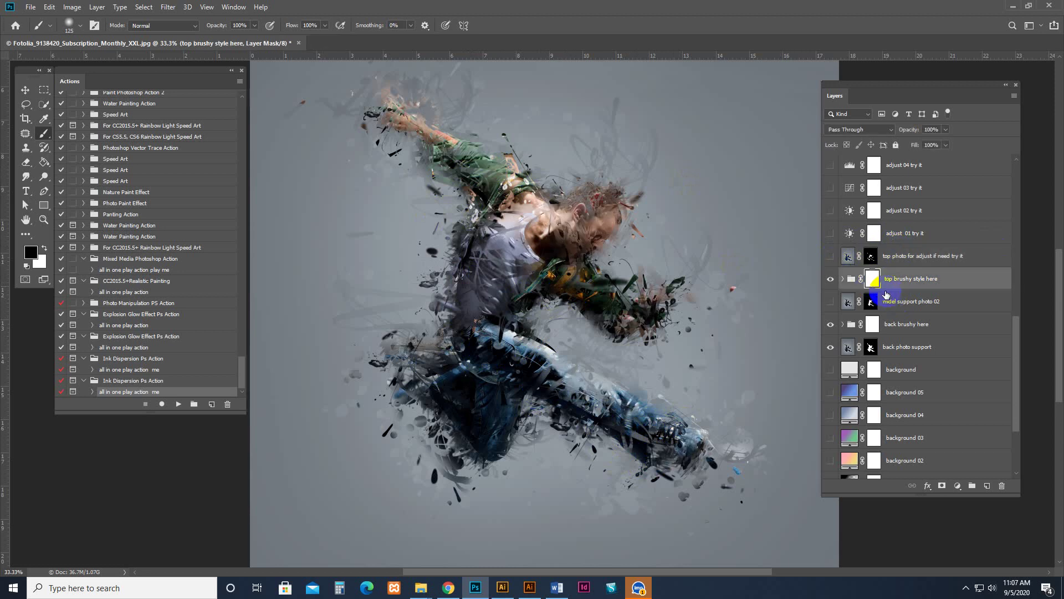
pyautogui.click(831, 279)
pyautogui.click(831, 279)
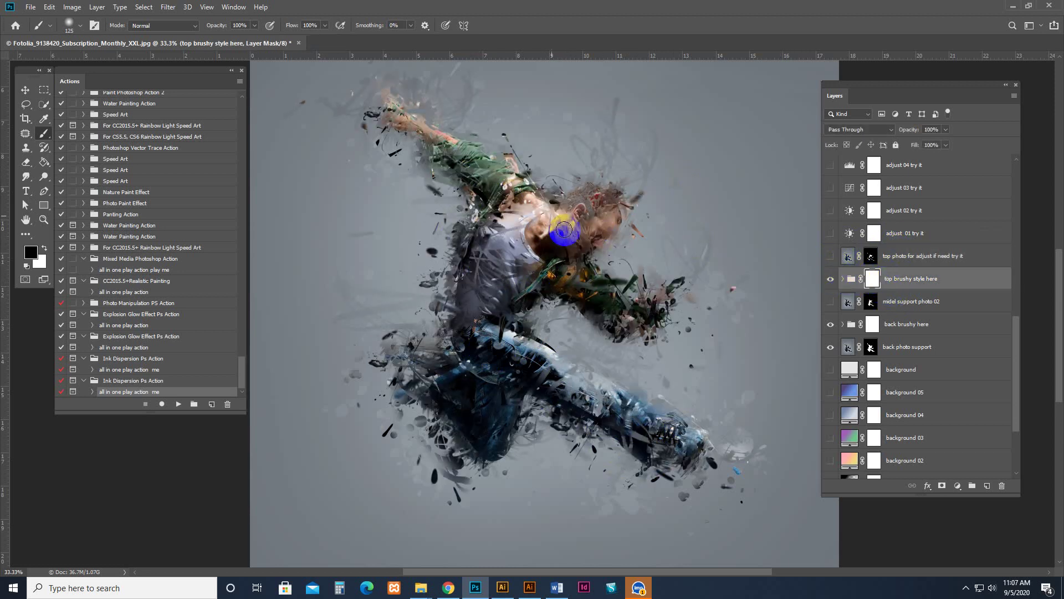
pyautogui.click(576, 220)
pyautogui.click(862, 340)
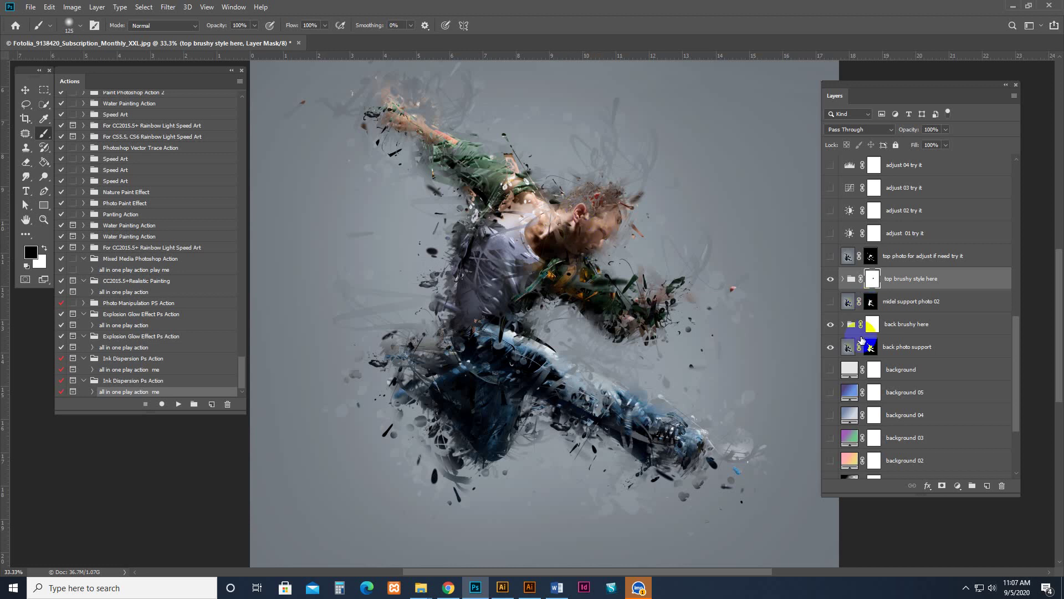
pyautogui.click(875, 328)
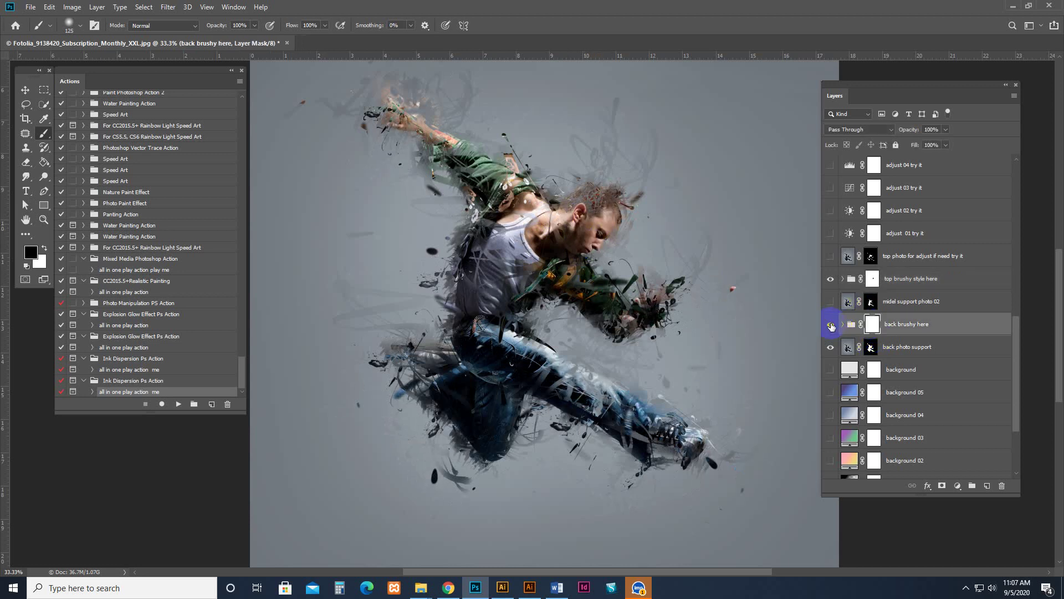
pyautogui.moveTo(605, 215); pyautogui.dragTo(589, 233)
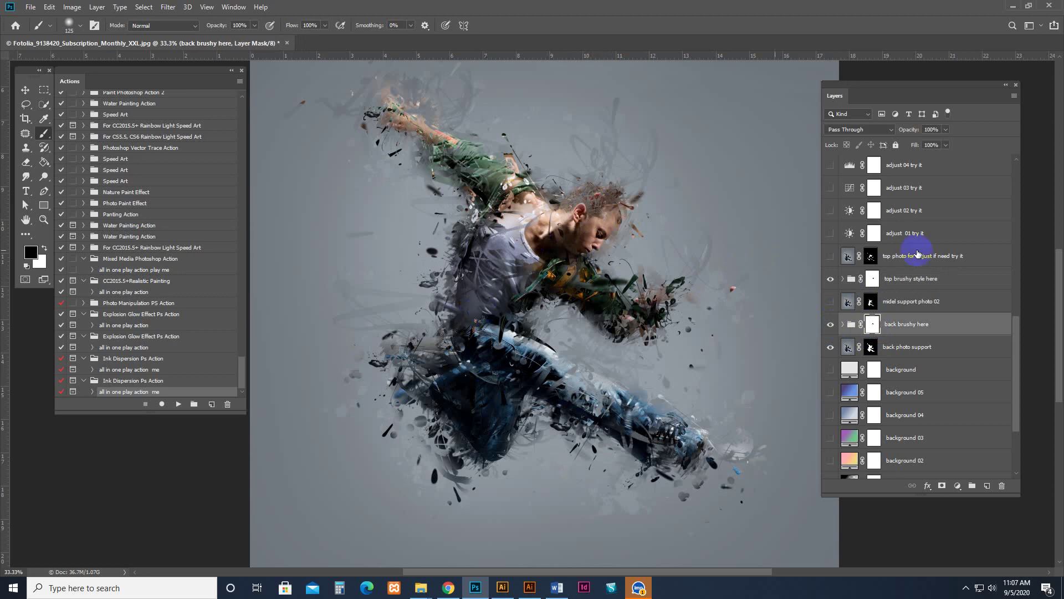
pyautogui.click(850, 282)
# - Show the top photo layer and paint its mask over the shirt, hair, arm and legs
pyautogui.click(847, 255)
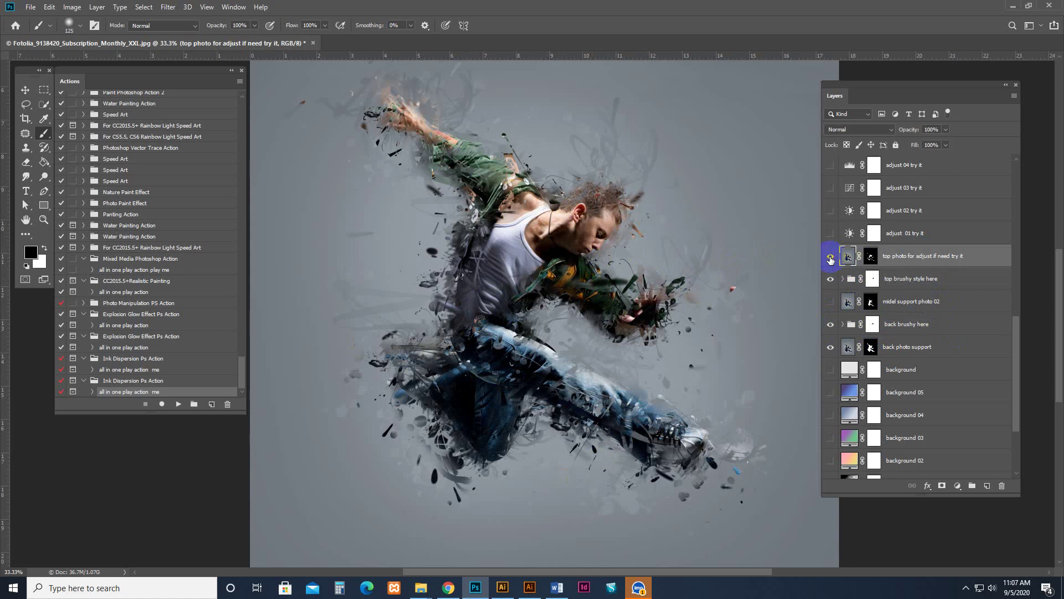
pyautogui.click(875, 258)
pyautogui.moveTo(502, 244); pyautogui.dragTo(539, 300)
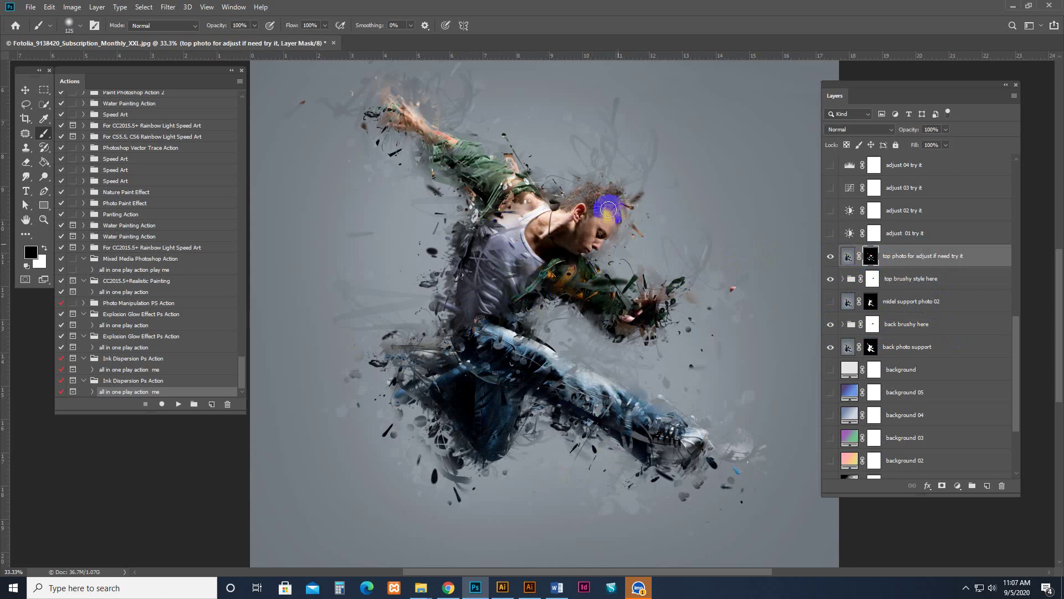
pyautogui.moveTo(540, 299); pyautogui.dragTo(583, 193)
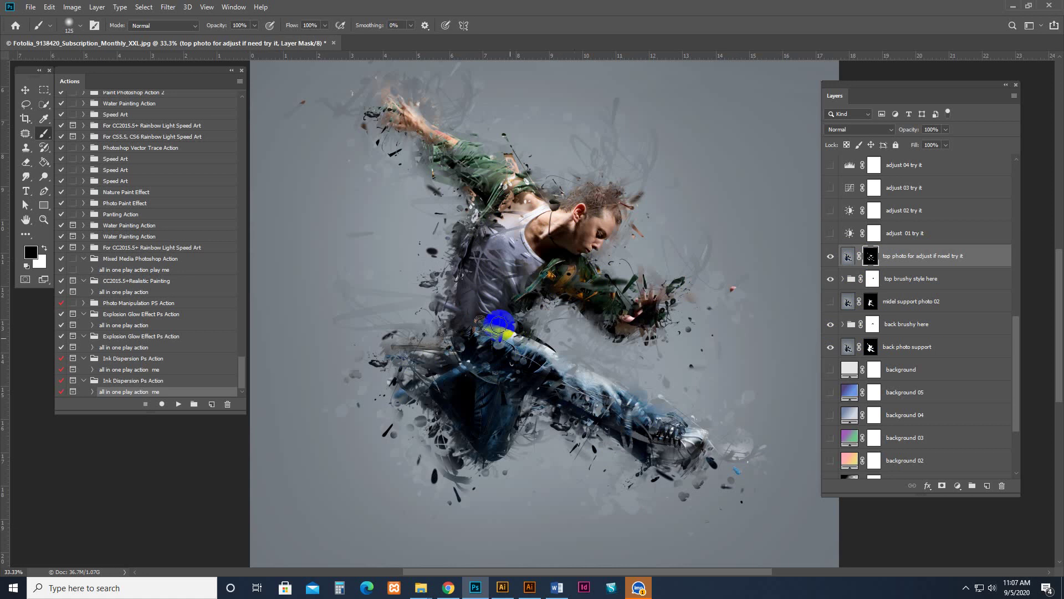
pyautogui.moveTo(479, 155); pyautogui.dragTo(660, 408)
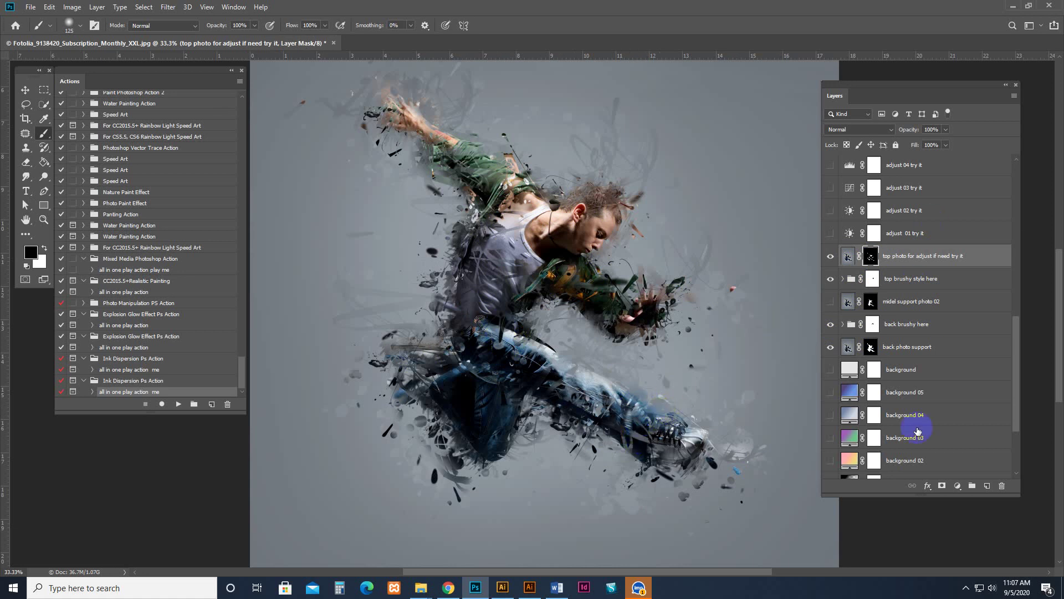
# - Show the plain background fill layer and recolour it to hot pink
pyautogui.click(834, 374)
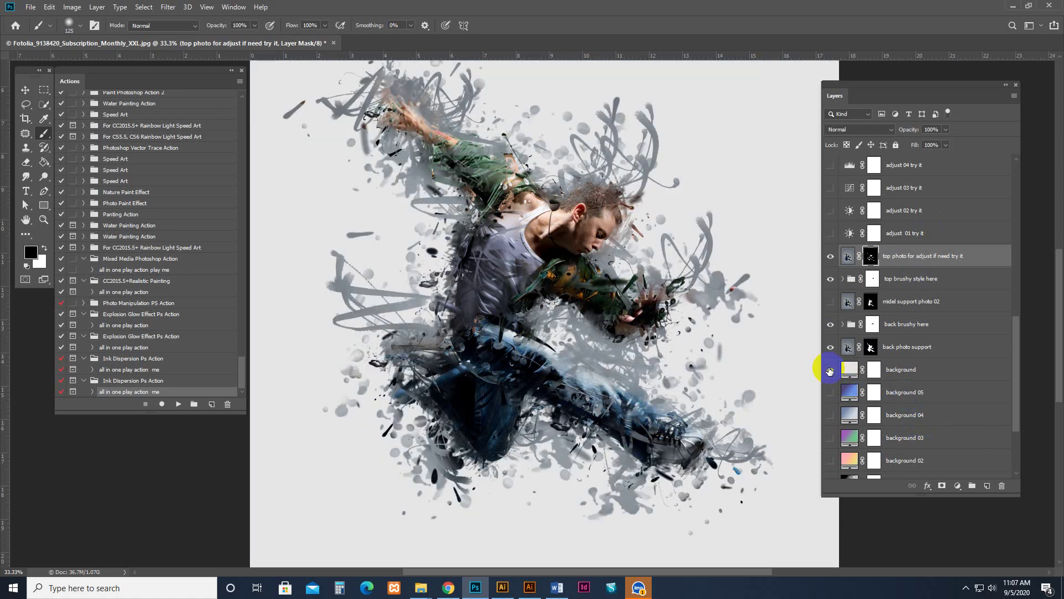
pyautogui.click(841, 370)
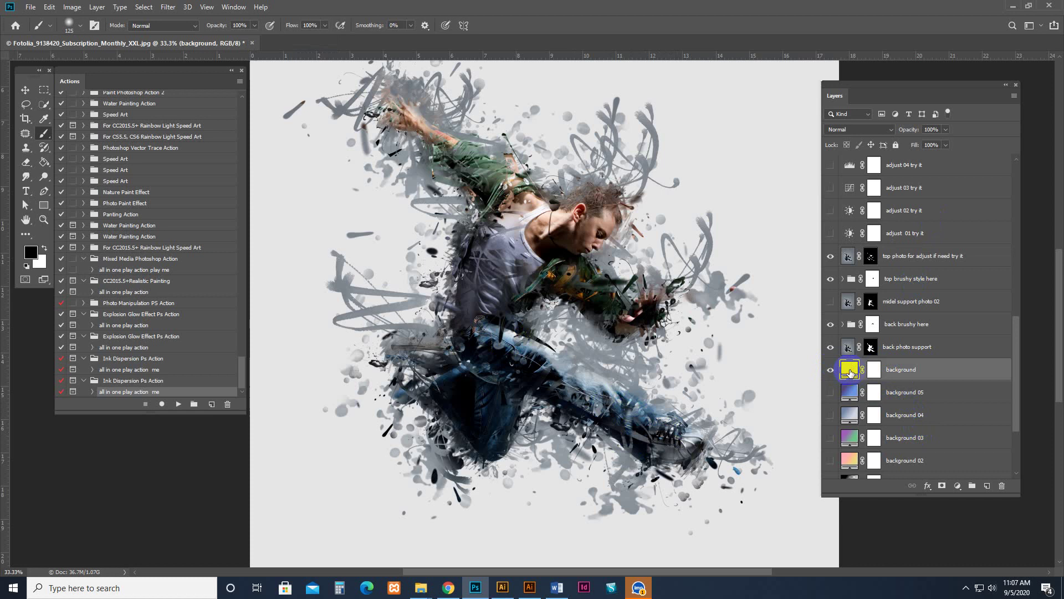
pyautogui.doubleClick(849, 373)
pyautogui.click(784, 306)
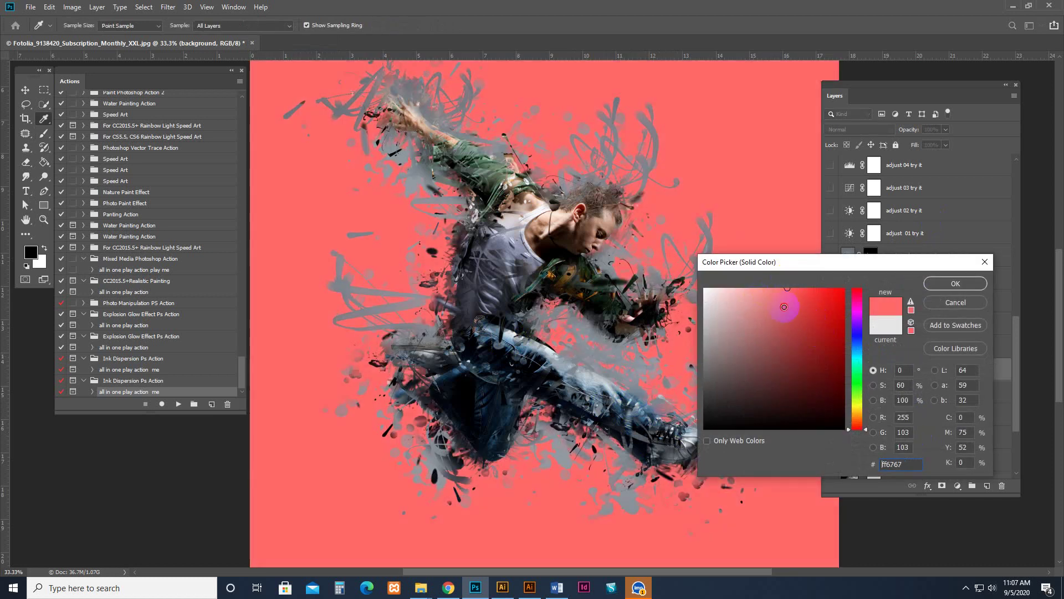
pyautogui.moveTo(784, 306)
pyautogui.mouseDown()
pyautogui.moveTo(682, 357)
pyautogui.moveTo(825, 289)
pyautogui.moveTo(866, 300)
pyautogui.mouseUp()
pyautogui.click(955, 283)
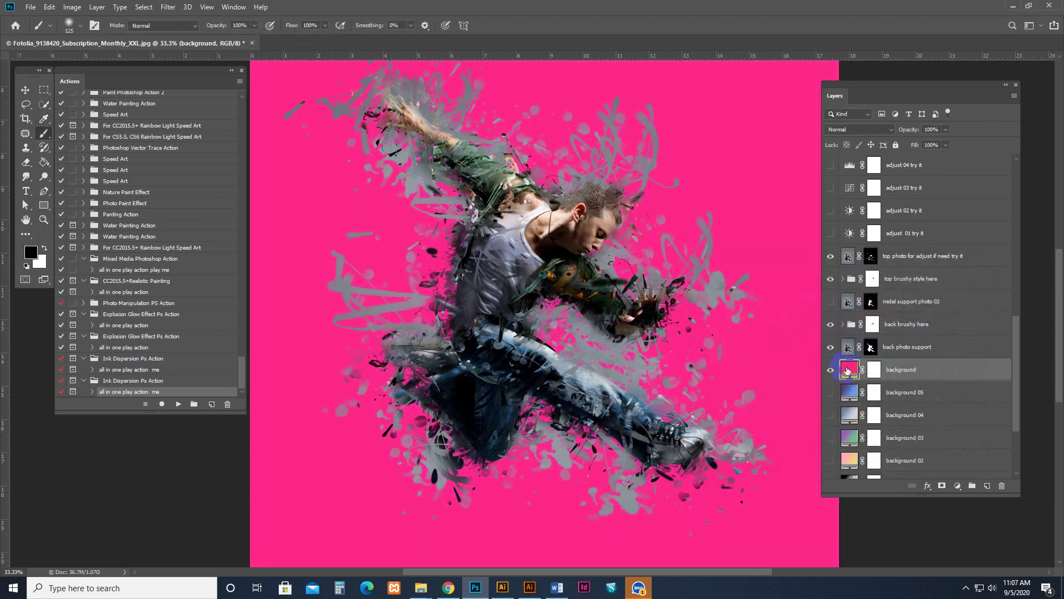
# - Hide the pink fill and preview backgrounds 05, 04 and 02 one at a time
pyautogui.click(830, 369)
pyautogui.click(848, 392)
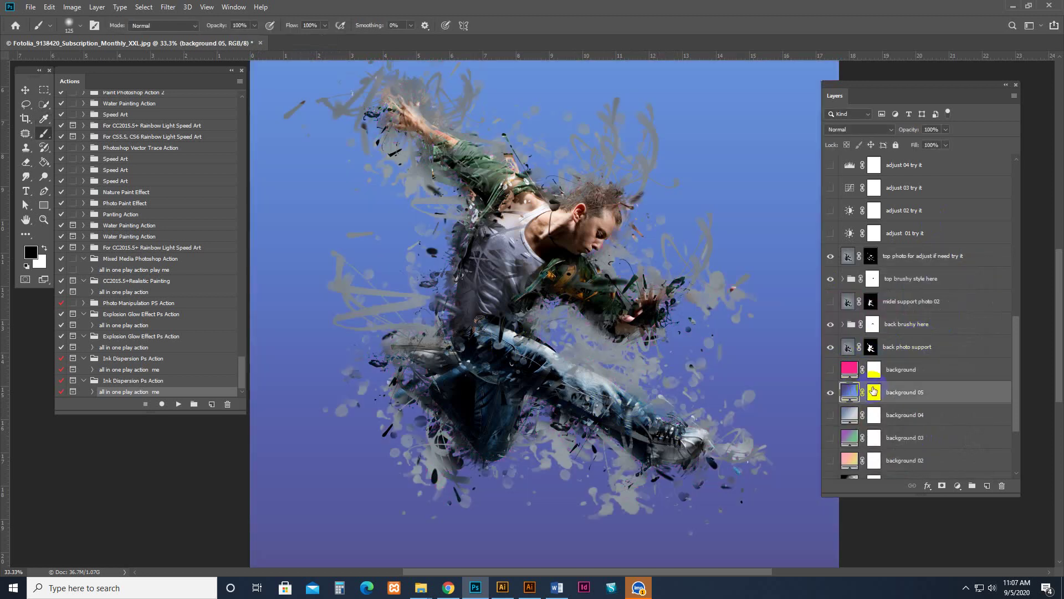
pyautogui.scroll(-3, 832, 332)
pyautogui.click(833, 326)
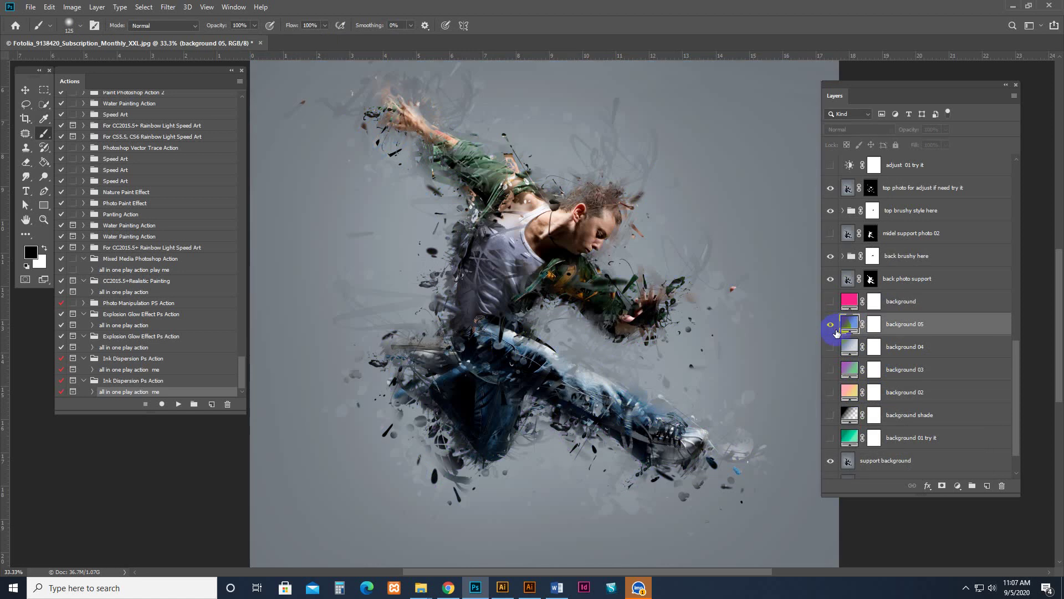
pyautogui.click(830, 324)
pyautogui.click(837, 347)
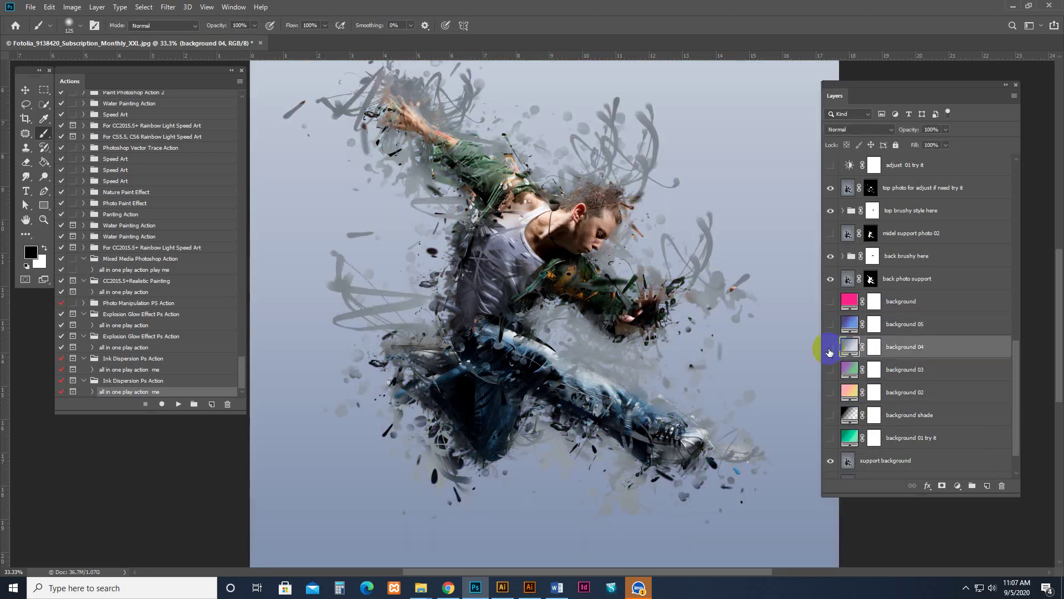
pyautogui.click(830, 348)
pyautogui.click(842, 369)
pyautogui.click(845, 390)
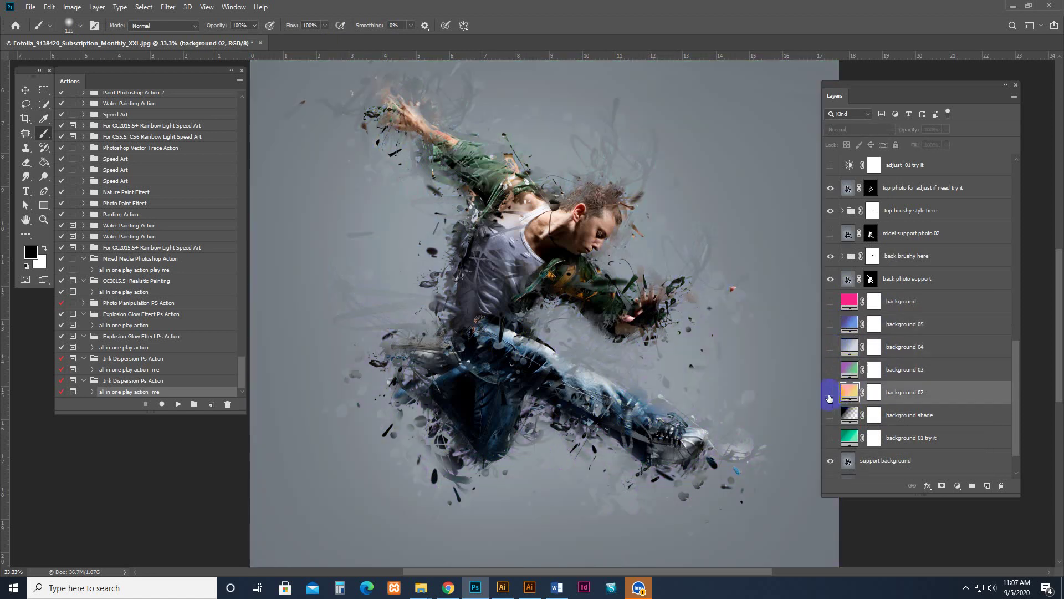
pyautogui.click(830, 392)
pyautogui.scroll(-1, 851, 383)
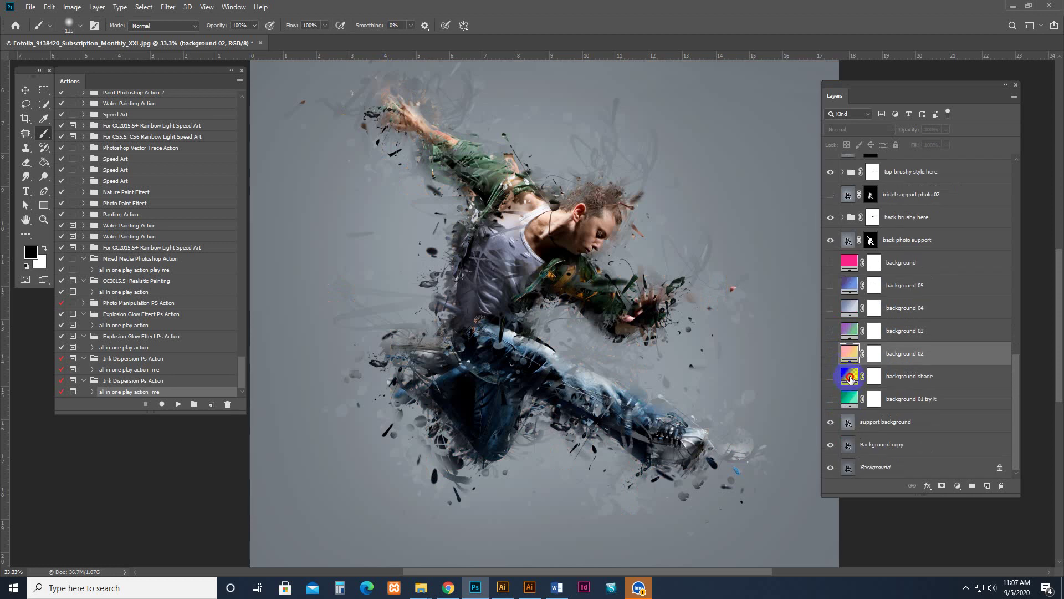
# - Preview the background shade and background 01 layers, then select the support background layer
pyautogui.click(850, 377)
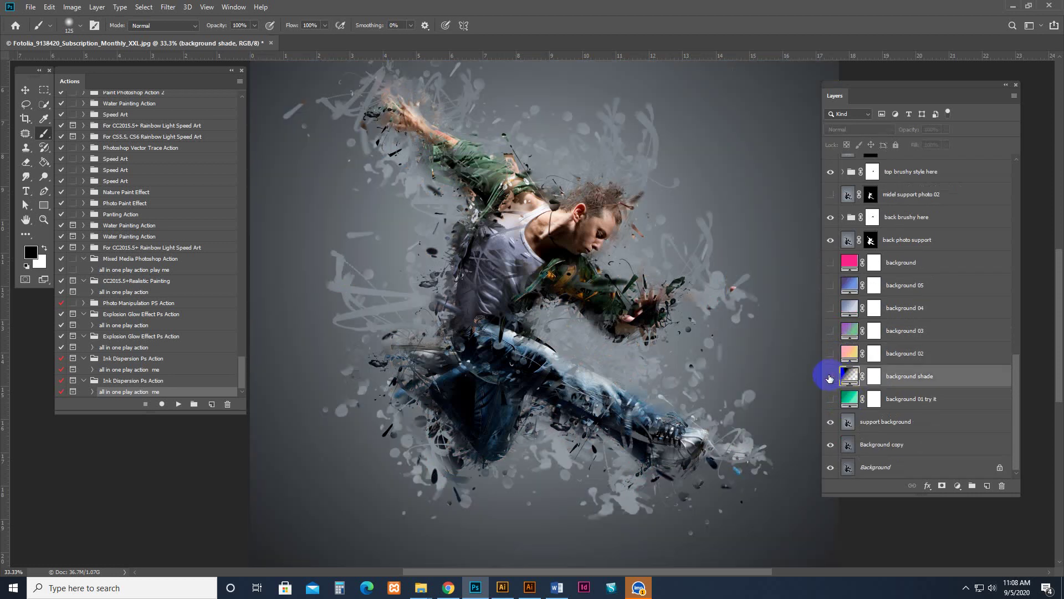
pyautogui.click(830, 377)
pyautogui.click(831, 377)
pyautogui.click(831, 377)
pyautogui.click(848, 399)
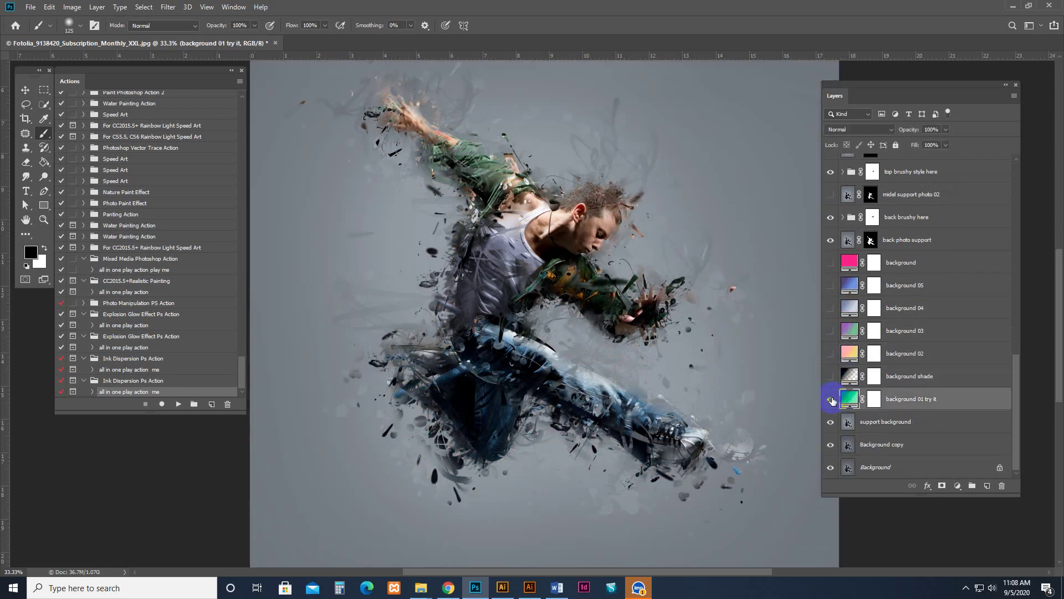
pyautogui.click(831, 399)
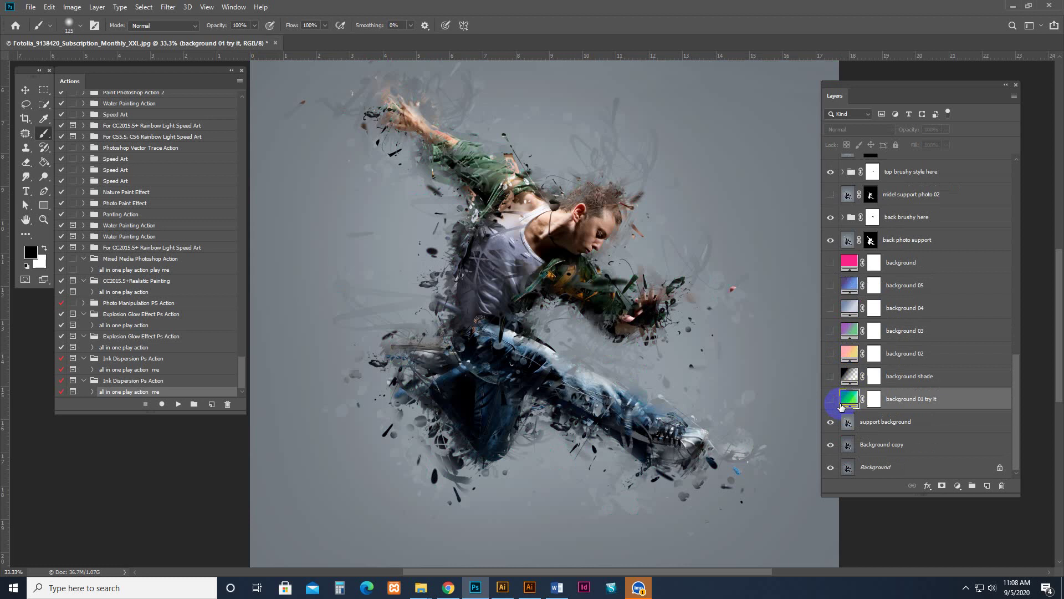
pyautogui.click(866, 422)
pyautogui.click(831, 422)
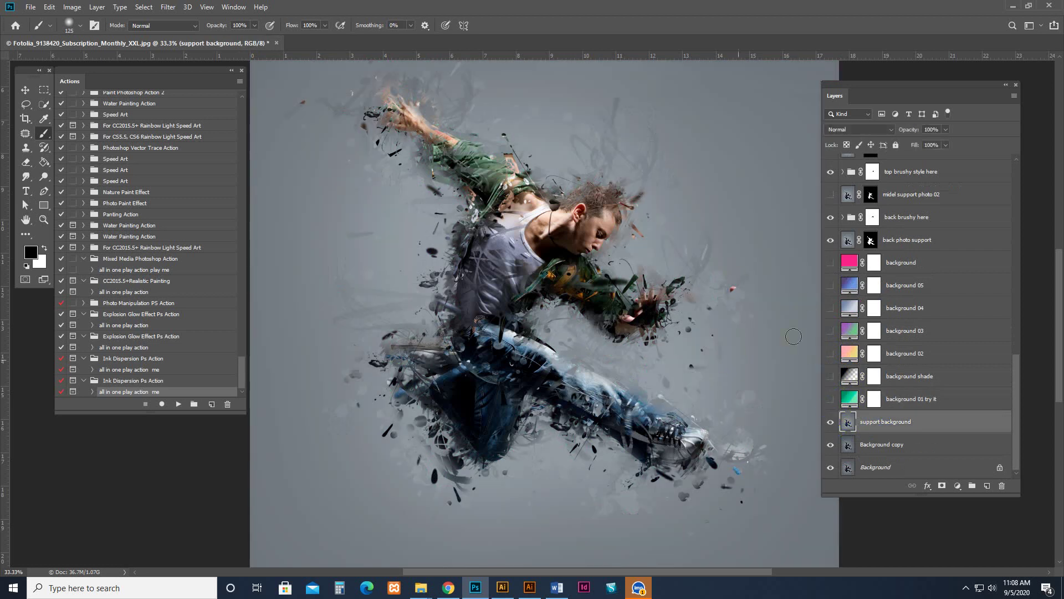
# - Make the adjust 01 and adjust 02 try it layers visible
pyautogui.scroll(3, 931, 359)
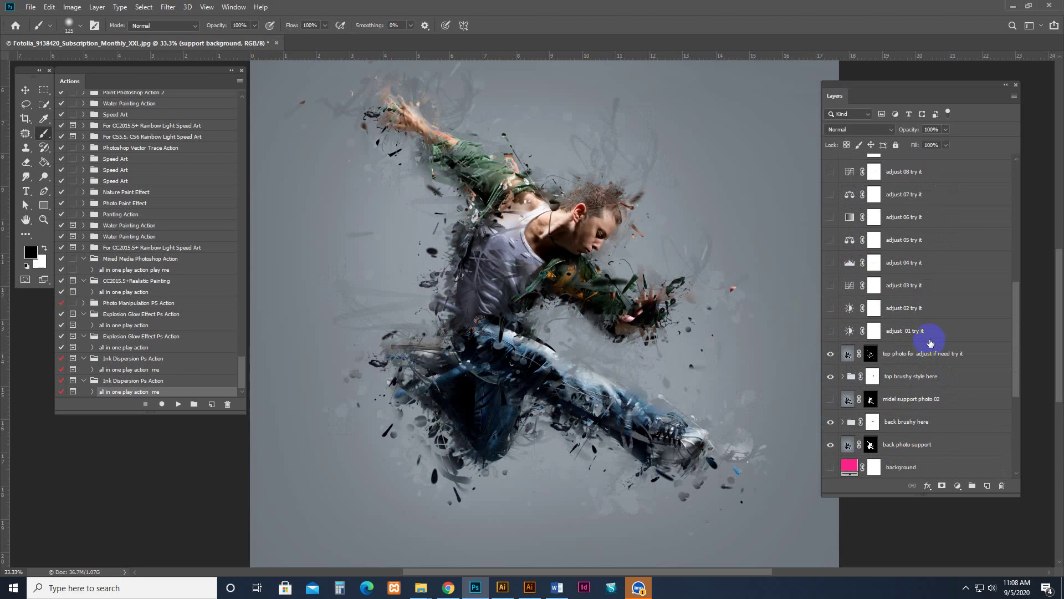
pyautogui.click(921, 333)
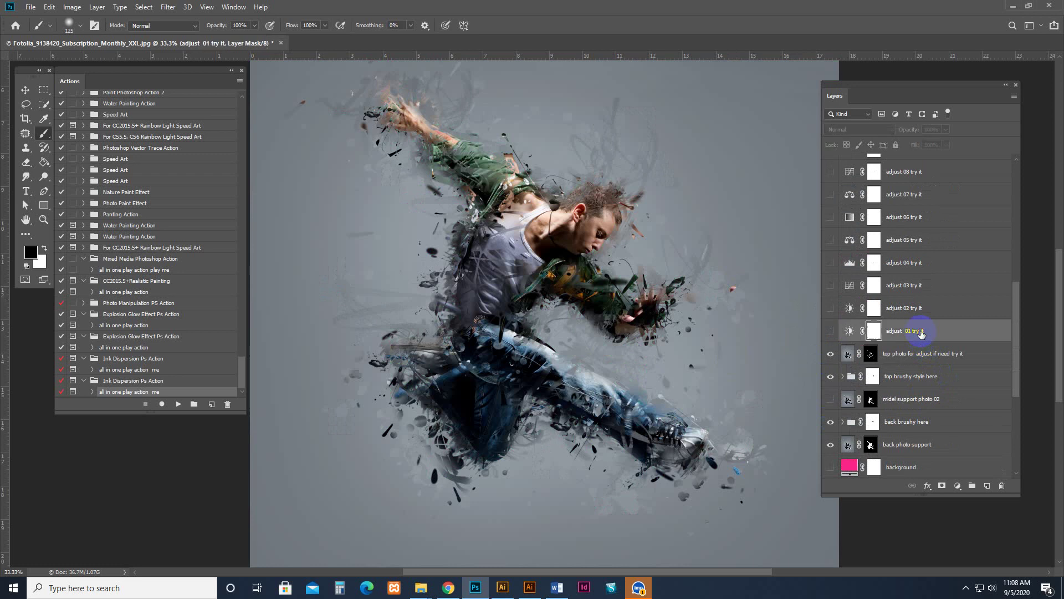
pyautogui.click(831, 331)
pyautogui.click(831, 308)
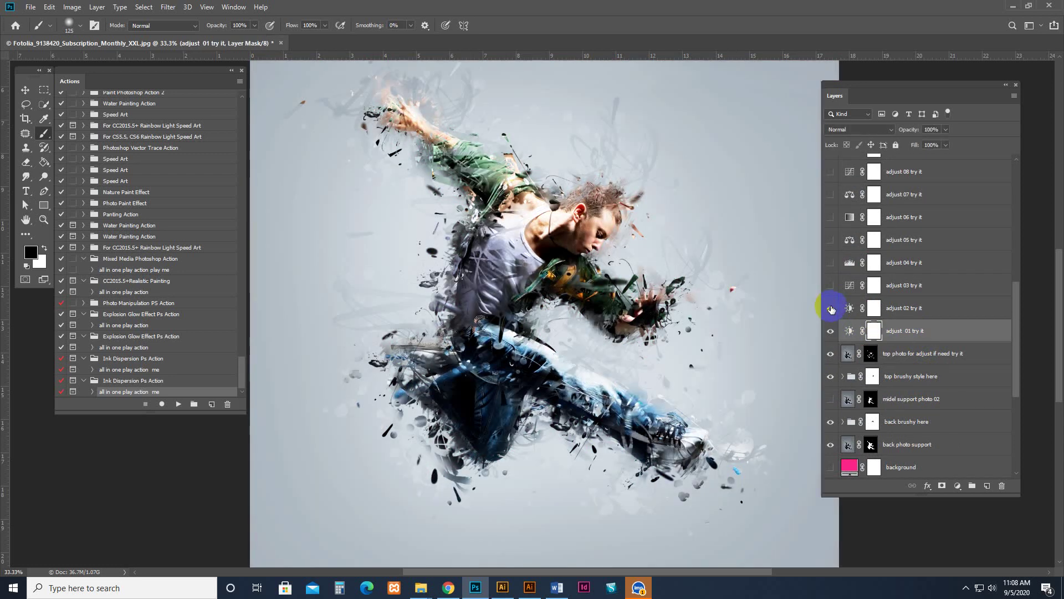
pyautogui.click(873, 307)
pyautogui.click(830, 309)
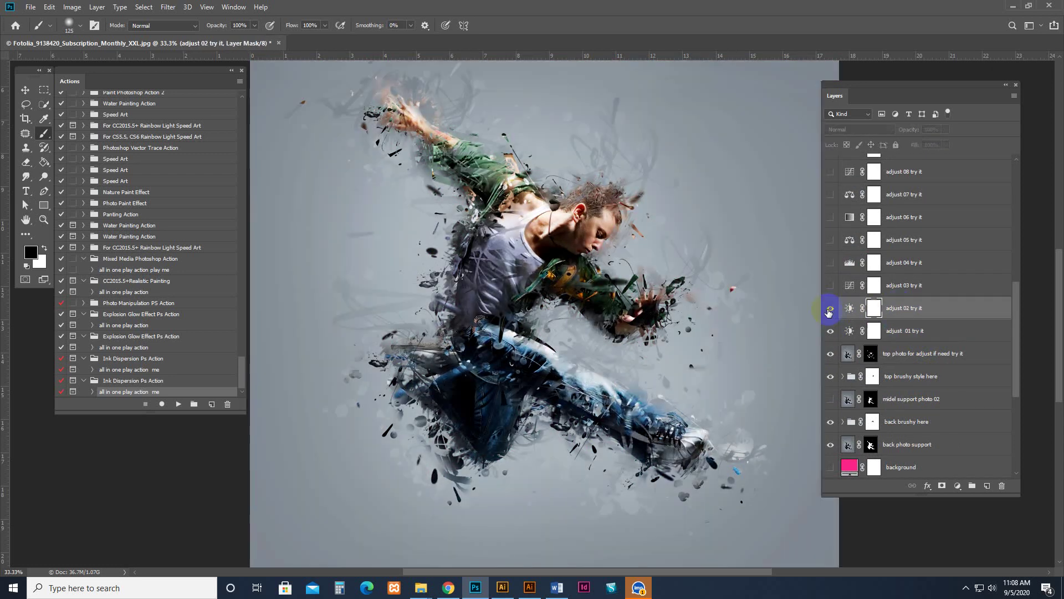
# - Set adjust 02's Brightness/Contrast to brightness 34 and contrast 11
pyautogui.doubleClick(850, 309)
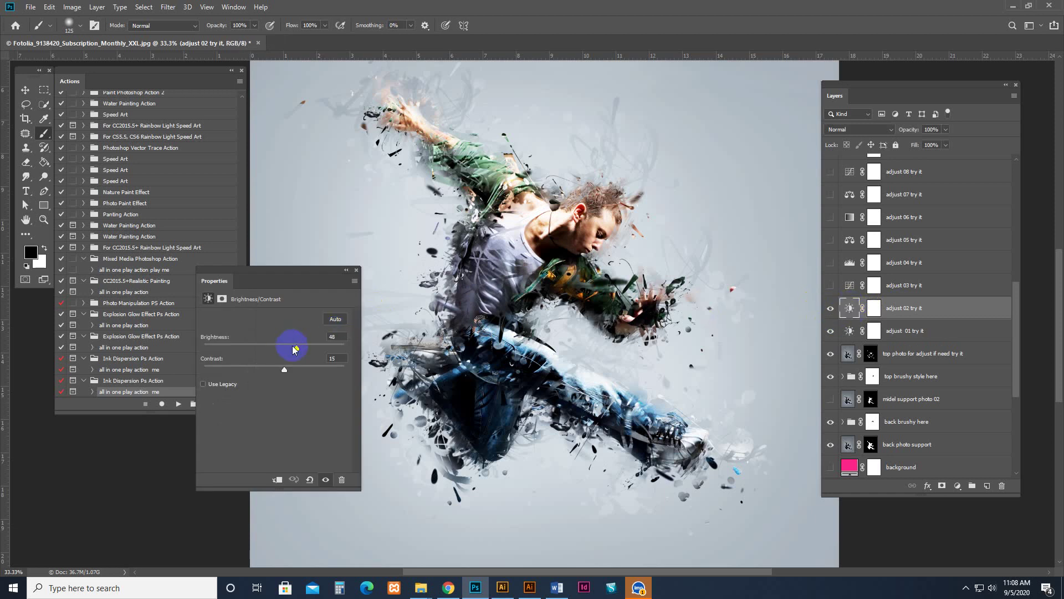
pyautogui.moveTo(296, 347)
pyautogui.mouseDown()
pyautogui.moveTo(273, 368)
pyautogui.moveTo(281, 367)
pyautogui.mouseUp()
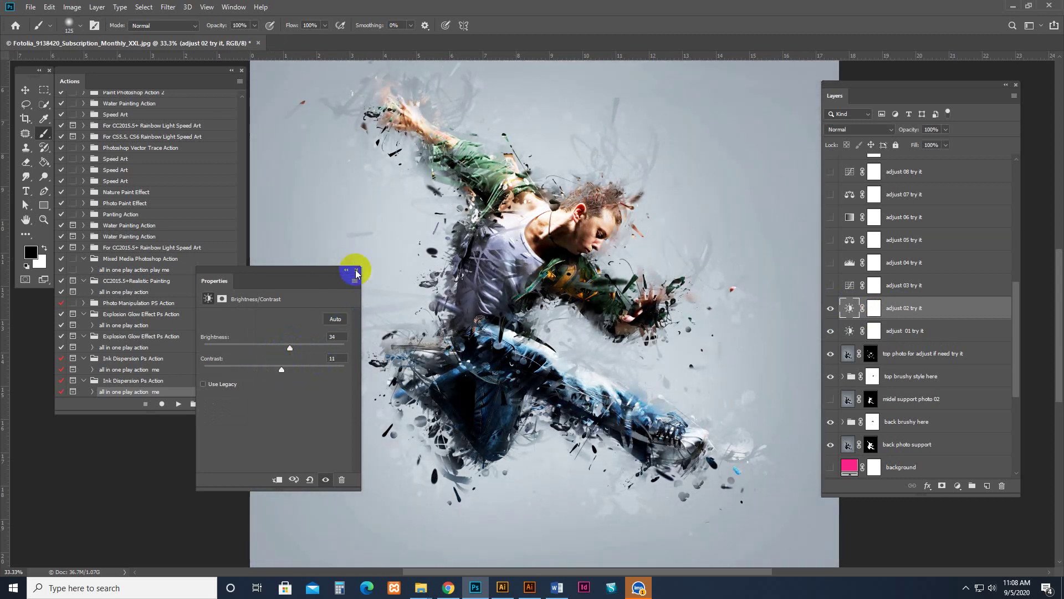
pyautogui.click(639, 299)
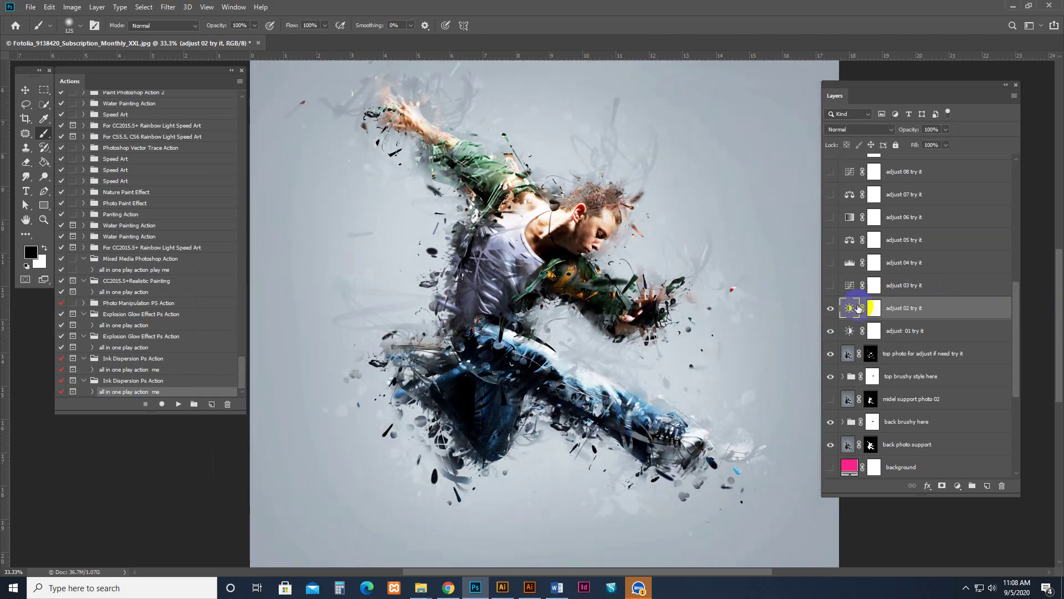
# - Toggle adjust 01, then preview adjust 03 through adjust 06 in turn
pyautogui.click(832, 331)
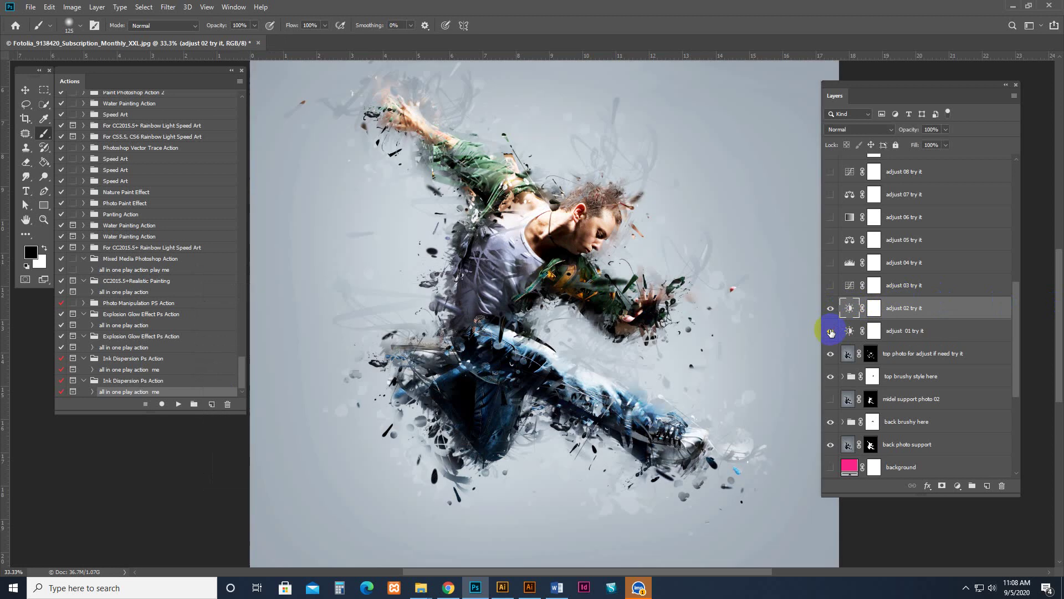
pyautogui.click(831, 332)
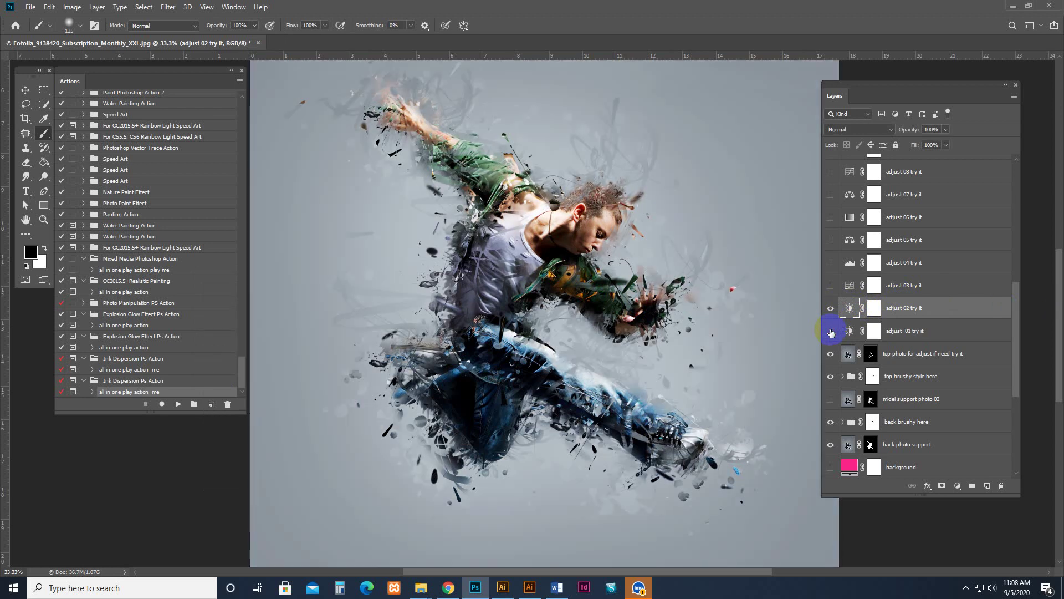
pyautogui.click(940, 285)
pyautogui.click(829, 285)
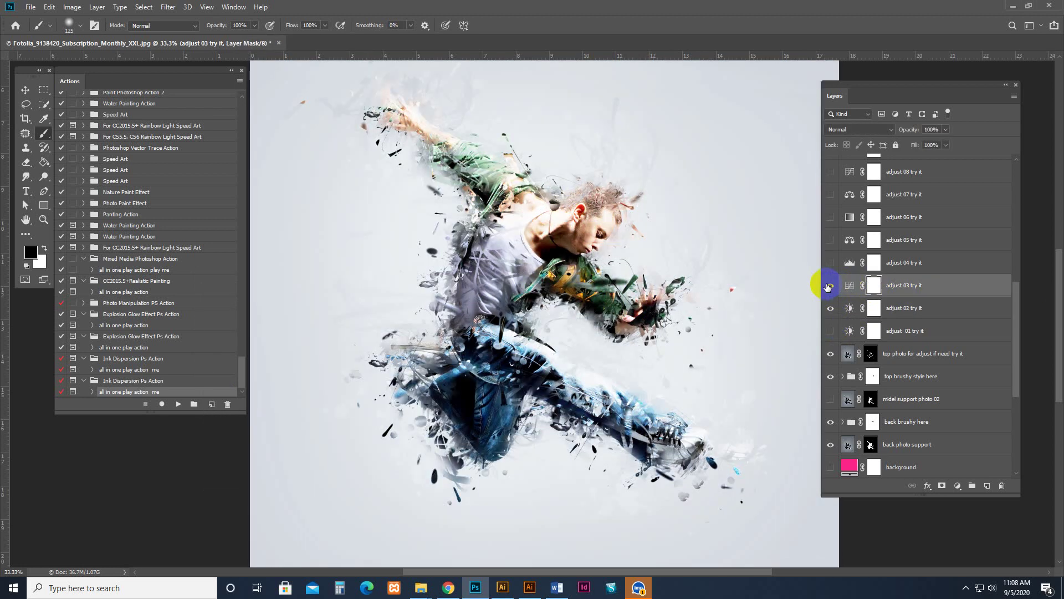
pyautogui.click(829, 285)
pyautogui.click(830, 262)
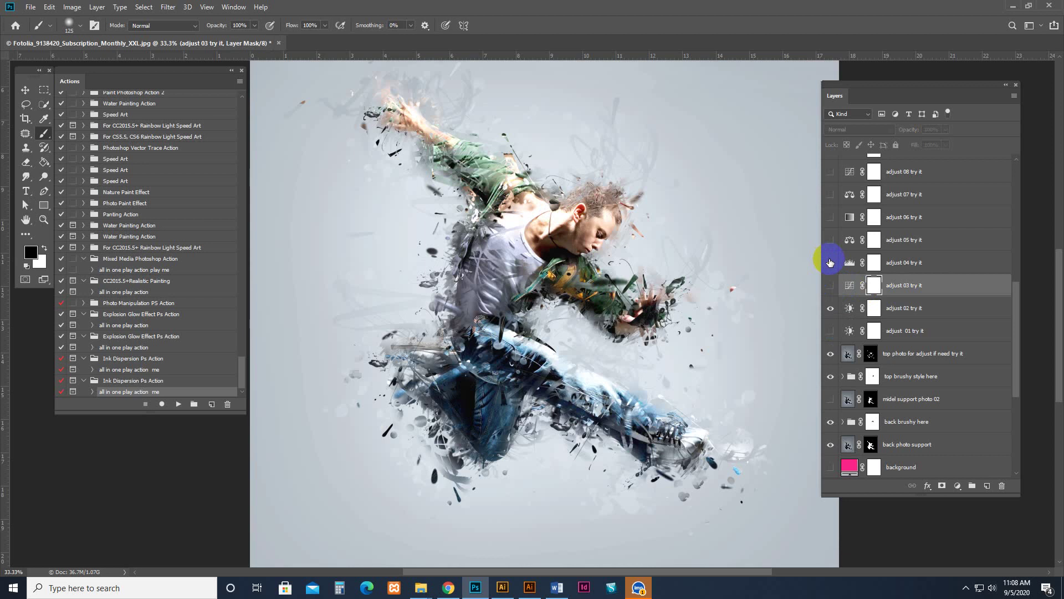
pyautogui.click(830, 262)
pyautogui.click(831, 240)
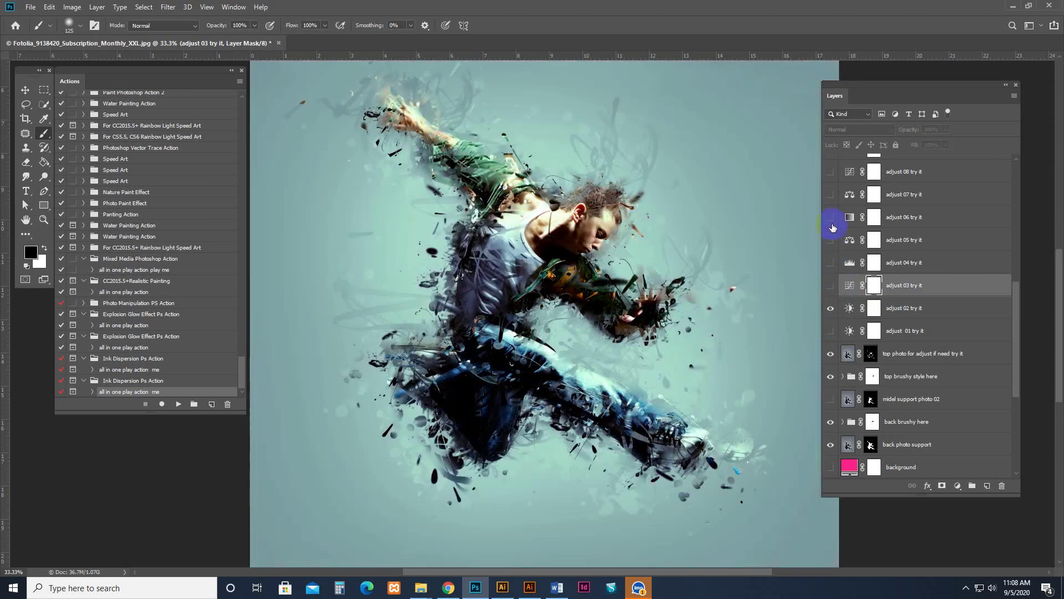
pyautogui.click(830, 239)
pyautogui.click(831, 217)
pyautogui.scroll(3, 831, 249)
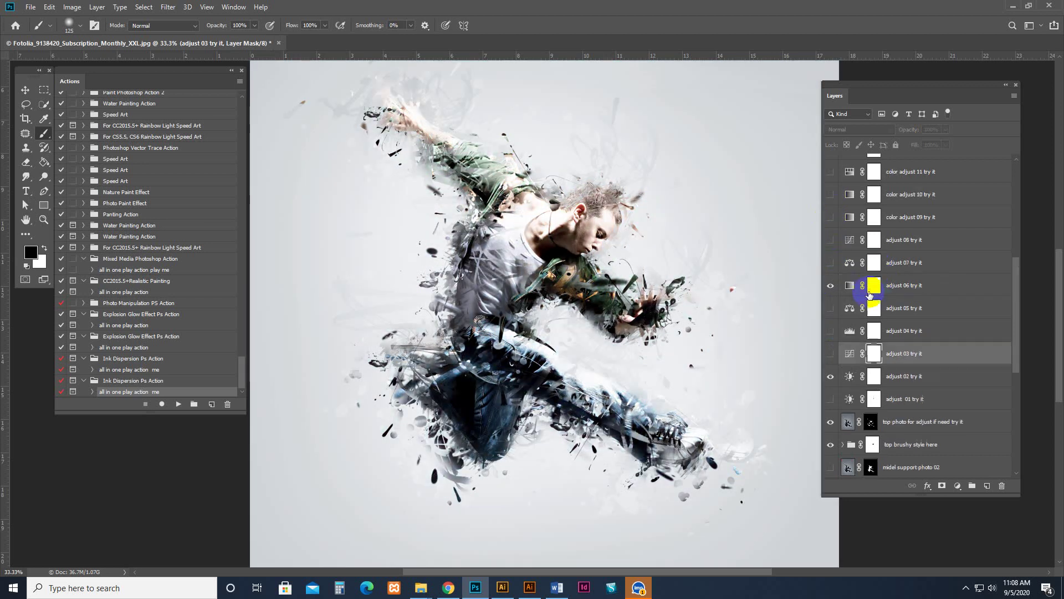
# - Hide adjust 02 and preview adjust 07, 05 and 04, hiding them again
pyautogui.click(836, 375)
pyautogui.click(831, 264)
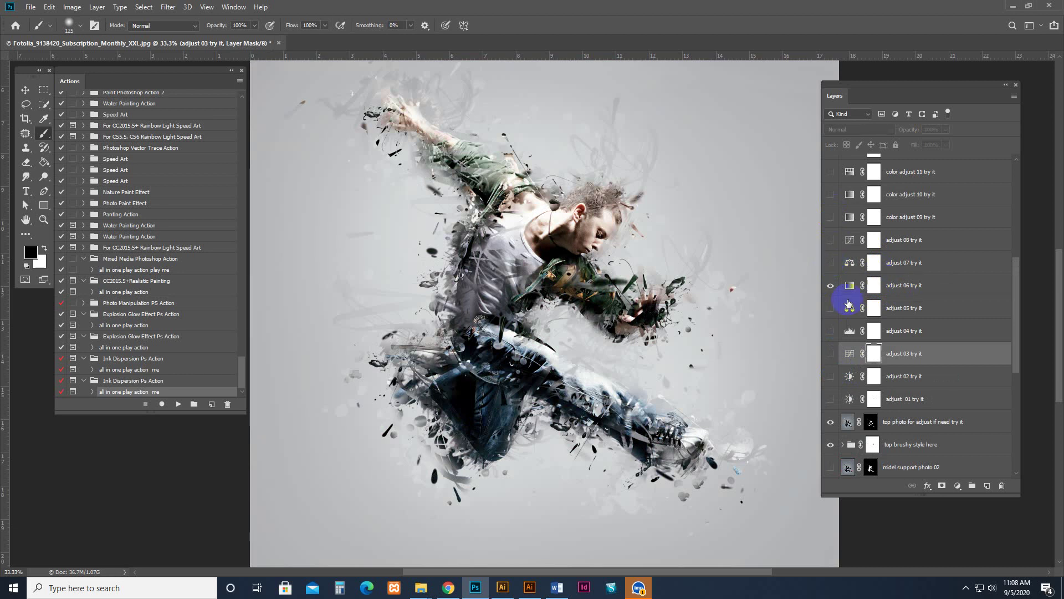
pyautogui.click(830, 308)
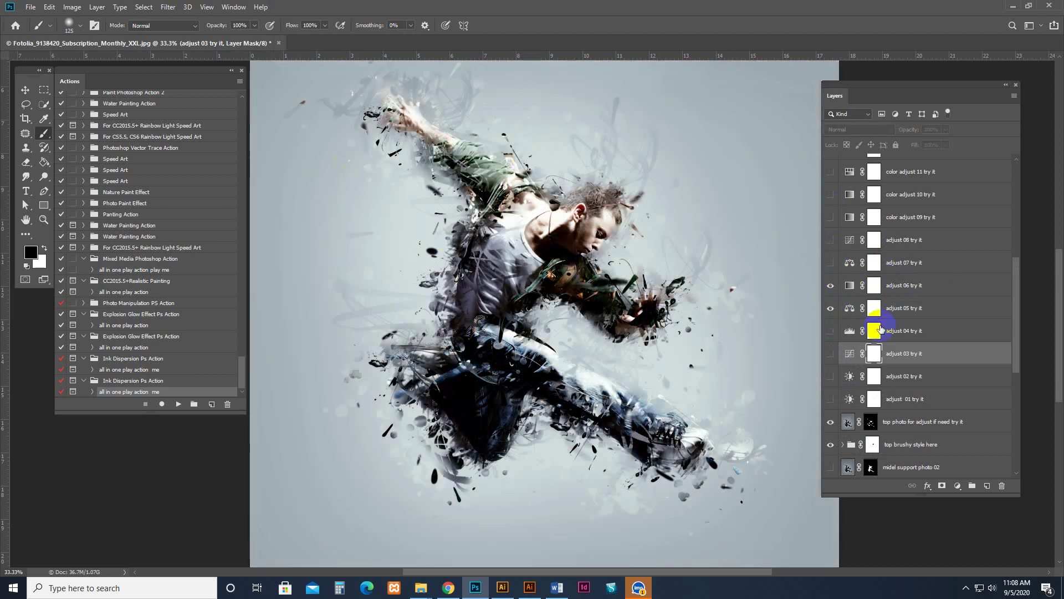
pyautogui.click(839, 331)
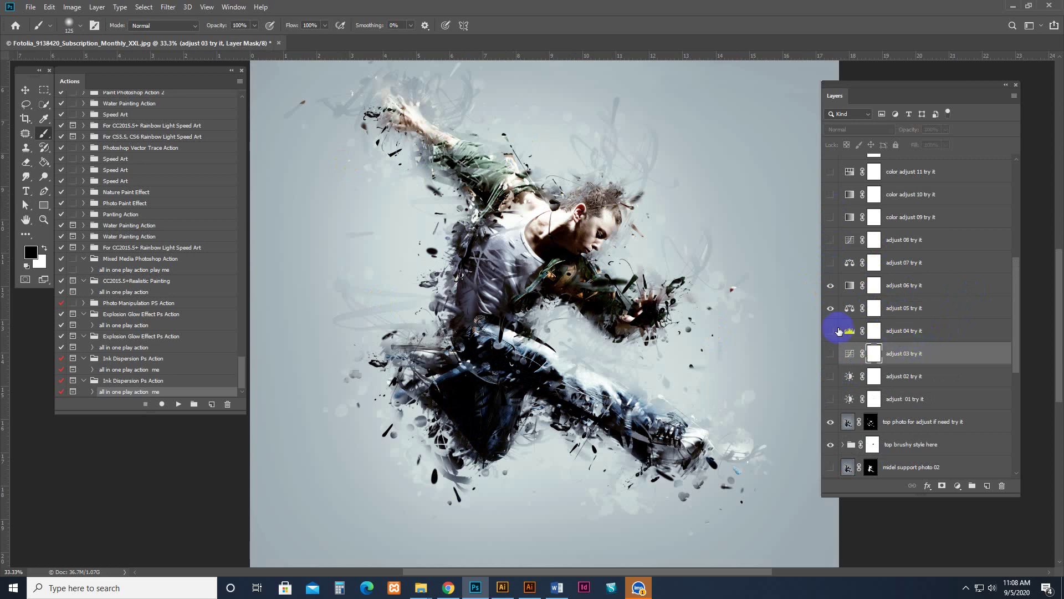
pyautogui.click(831, 308)
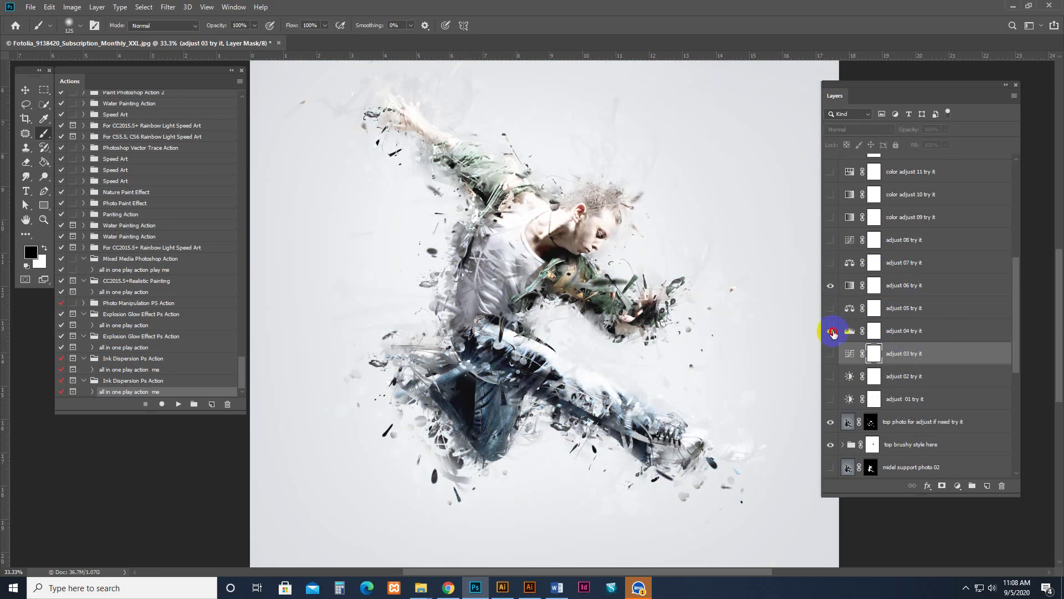
pyautogui.click(830, 331)
pyautogui.scroll(-2, 848, 269)
# - Preview color adjust 09, 10 and 11, hiding adjust 06 along the way
pyautogui.click(830, 263)
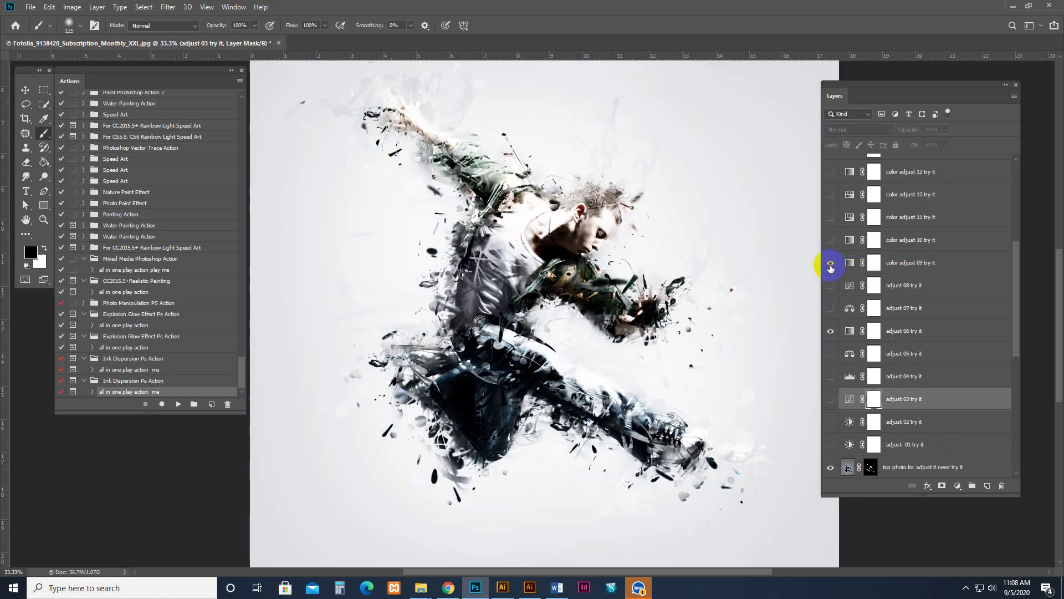
pyautogui.click(830, 331)
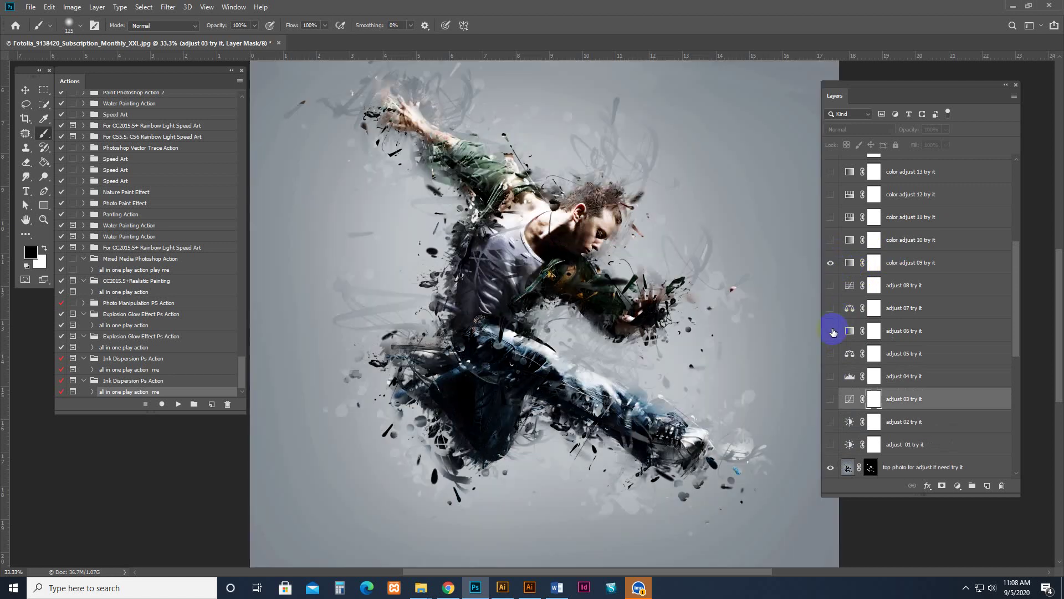
pyautogui.click(831, 263)
pyautogui.click(831, 240)
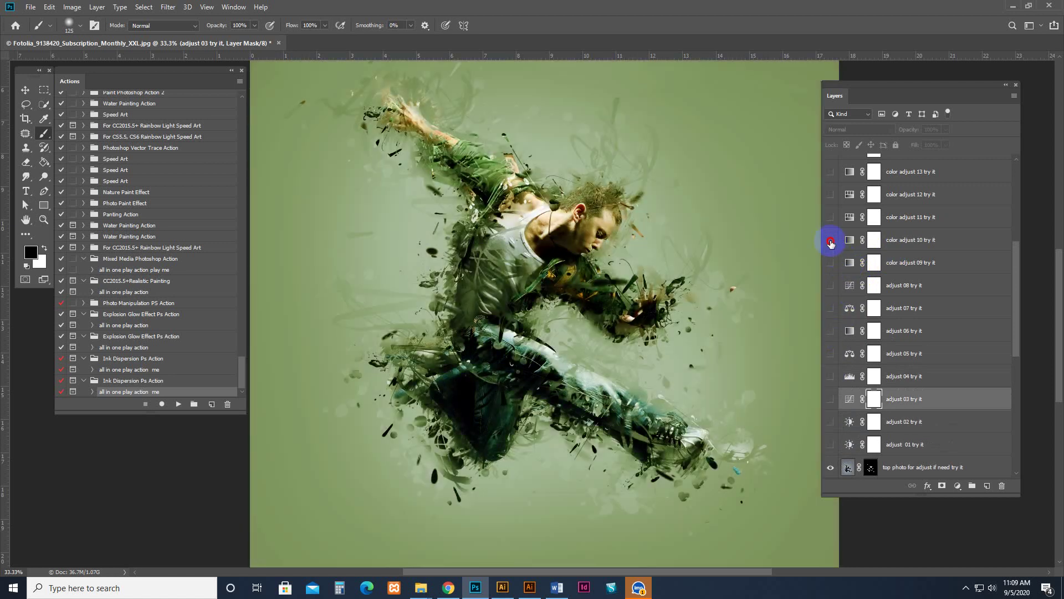
pyautogui.click(830, 240)
pyautogui.click(831, 217)
pyautogui.scroll(3, 834, 249)
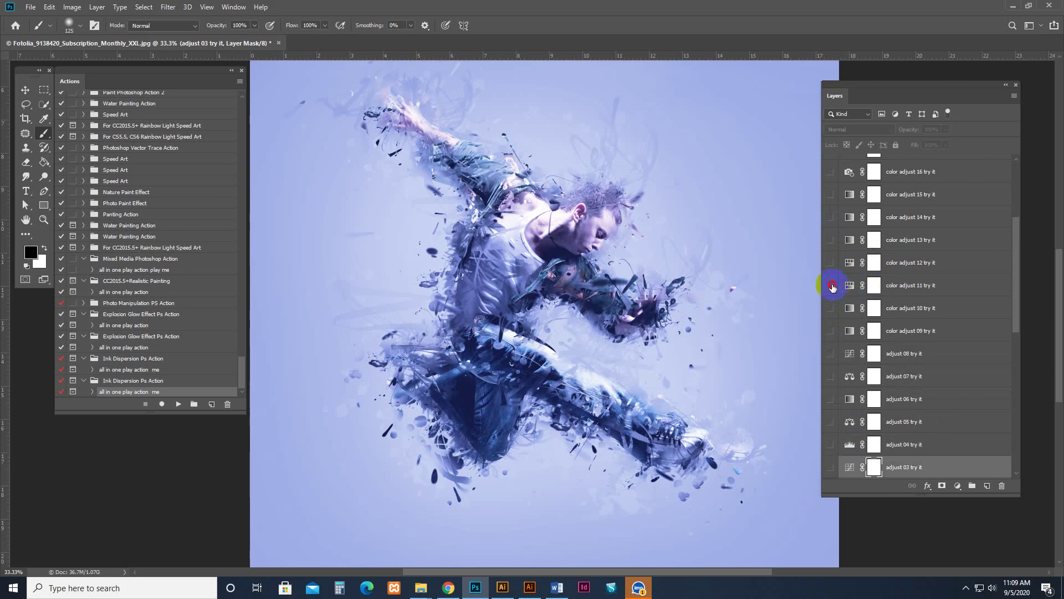
# - Preview color adjust 12 through 16, leaving color adjust 15 visible and selected
pyautogui.click(831, 263)
pyautogui.click(829, 240)
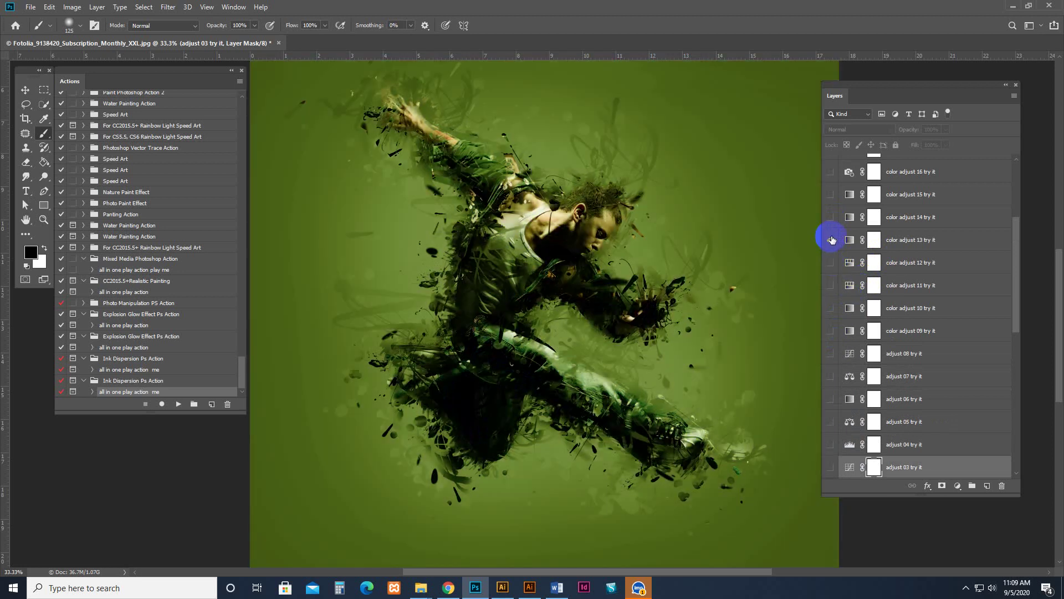
pyautogui.click(832, 239)
pyautogui.click(830, 216)
pyautogui.scroll(4, 835, 255)
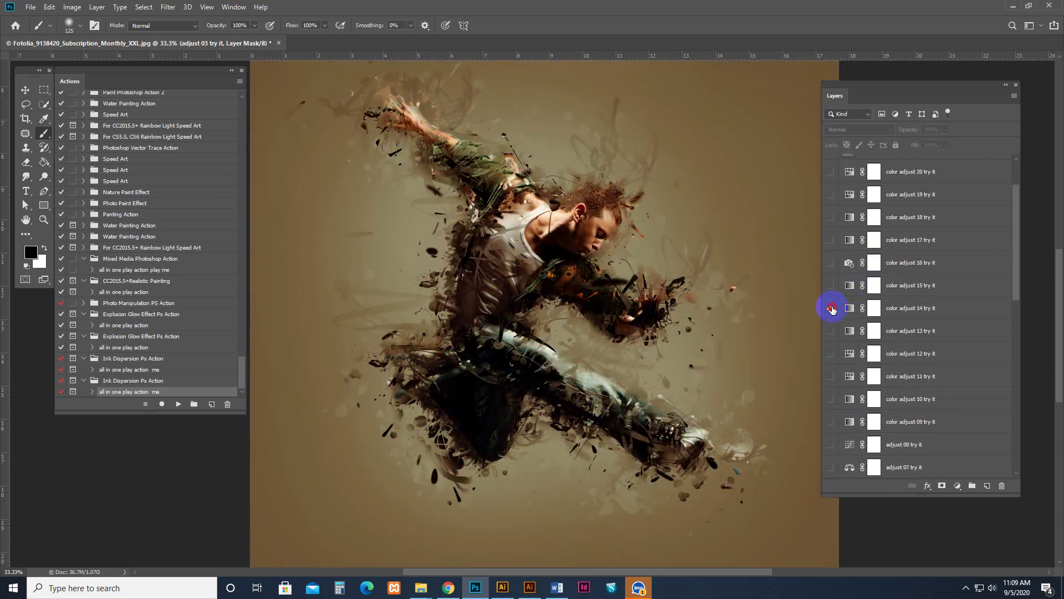
pyautogui.click(831, 308)
pyautogui.click(831, 286)
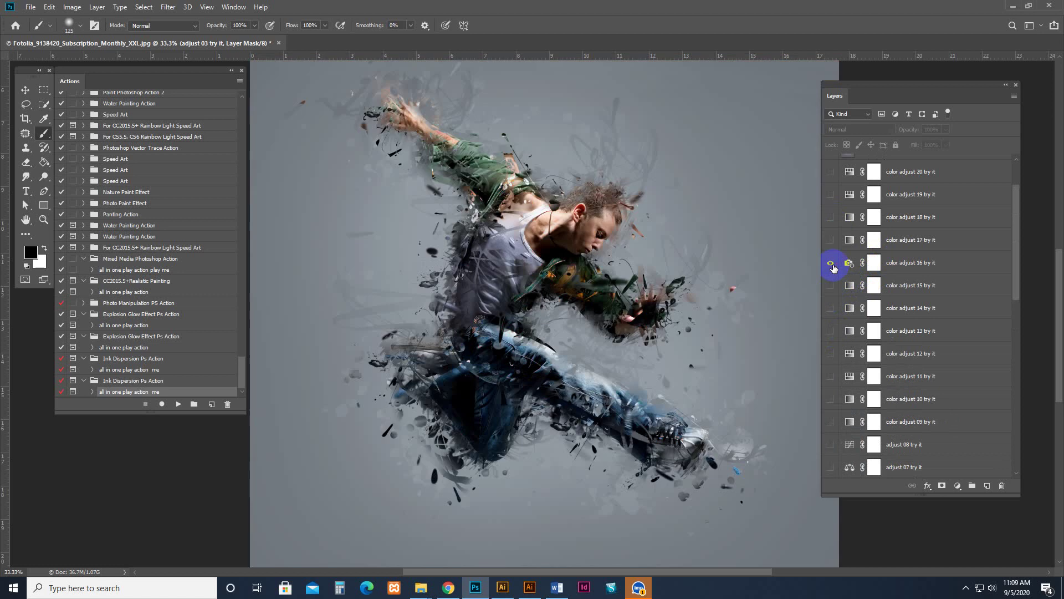
pyautogui.click(831, 263)
pyautogui.click(831, 286)
pyautogui.click(967, 285)
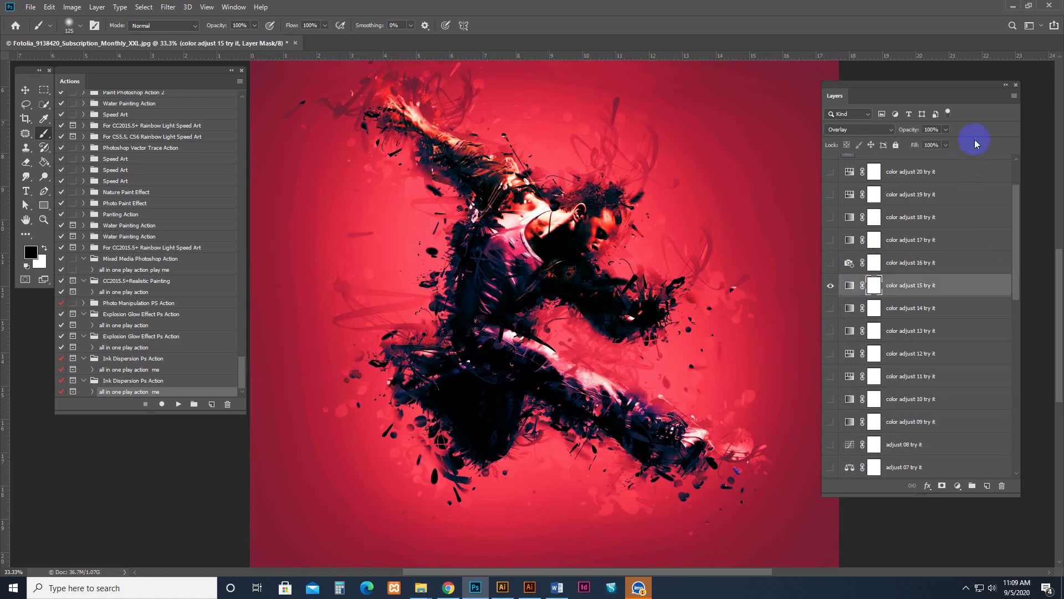
# - Trial color adjust 15 at 39% opacity, restore it to 100%, then hide the layer
pyautogui.click(945, 129)
pyautogui.click(961, 234)
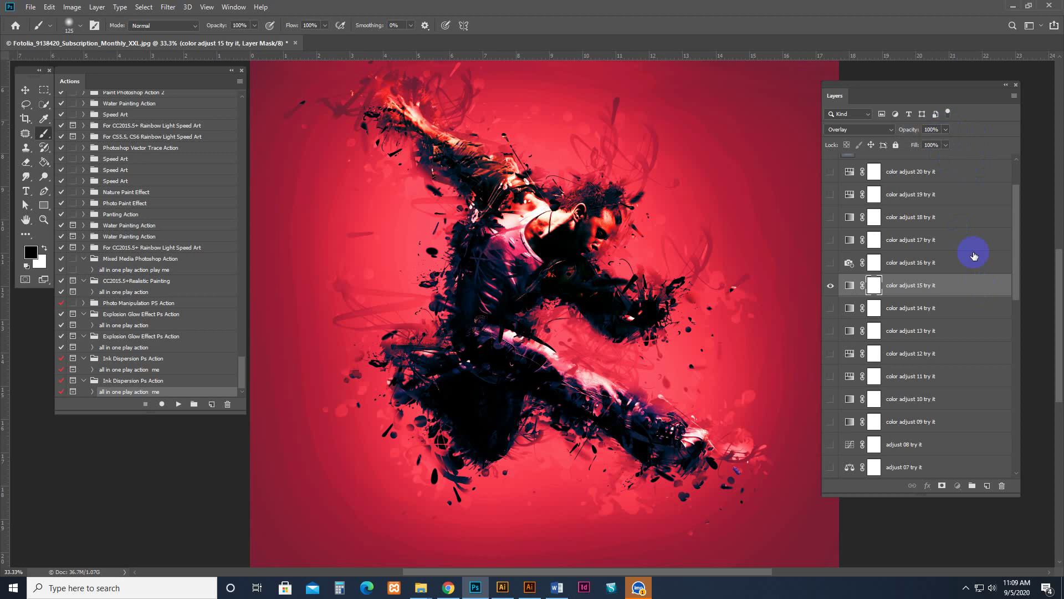
pyautogui.click(946, 129)
pyautogui.moveTo(948, 142); pyautogui.dragTo(915, 143)
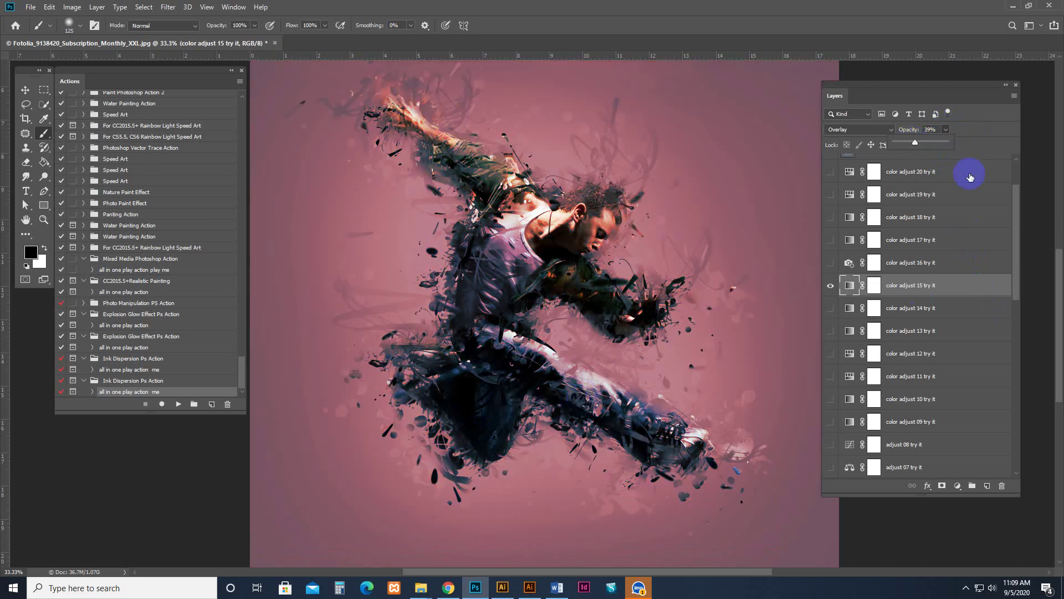
pyautogui.moveTo(916, 142); pyautogui.dragTo(974, 143)
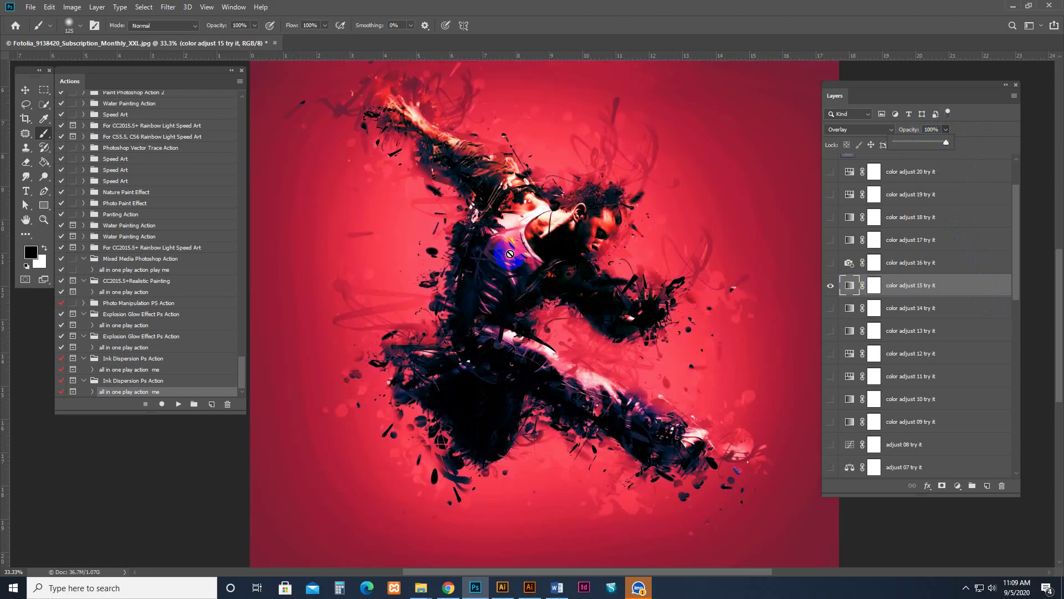
pyautogui.click(960, 289)
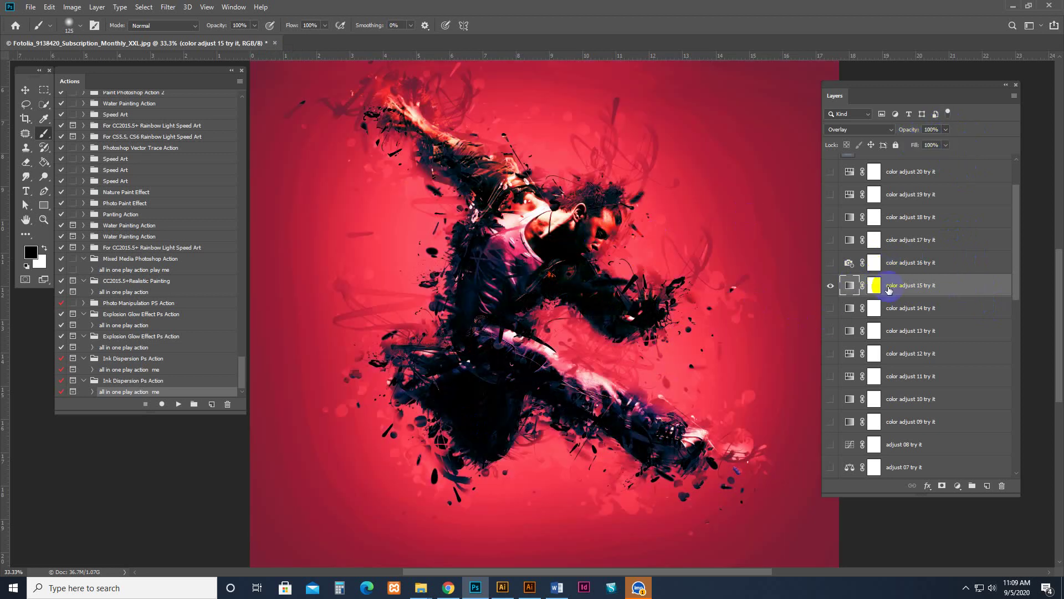
pyautogui.click(831, 290)
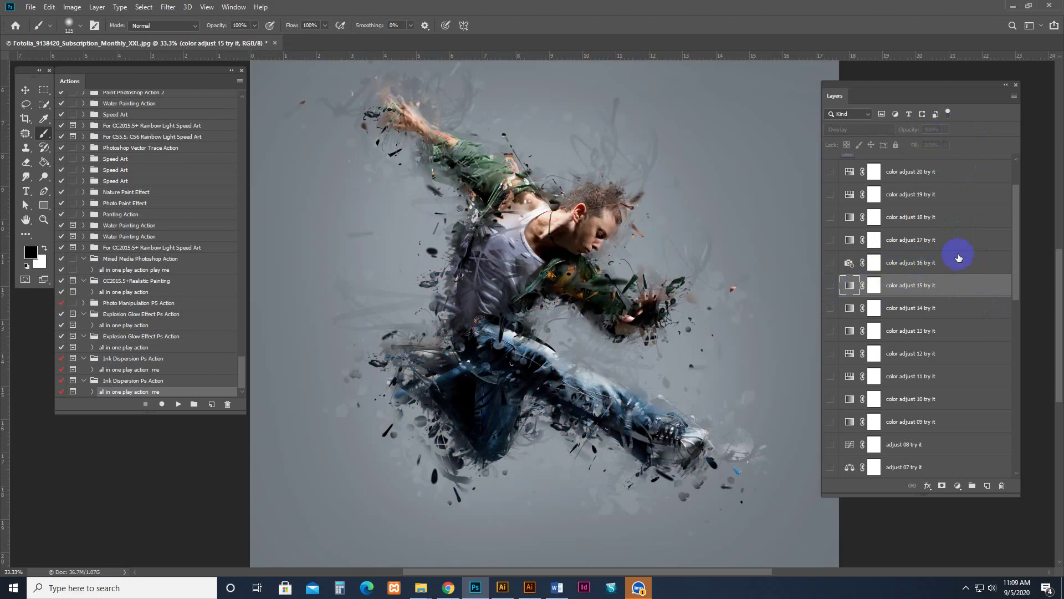
# - Preview the color adjust 16, 17 and 18 tints one by one, hiding each again
pyautogui.click(936, 263)
pyautogui.click(832, 262)
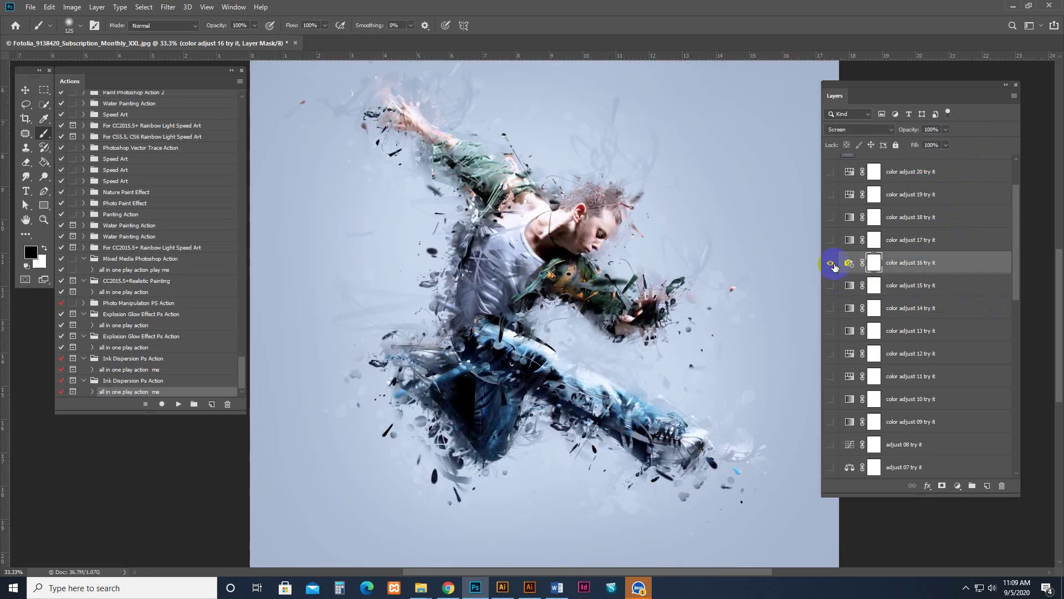
pyautogui.click(834, 263)
pyautogui.click(876, 240)
pyautogui.click(830, 240)
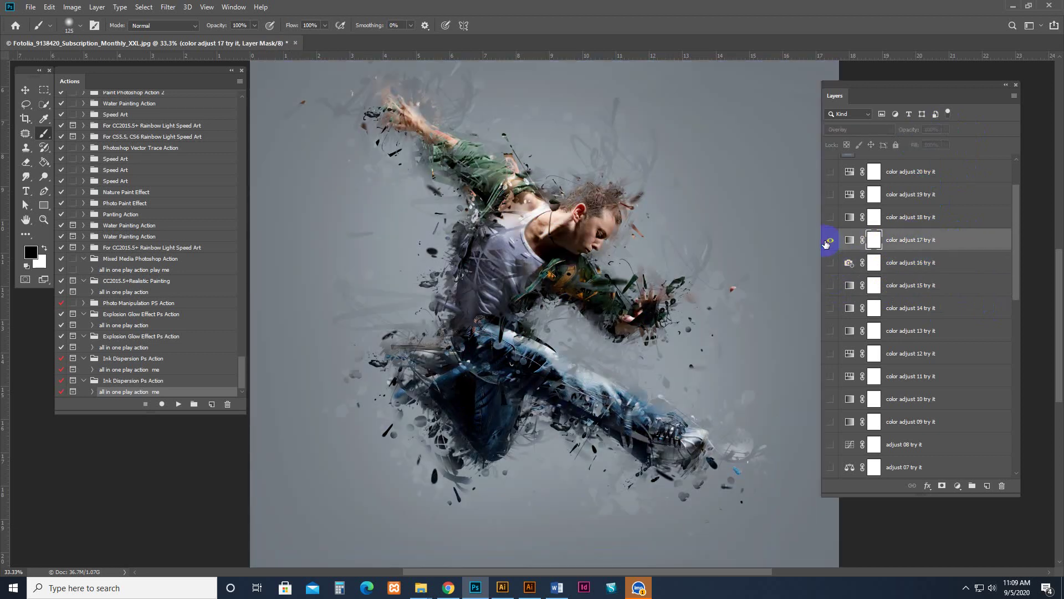
pyautogui.click(830, 240)
pyautogui.click(936, 217)
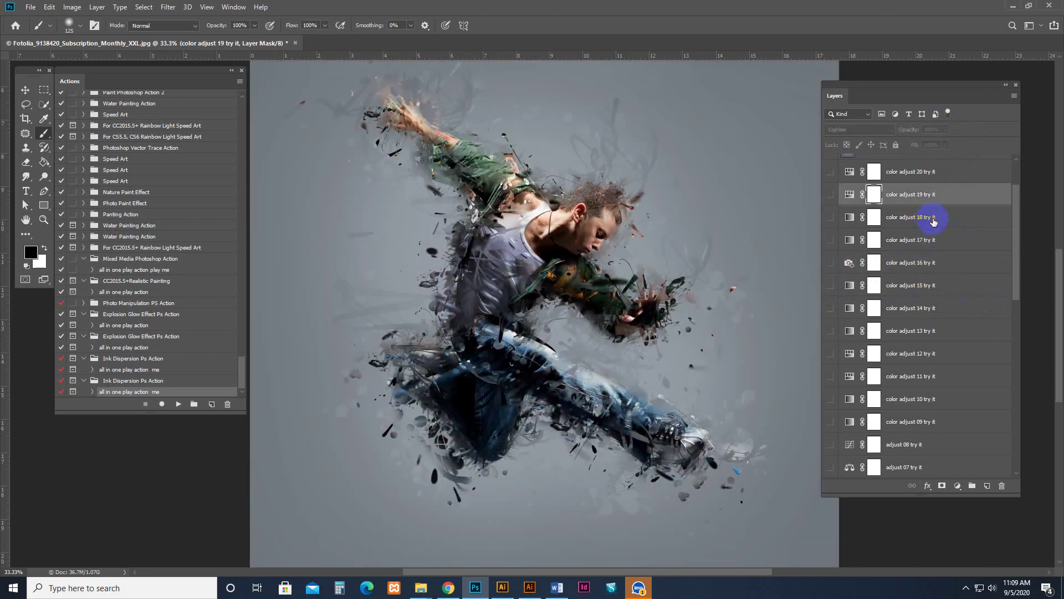
pyautogui.click(830, 218)
pyautogui.click(831, 217)
# - Preview and hide the pink color adjust 19 and green color adjust 20 tints, then try other tints
pyautogui.click(830, 194)
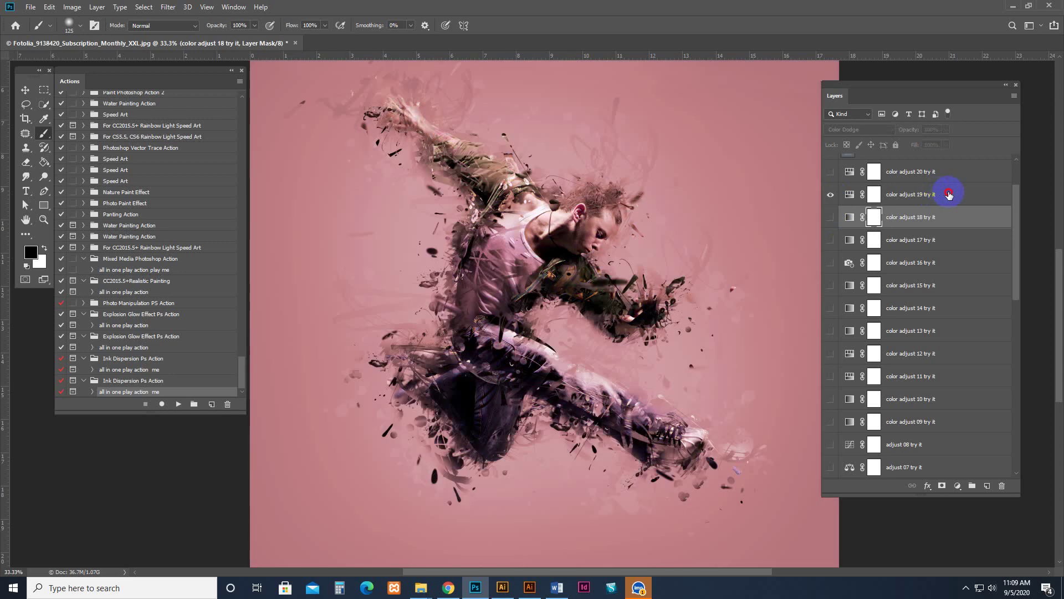
pyautogui.click(937, 194)
pyautogui.scroll(2, 898, 238)
pyautogui.click(831, 255)
pyautogui.click(831, 234)
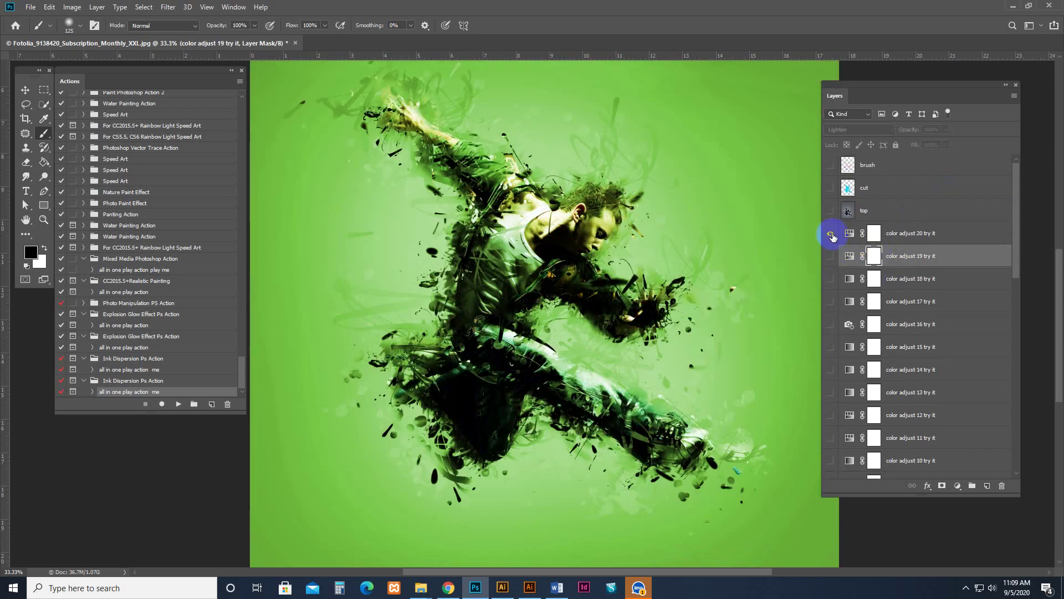
pyautogui.click(831, 233)
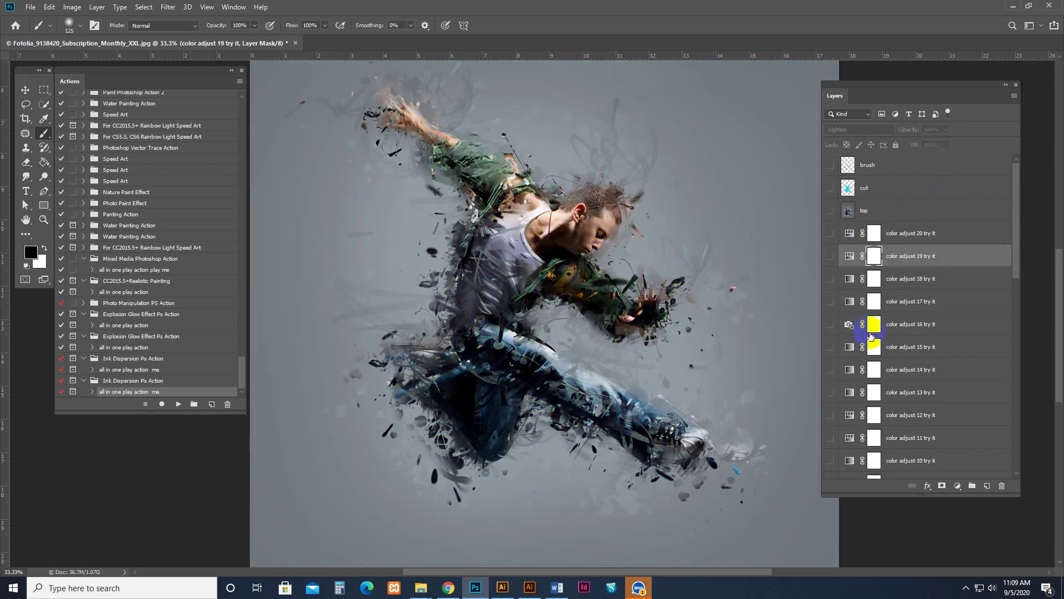
pyautogui.scroll(-2, 848, 310)
pyautogui.click(831, 301)
pyautogui.click(830, 347)
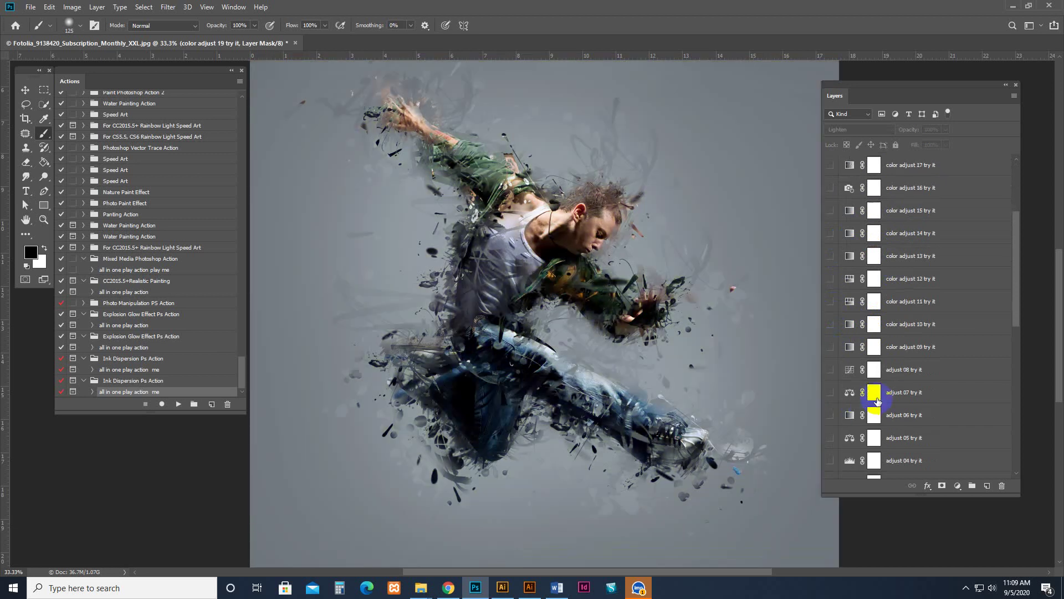
# - Turn on adjust 02 and adjust 04, briefly trying and hiding adjust 03
pyautogui.scroll(-5, 856, 388)
pyautogui.click(831, 324)
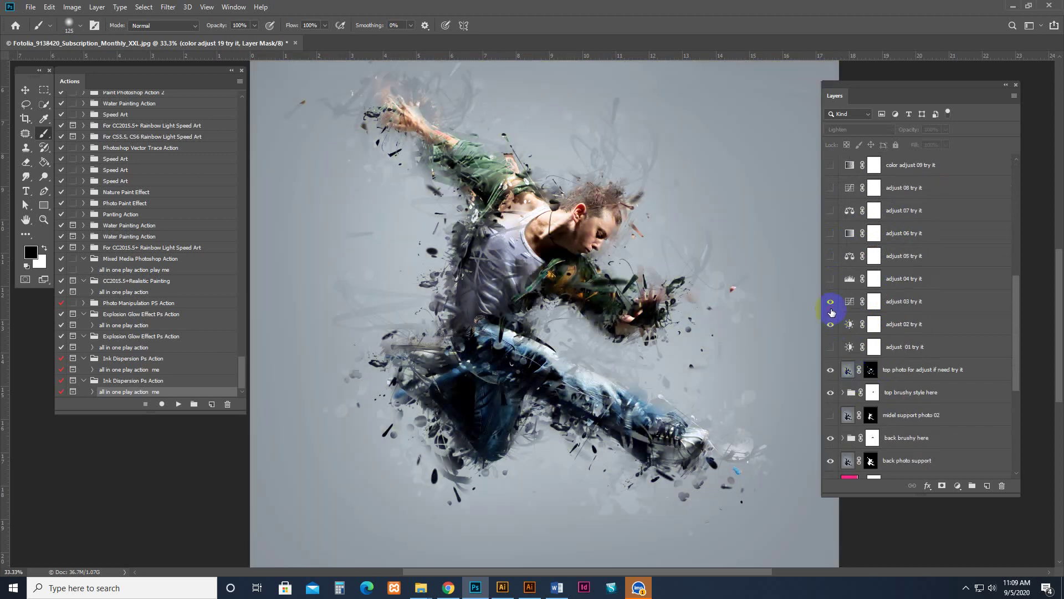
pyautogui.click(831, 301)
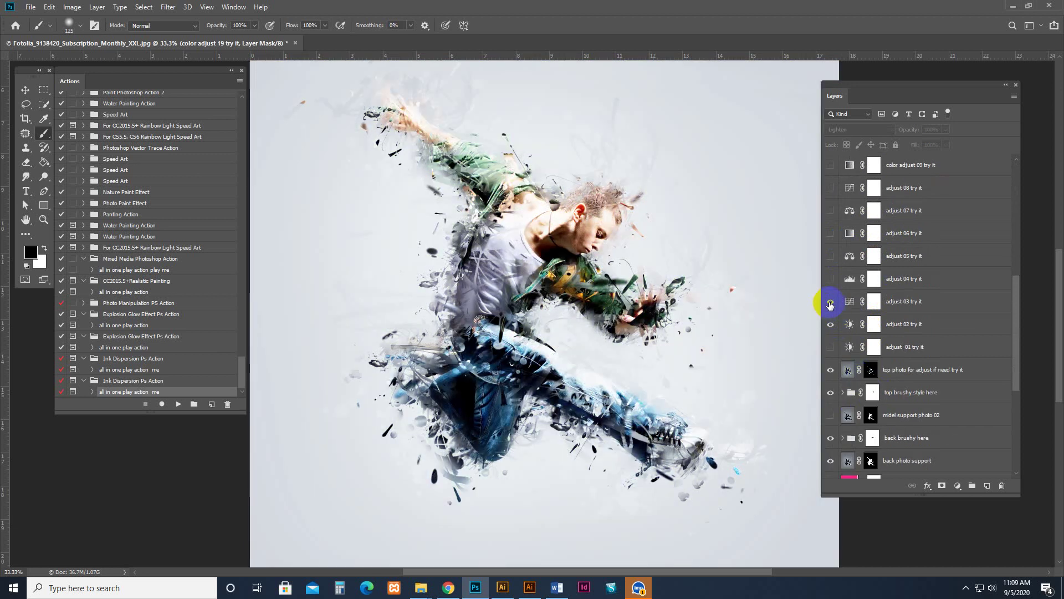
pyautogui.click(831, 279)
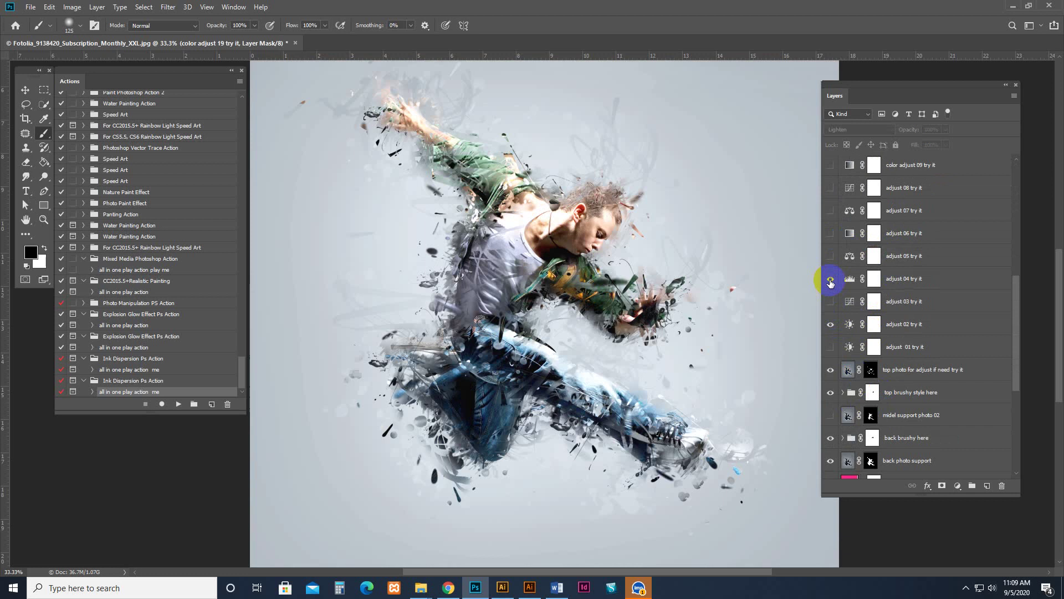
pyautogui.click(830, 279)
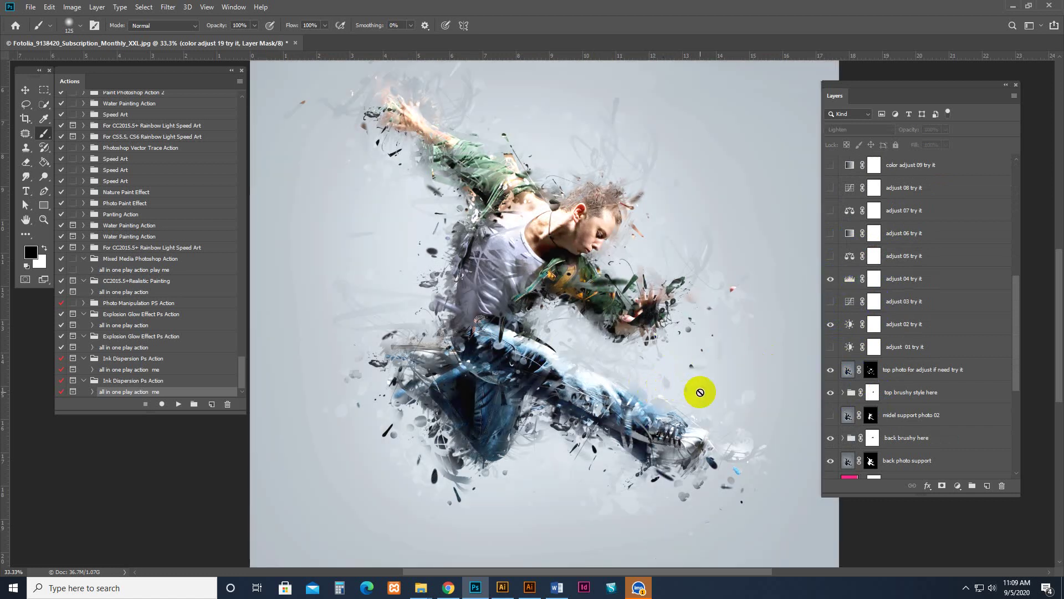
# - Zoom in on the dancer and toggle the back brushy here group's strokes off, then zoom back out
pyautogui.press('z')
pyautogui.click(576, 294)
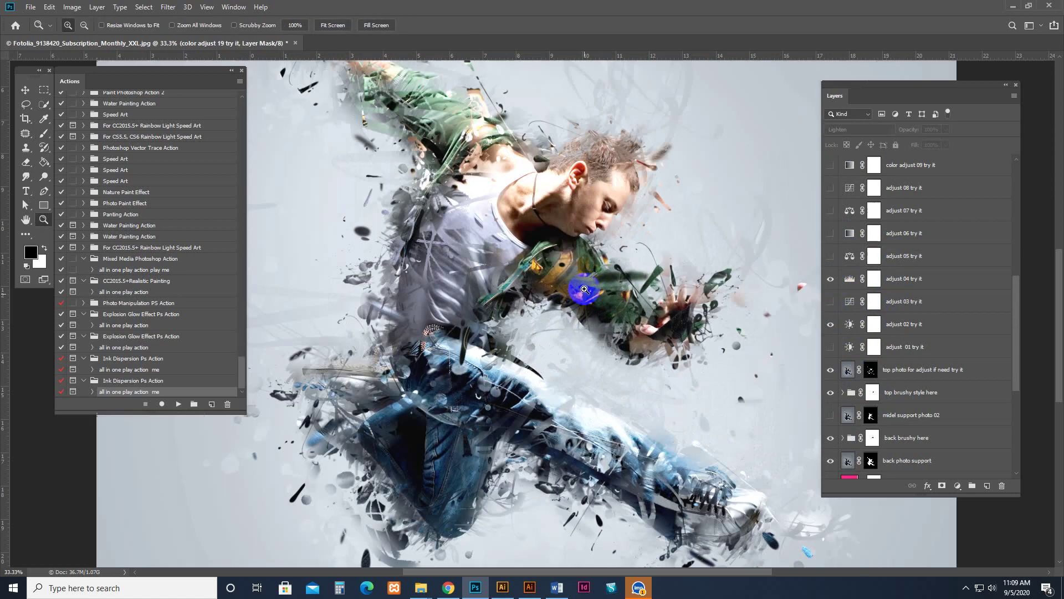
pyautogui.moveTo(613, 285); pyautogui.dragTo(667, 341)
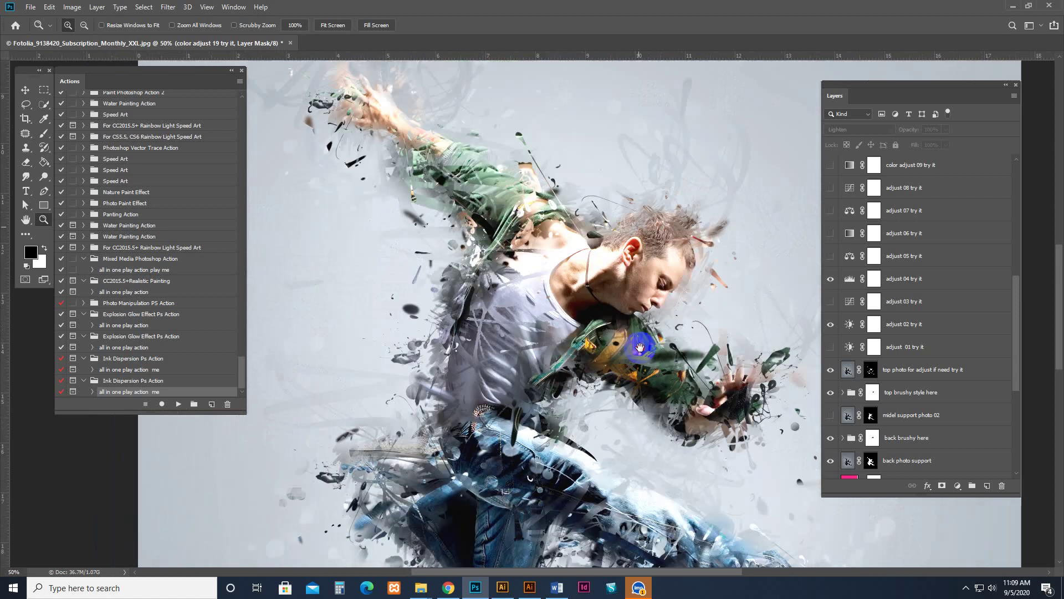
pyautogui.scroll(-3, 874, 408)
pyautogui.click(857, 347)
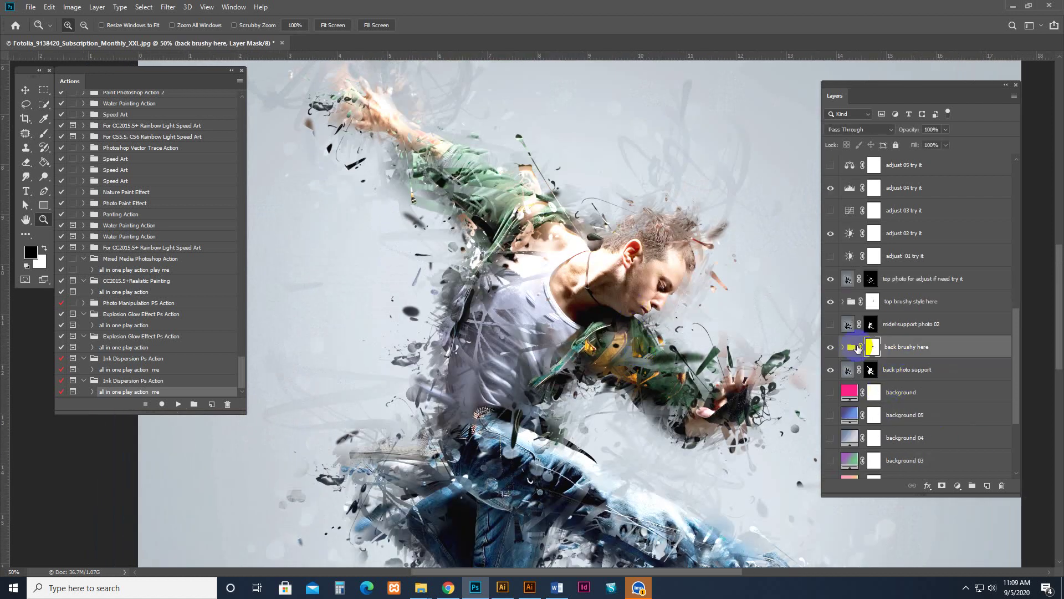
pyautogui.click(832, 347)
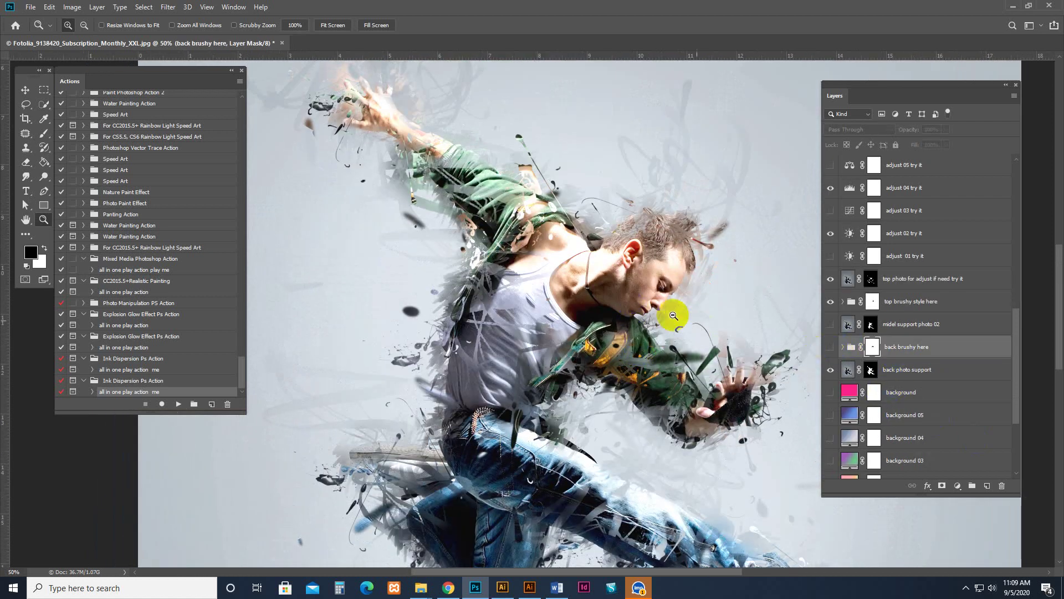
pyautogui.keyDown('alt'); pyautogui.click(677, 309); pyautogui.keyUp('alt')
pyautogui.click(830, 348)
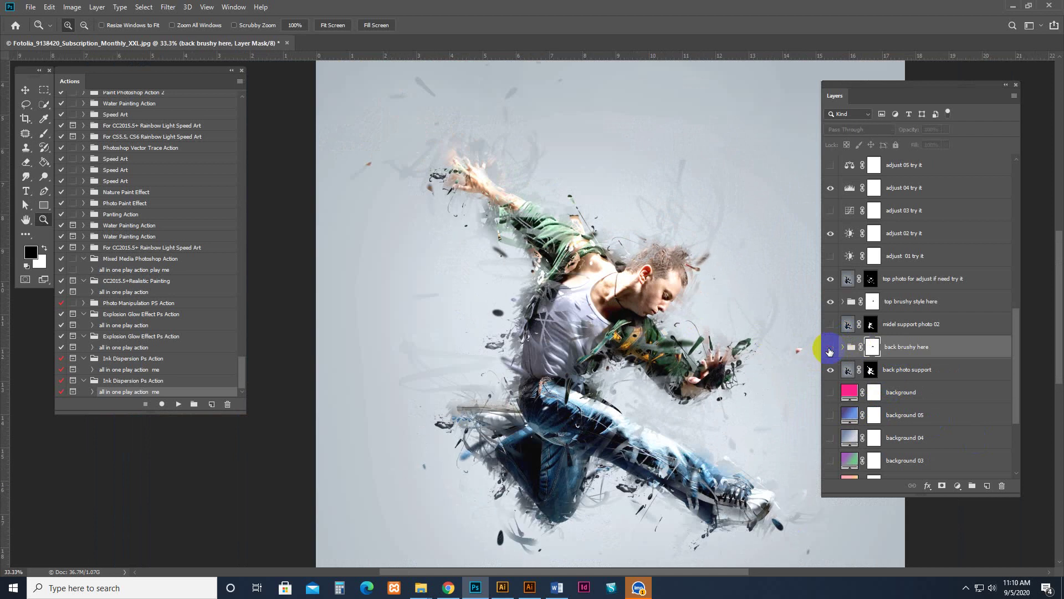
# - Show the back brushy here group again and compare its brushy 07 and 08 strokes
pyautogui.click(830, 348)
pyautogui.click(843, 347)
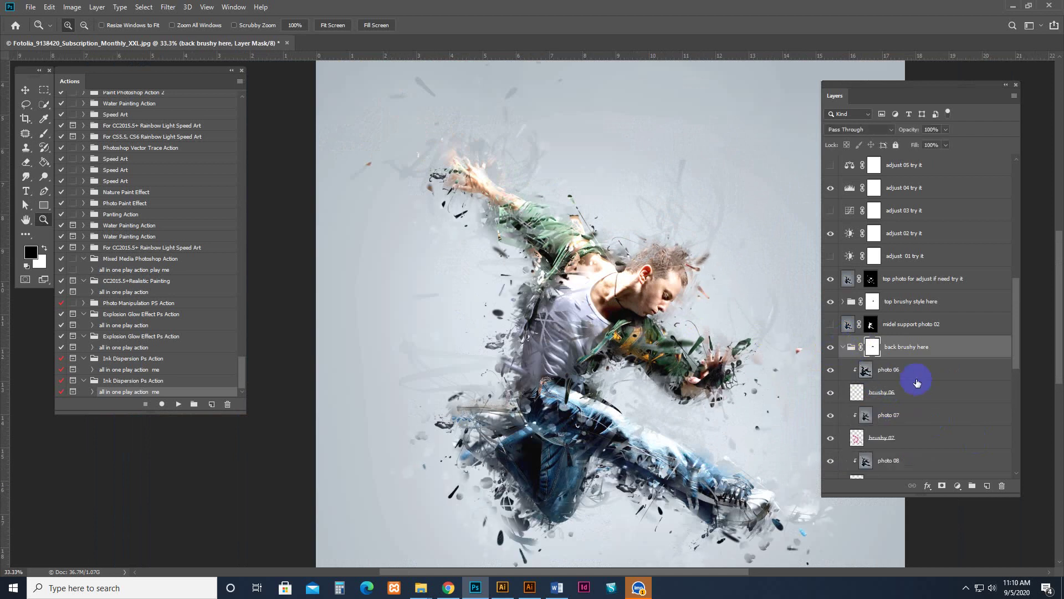
pyautogui.scroll(-1, 911, 333)
pyautogui.scroll(-1, 898, 433)
pyautogui.scroll(-2, 889, 438)
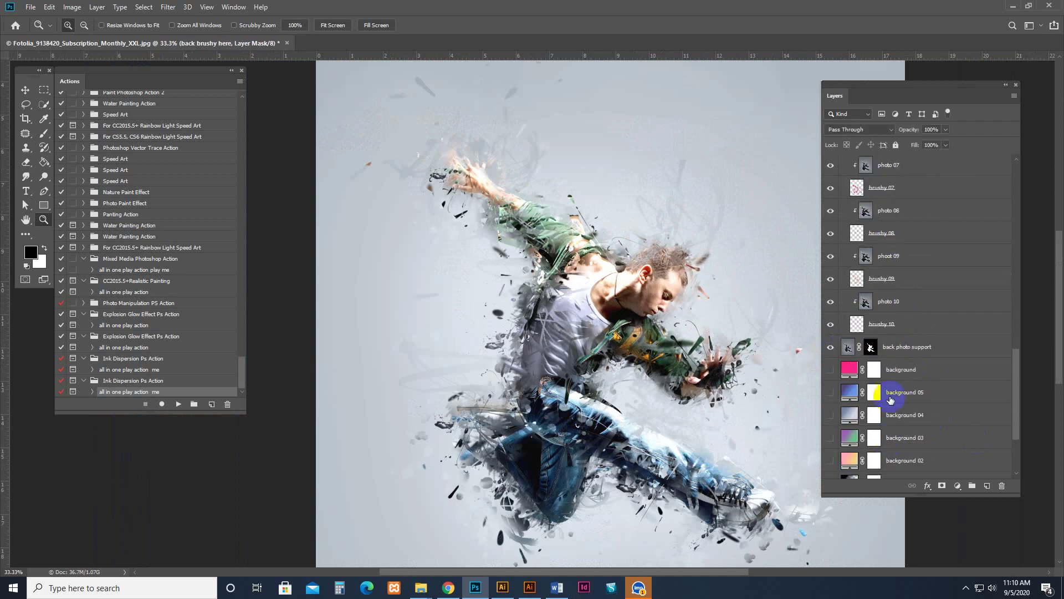
pyautogui.scroll(2, 892, 388)
pyautogui.click(858, 279)
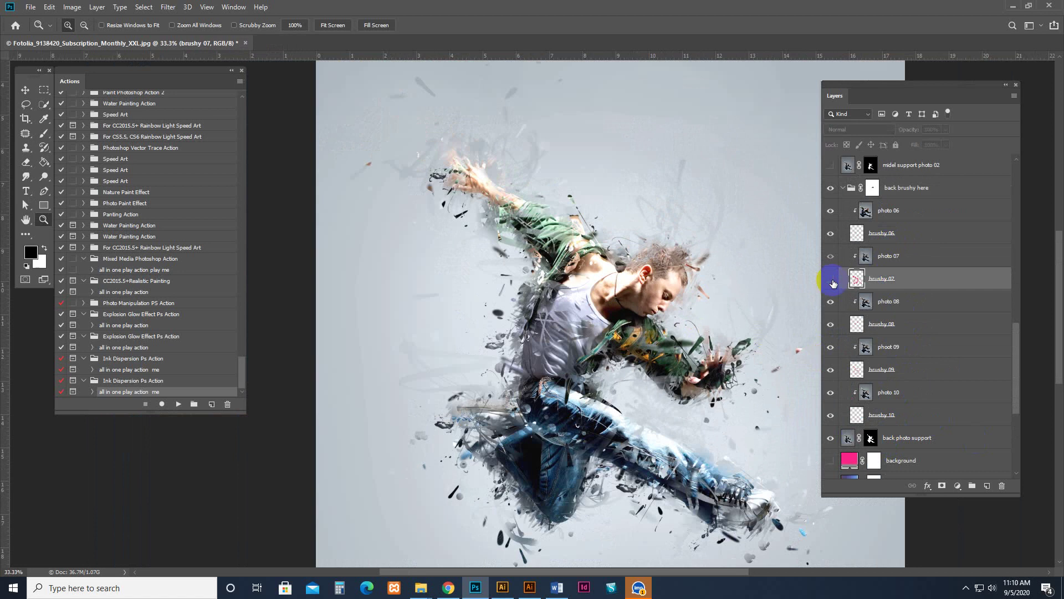
pyautogui.click(831, 279)
pyautogui.click(830, 325)
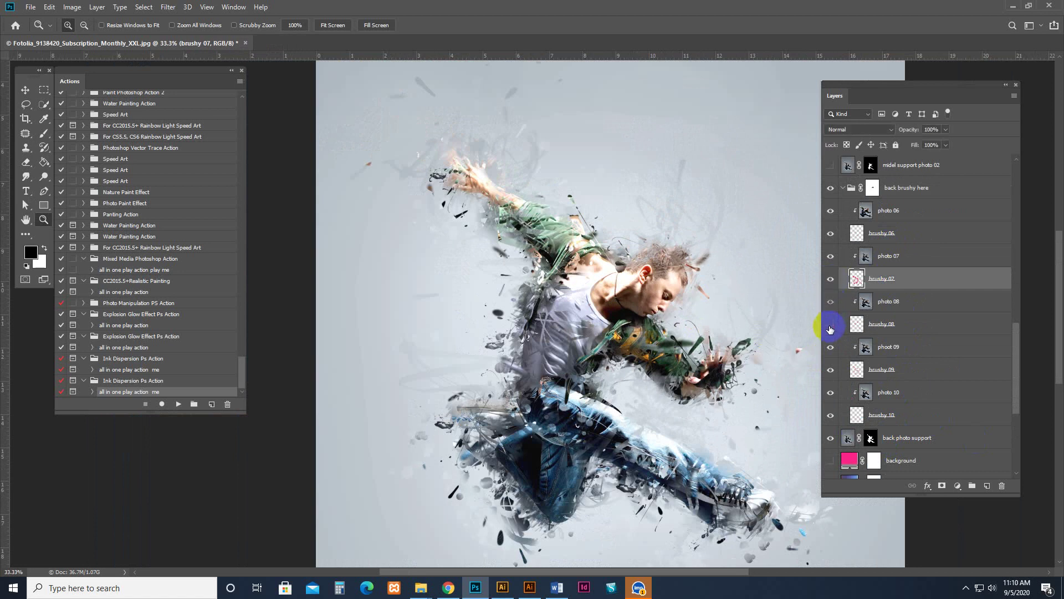
pyautogui.click(843, 188)
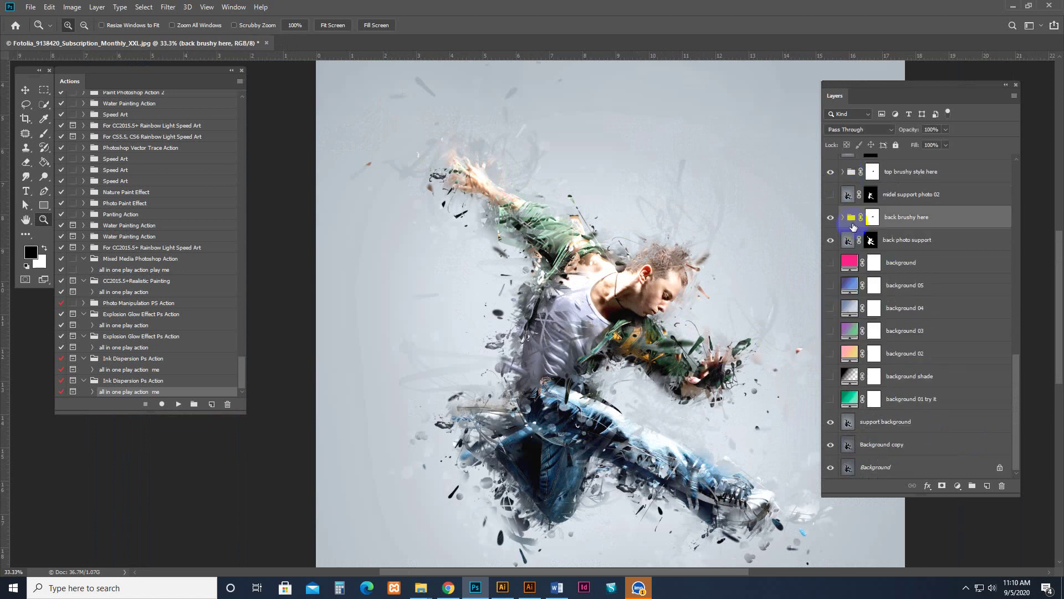
# - Compare the top brushy style here group and its brushy 01–03 strokes, leaving all visible
pyautogui.scroll(2, 870, 255)
pyautogui.click(929, 242)
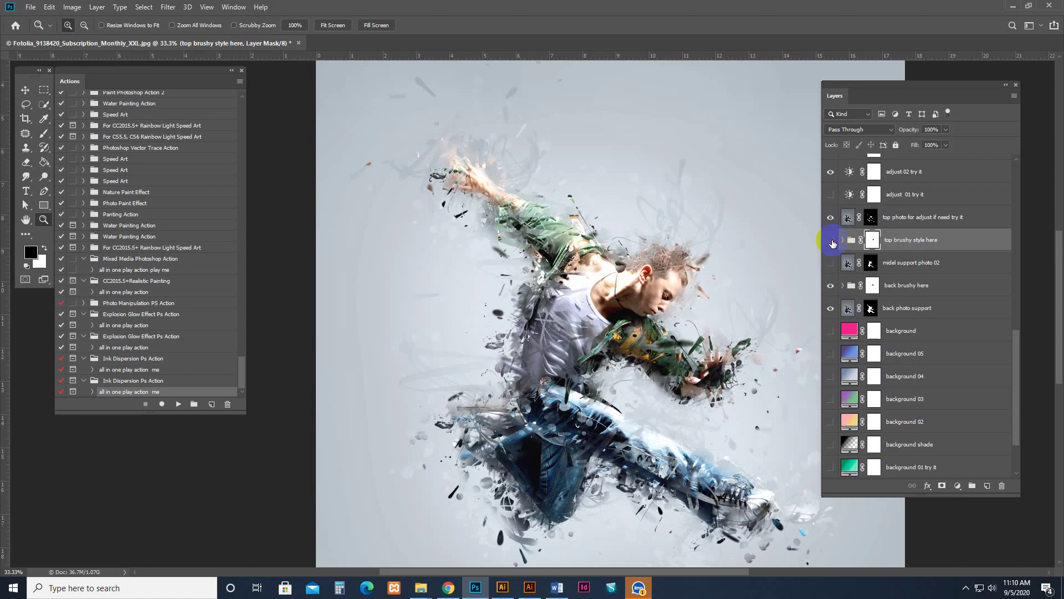
pyautogui.click(830, 239)
pyautogui.click(844, 239)
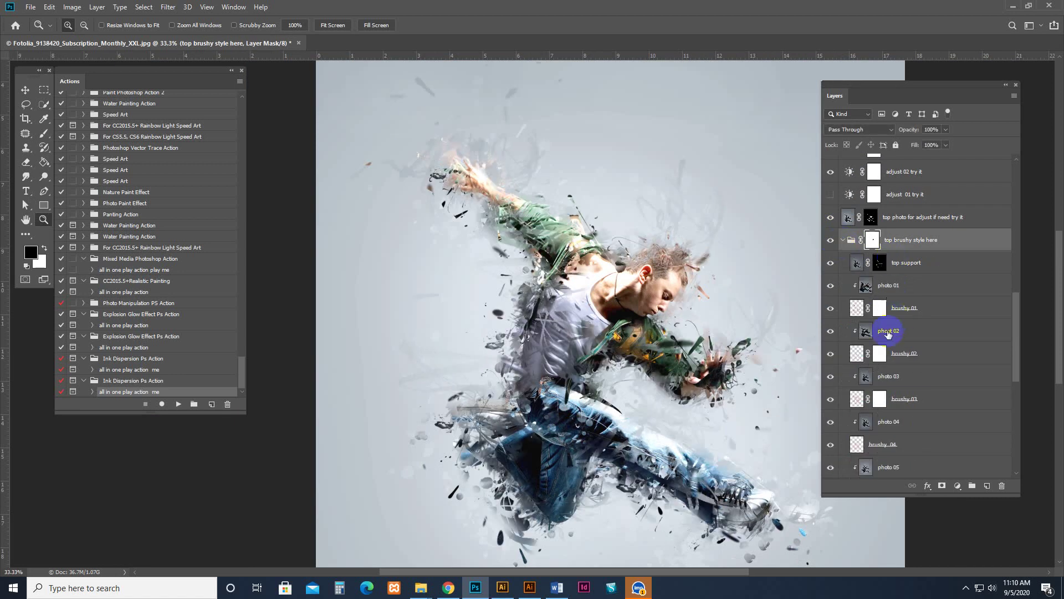
pyautogui.click(831, 309)
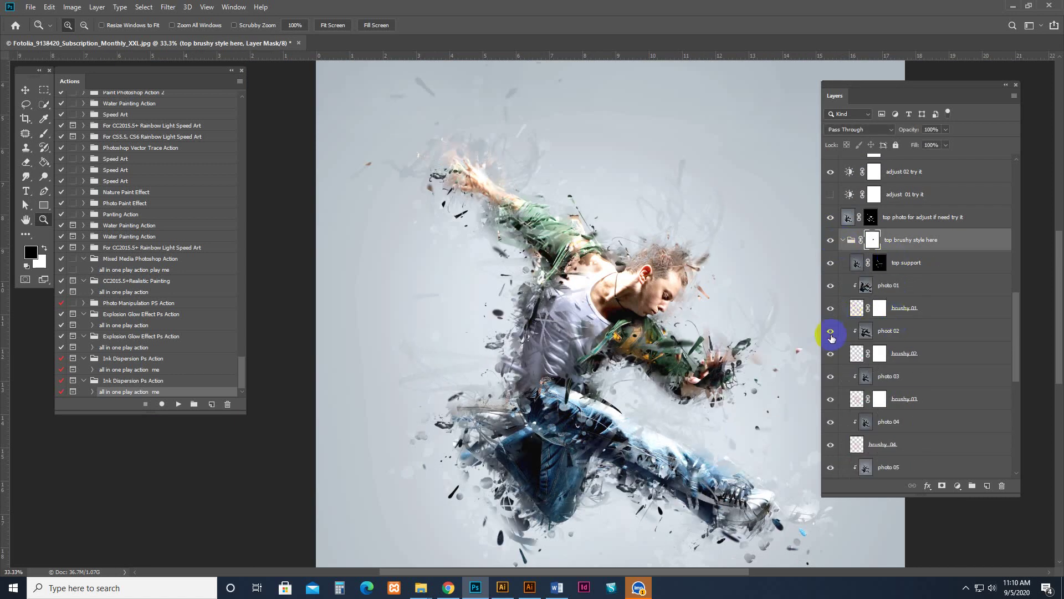
pyautogui.click(831, 353)
pyautogui.click(830, 355)
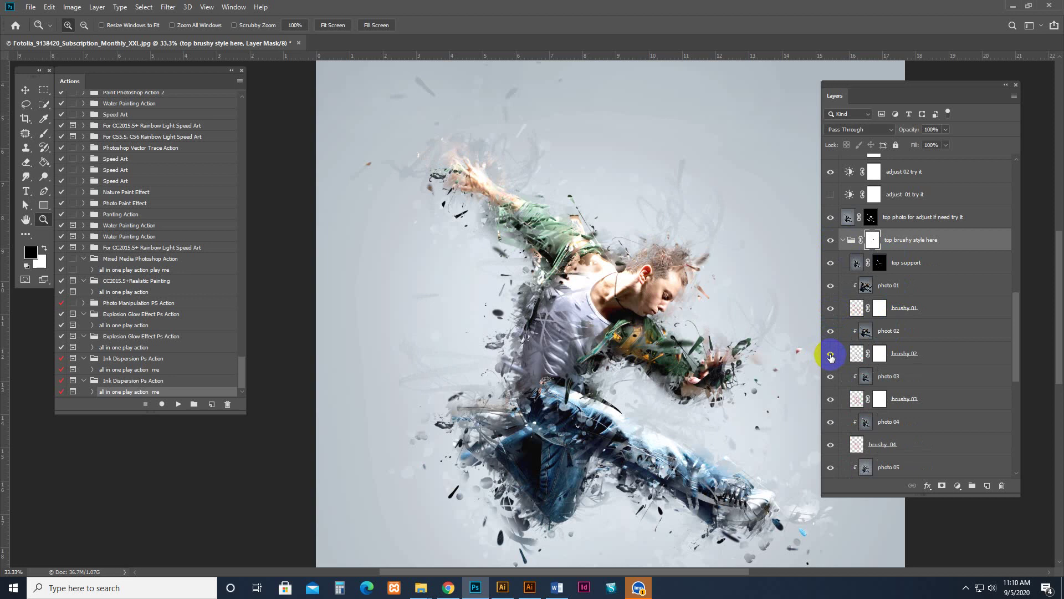
pyautogui.click(831, 399)
pyautogui.click(830, 399)
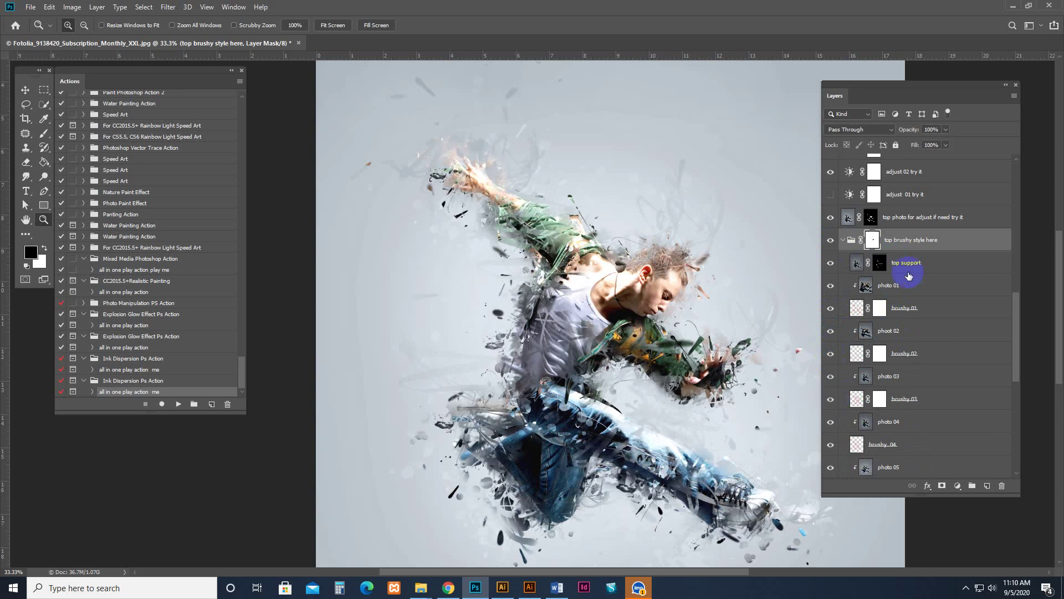
pyautogui.click(843, 239)
pyautogui.scroll(5, 942, 324)
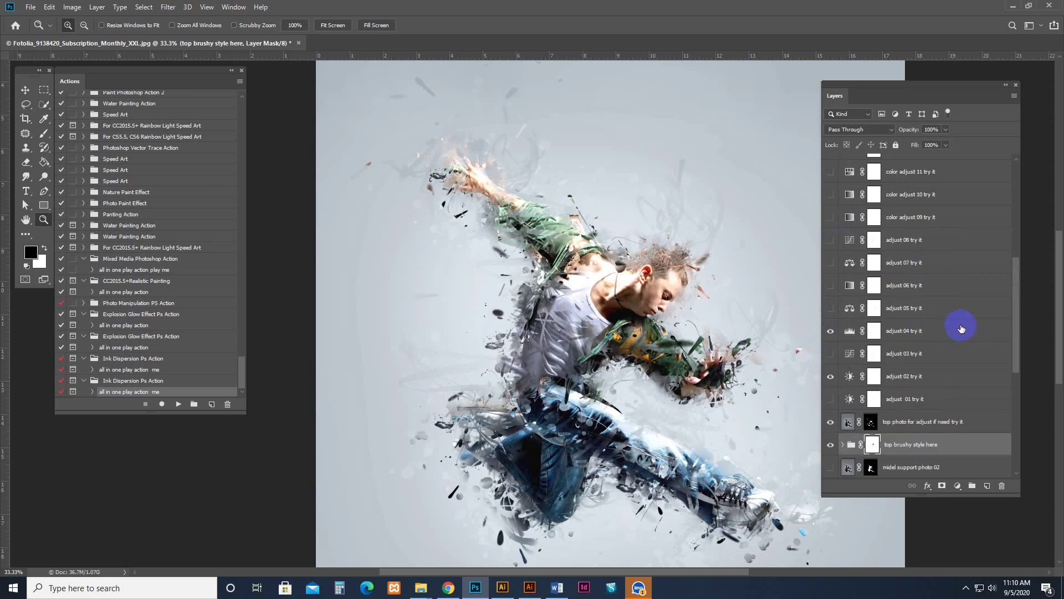
pyautogui.scroll(3, 959, 326)
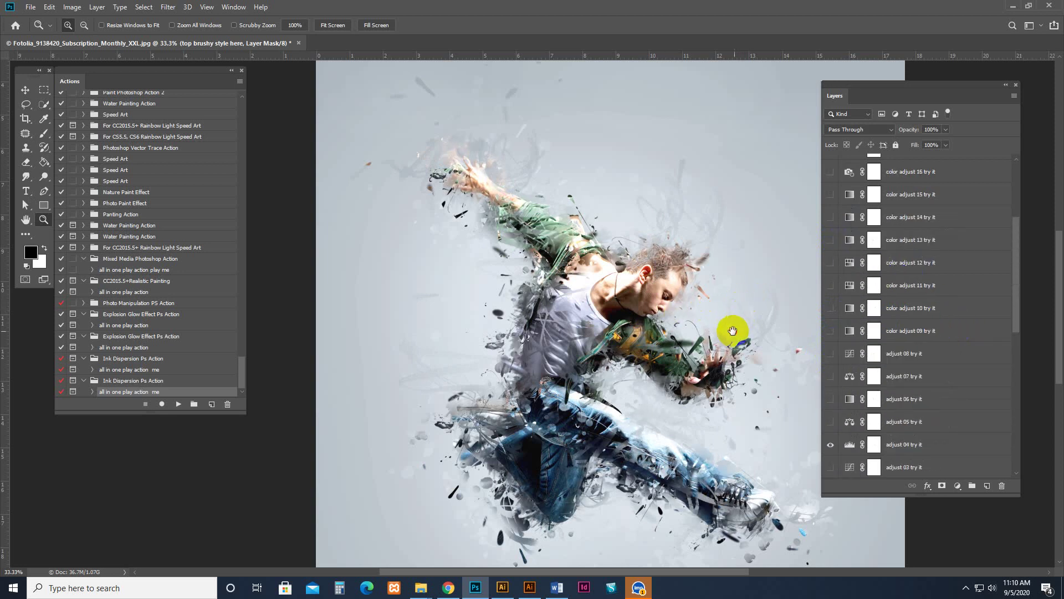
pyautogui.moveTo(732, 335); pyautogui.dragTo(686, 256)
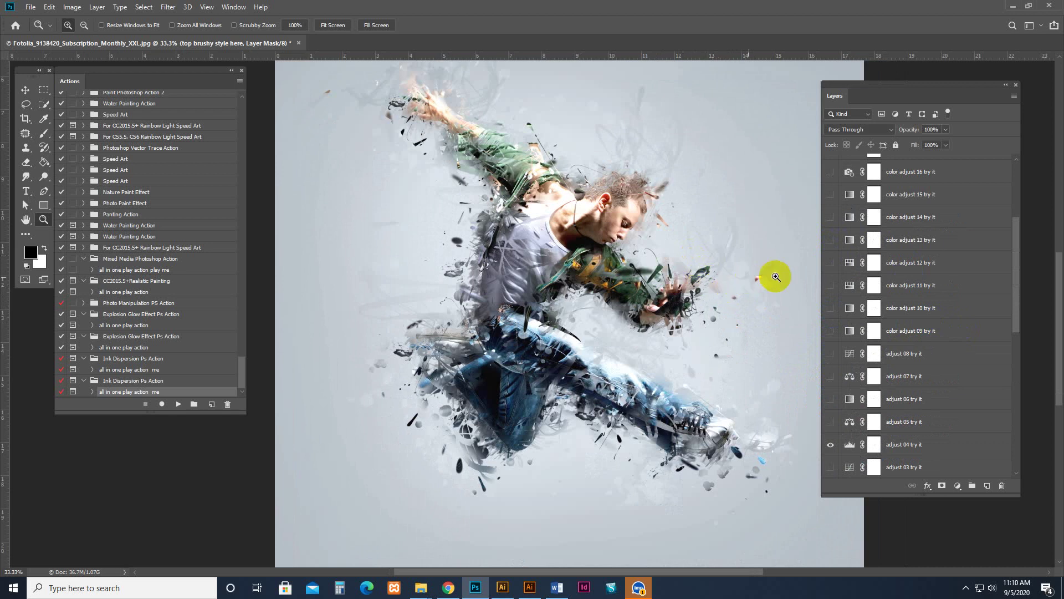